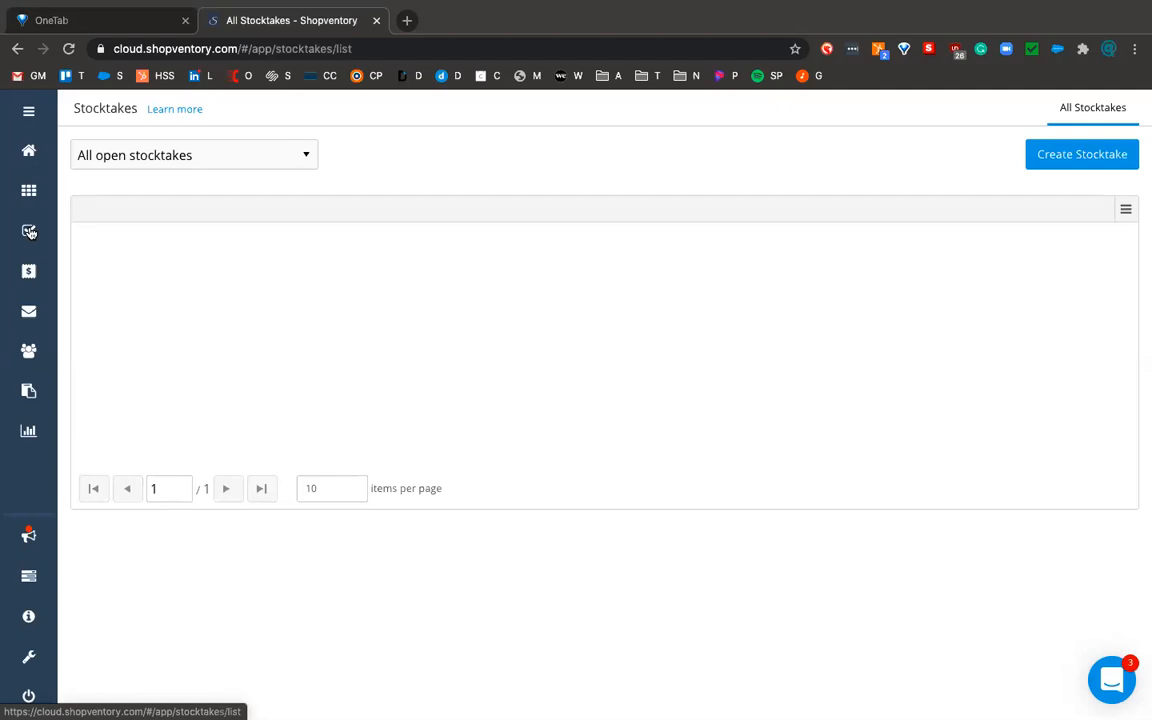
# Open the invoices page and dismiss the introduction to the invoicing tool.
pyautogui.click(29, 271)
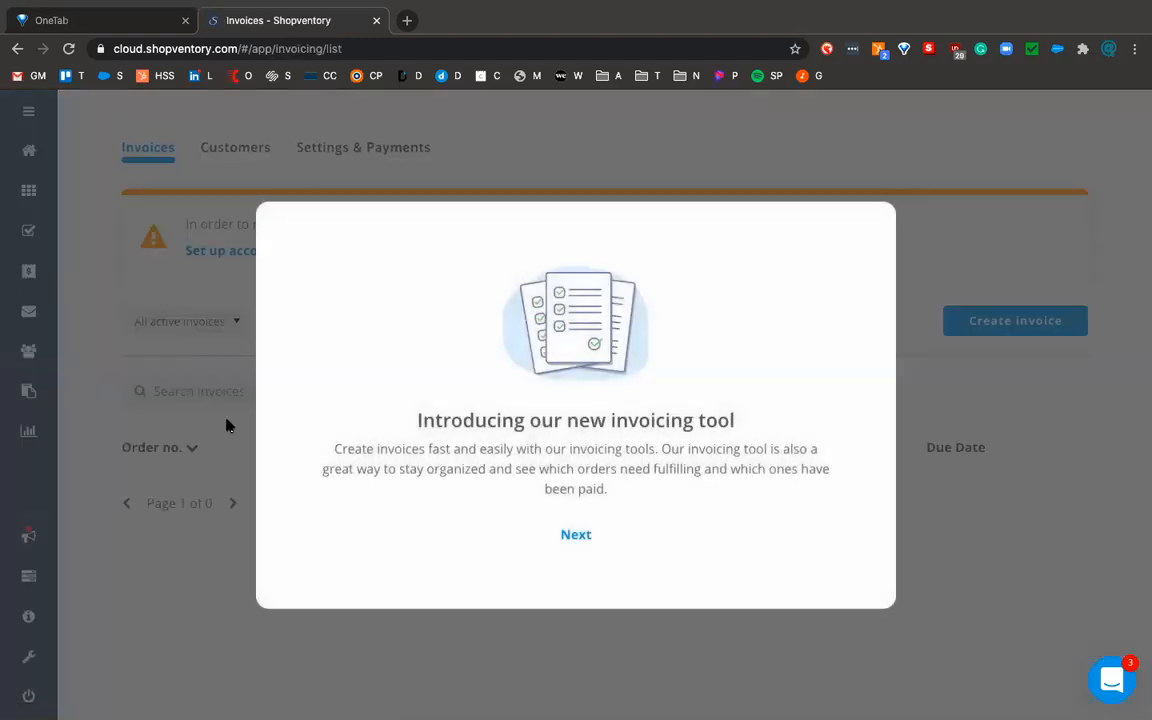
pyautogui.click(583, 536)
pyautogui.click(590, 527)
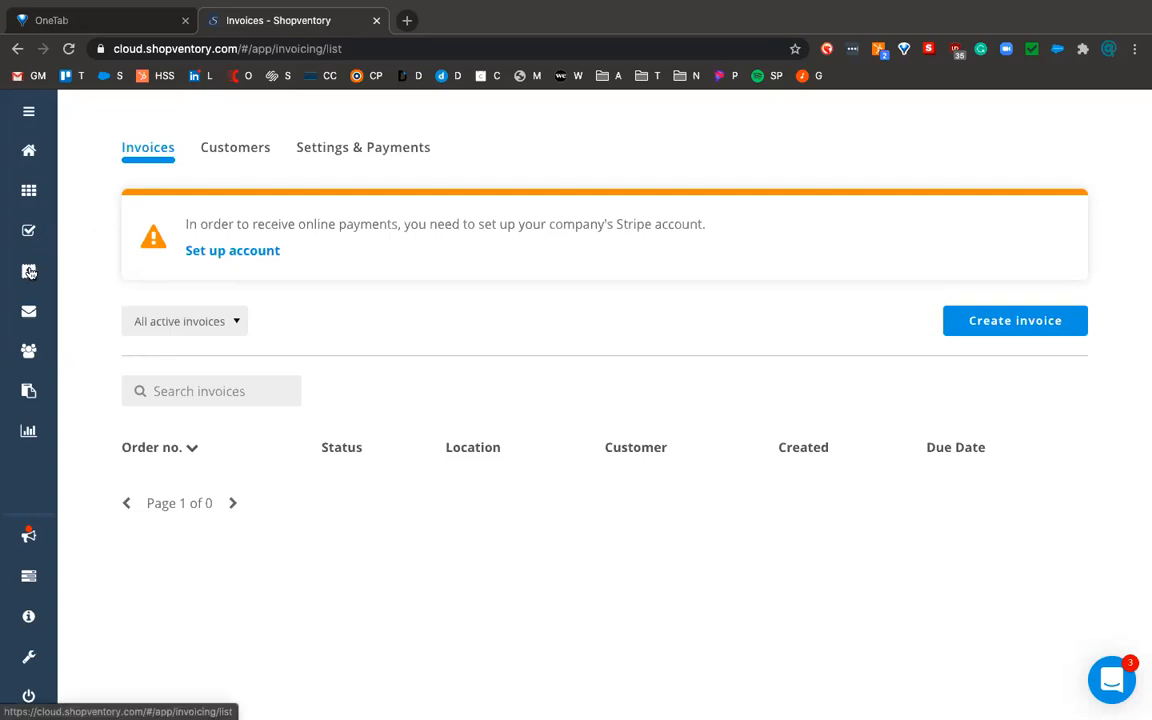
# Open the vendors list, and examine the form header and Inventory Details table in Purdue Surplus Inventory Sample Sheet.pdf.
pyautogui.click(28, 351)
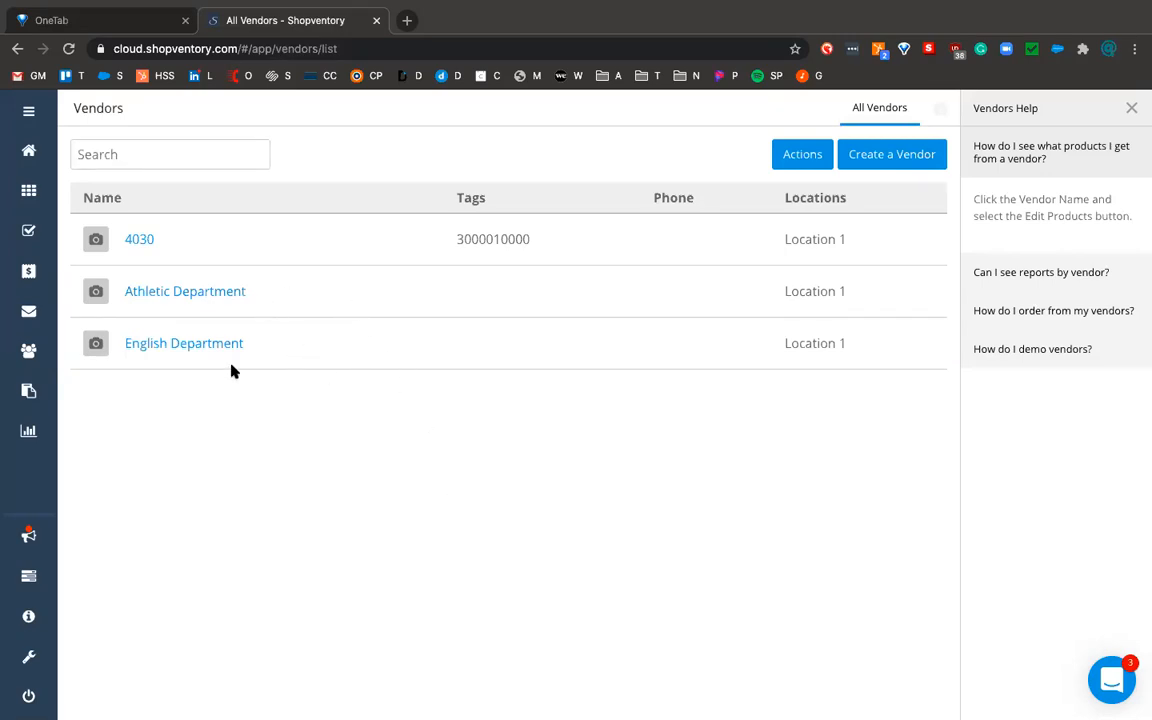
pyautogui.click(29, 393)
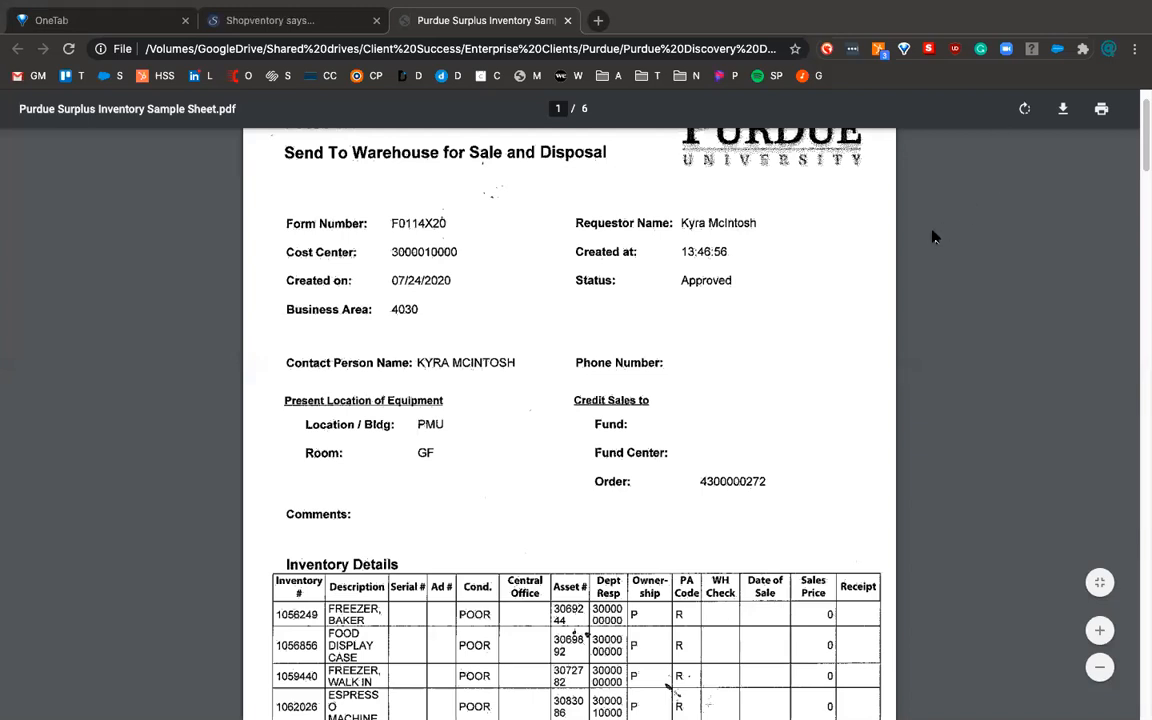
pyautogui.scroll(1, 813, 262)
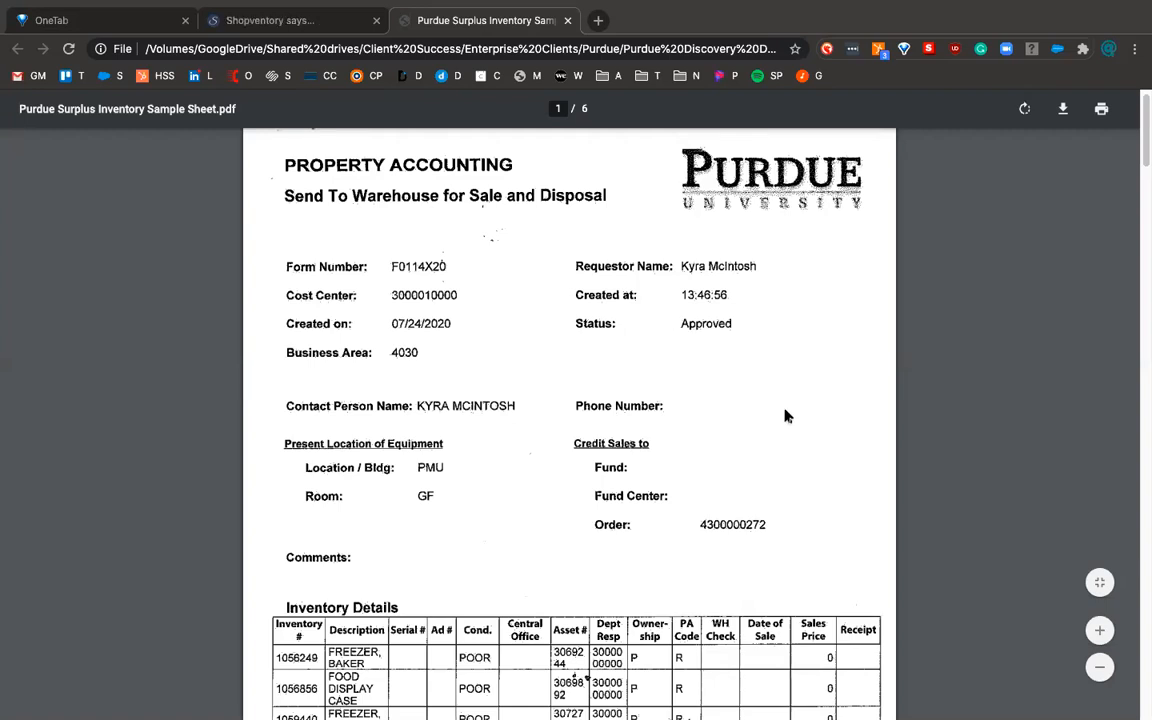
pyautogui.scroll(-1, 800, 460)
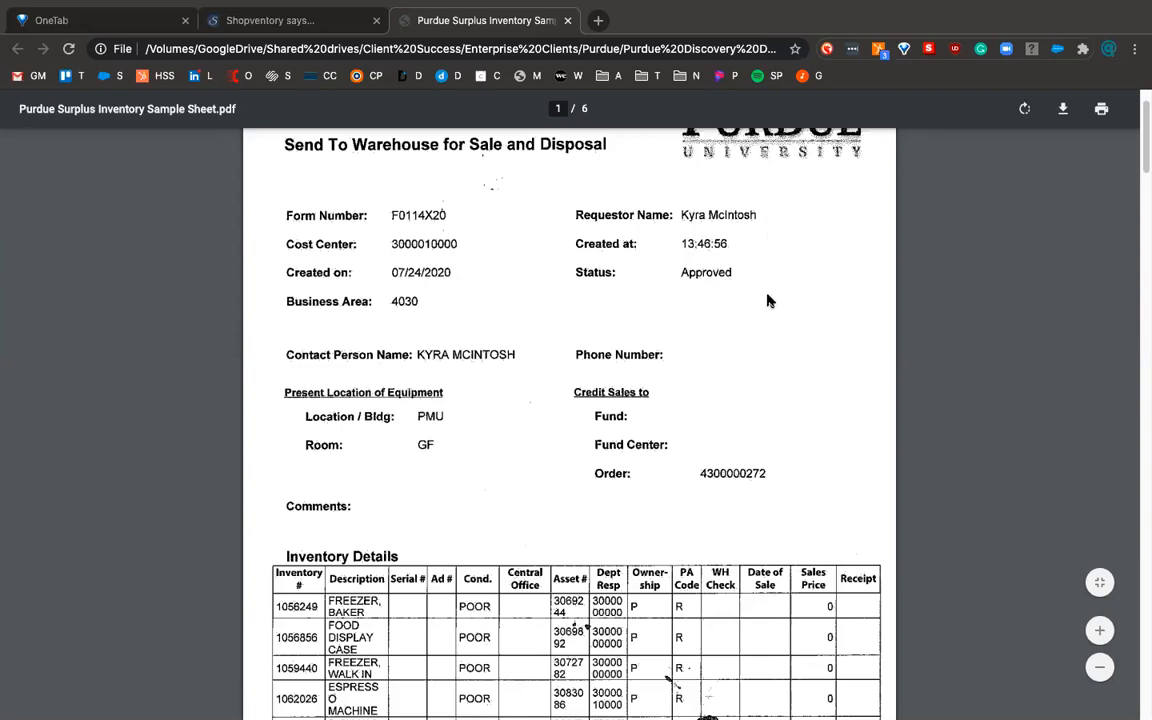
pyautogui.scroll(-2, 768, 300)
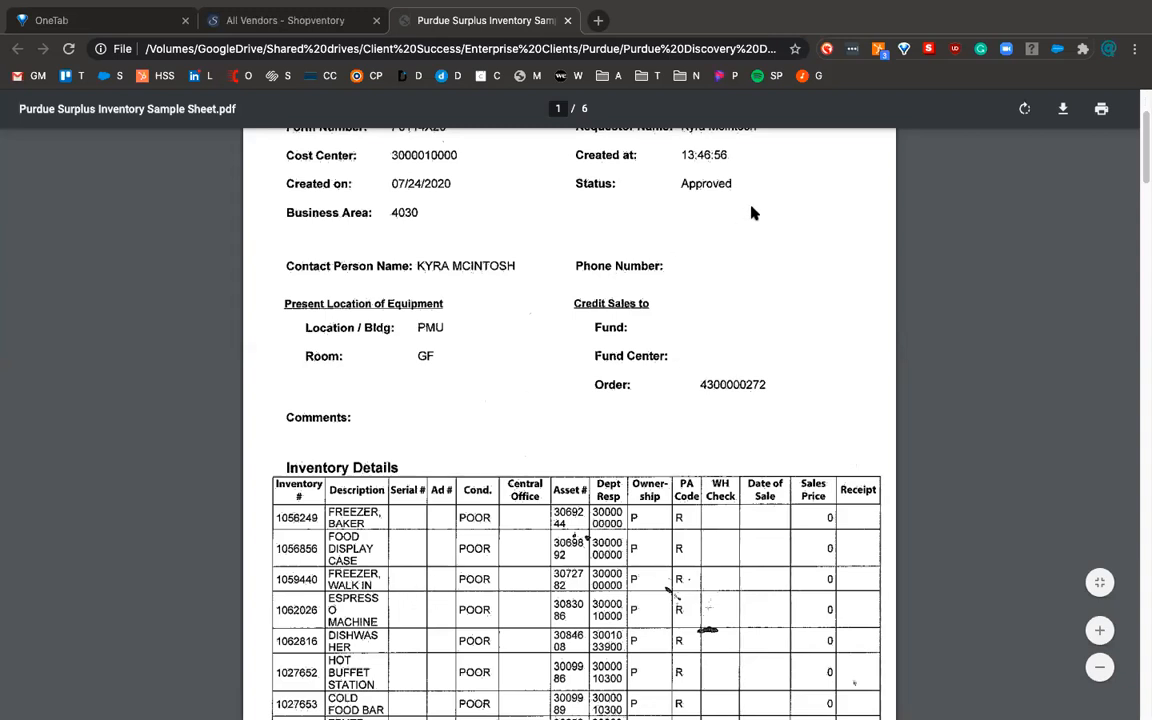
# Open a blank new-vendor form in Shopventory, review its fields from vendor name to notes, and close it without creating a vendor.
pyautogui.click(268, 21)
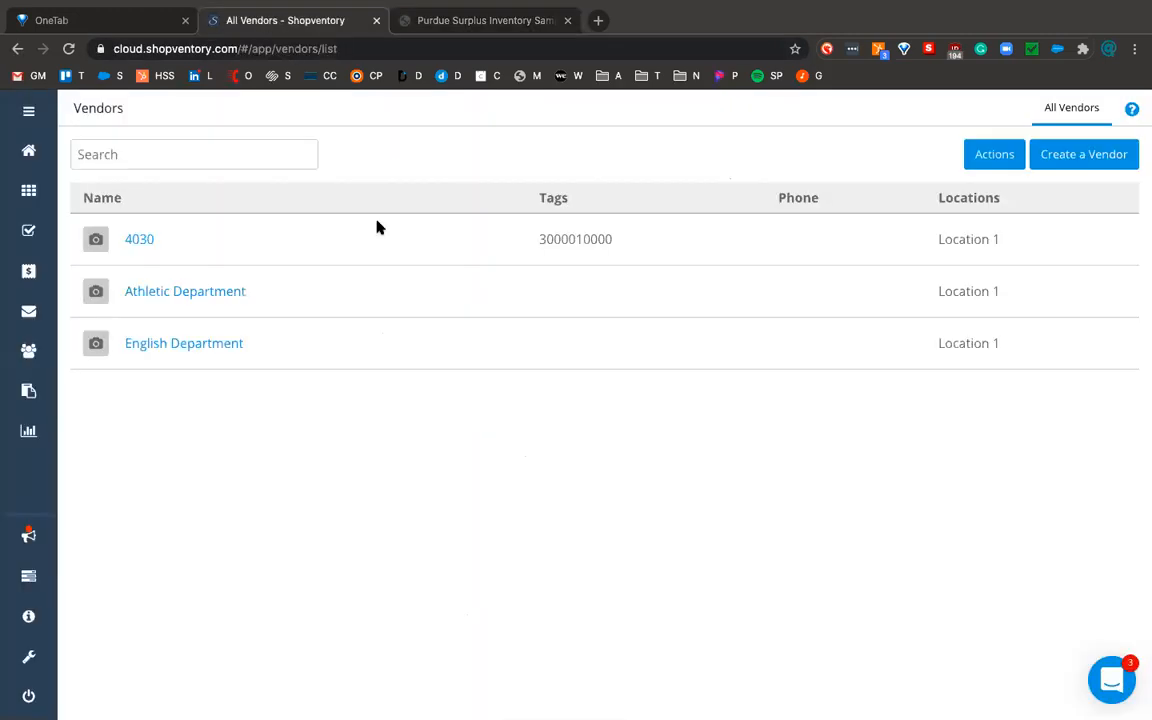
pyautogui.click(1095, 163)
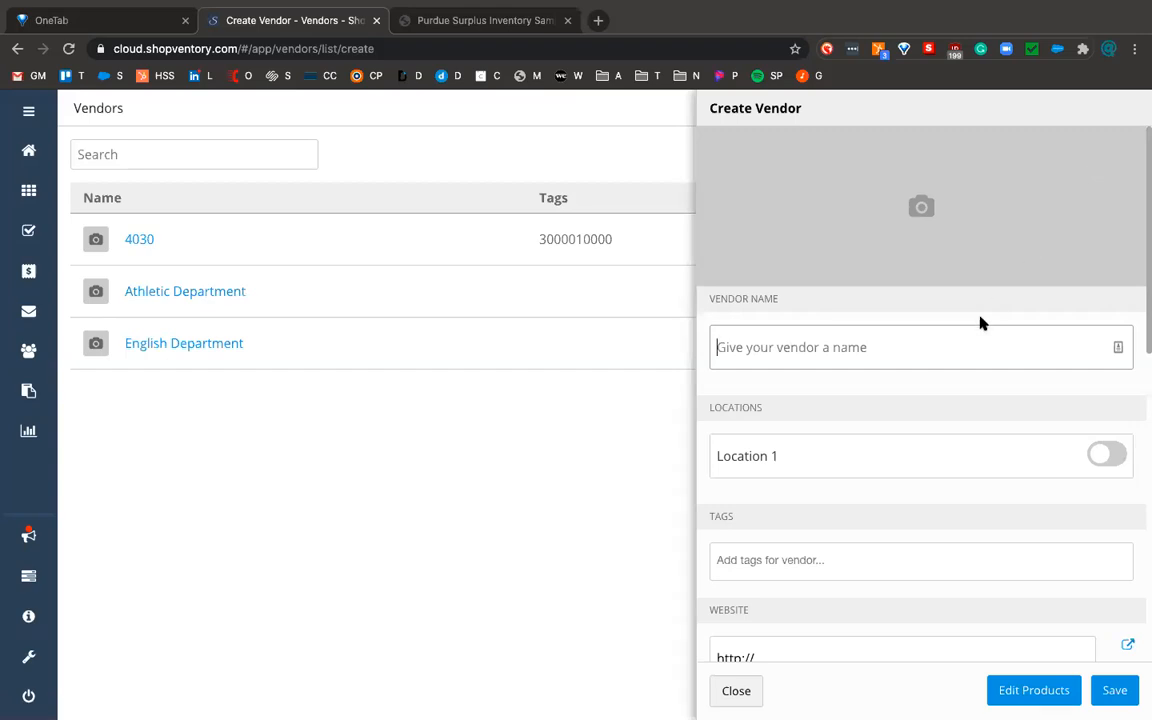
pyautogui.scroll(-1, 980, 322)
pyautogui.scroll(-2, 980, 322)
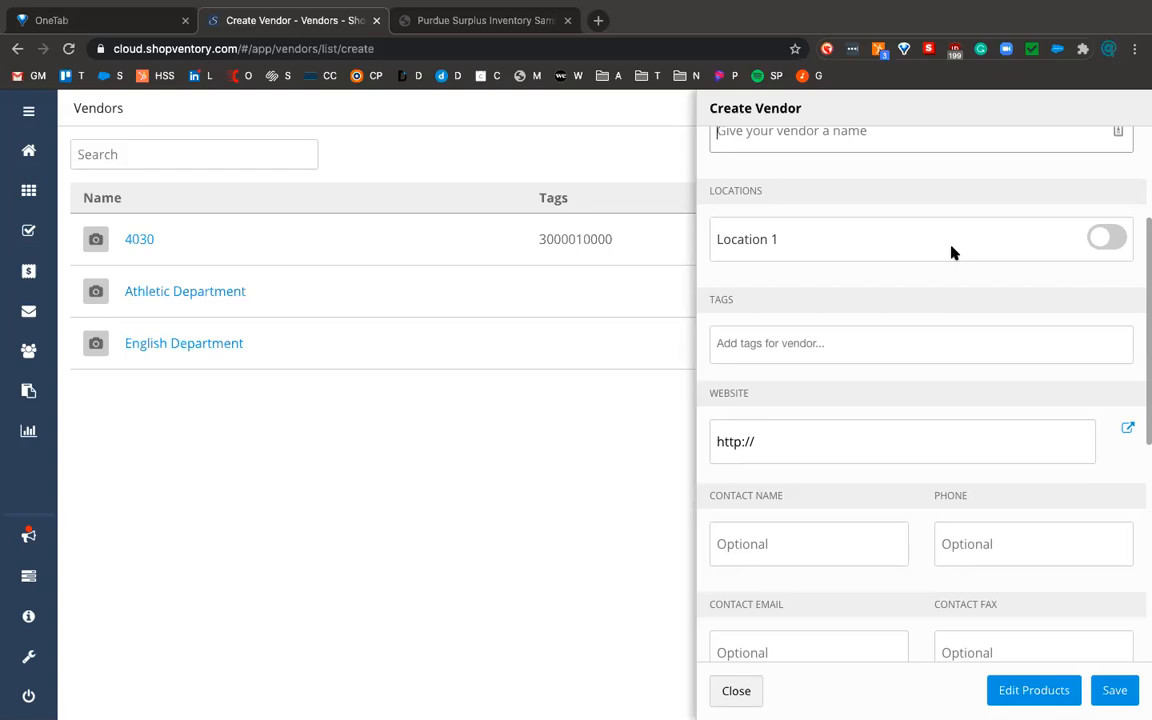
pyautogui.scroll(-2, 898, 335)
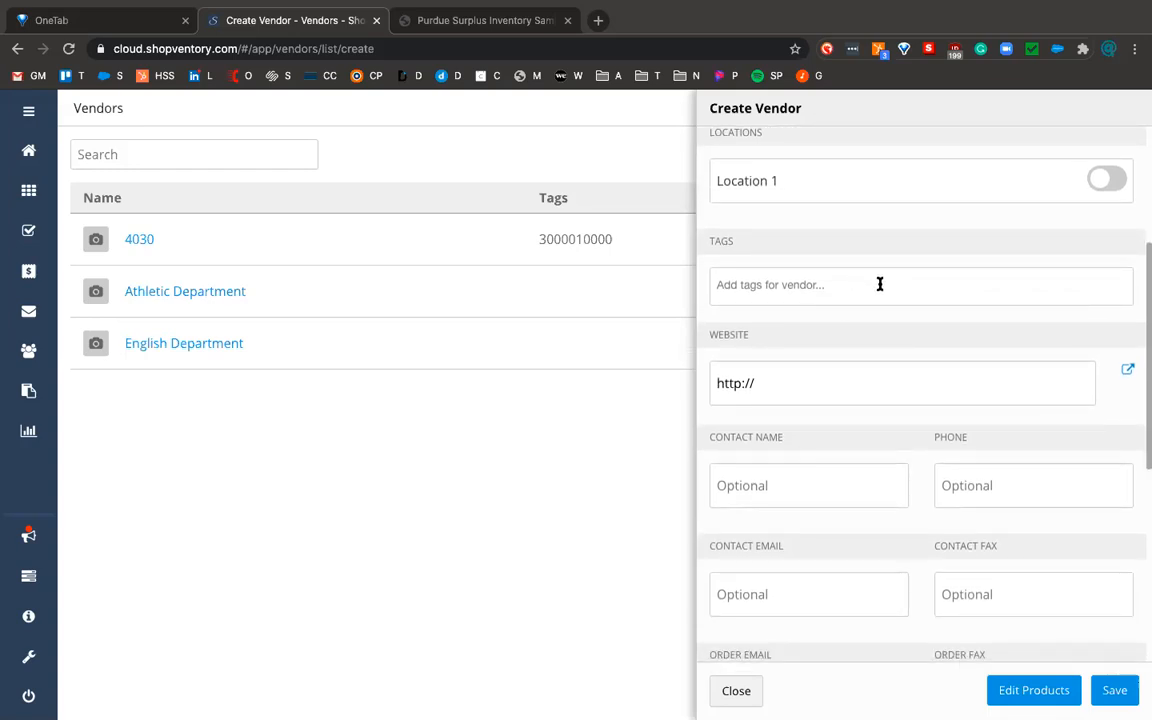
pyautogui.scroll(-2, 814, 408)
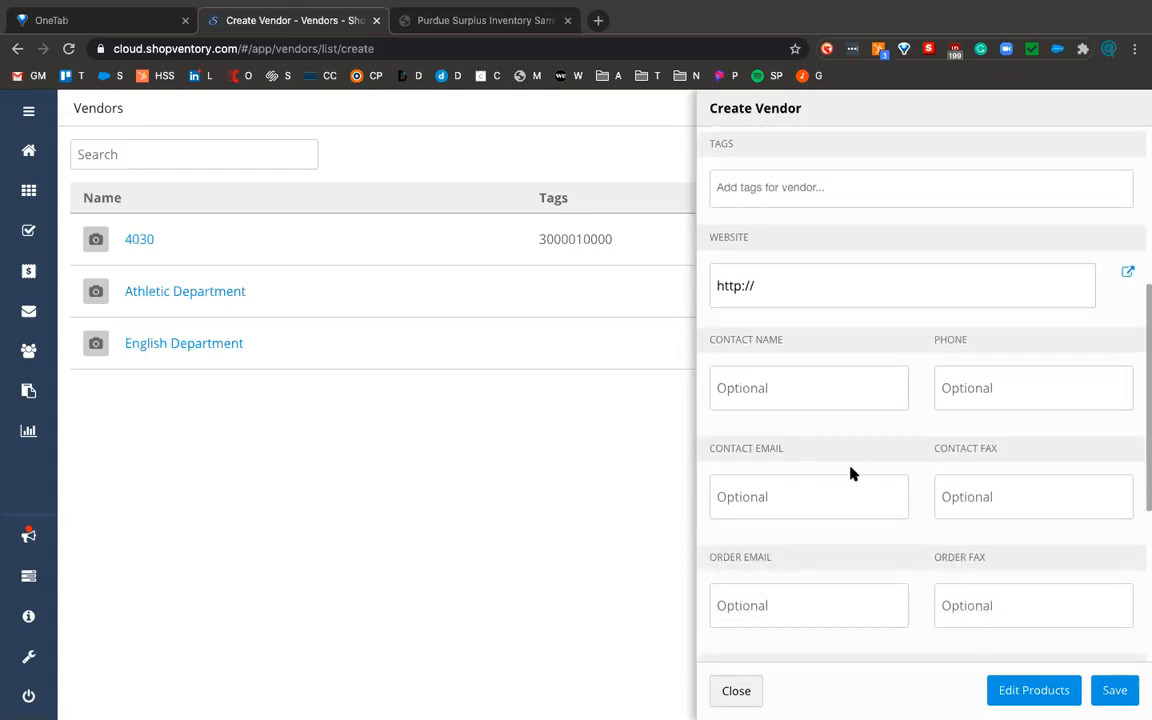
pyautogui.scroll(-5, 849, 537)
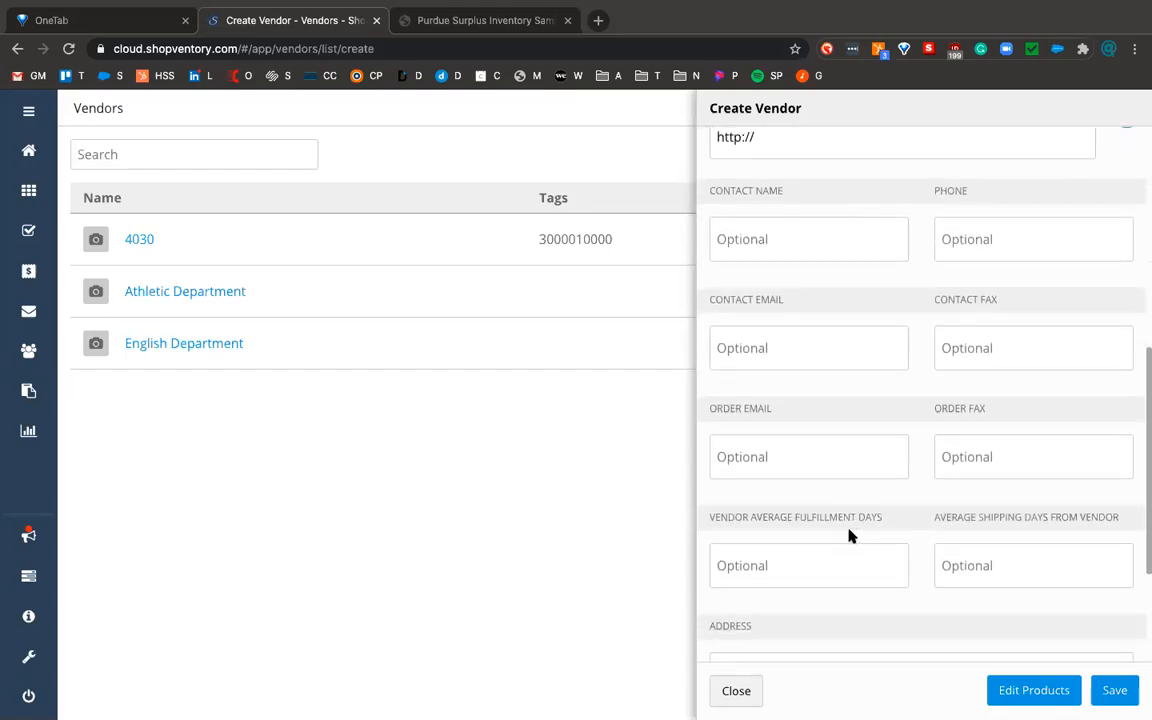
pyautogui.scroll(-3, 849, 537)
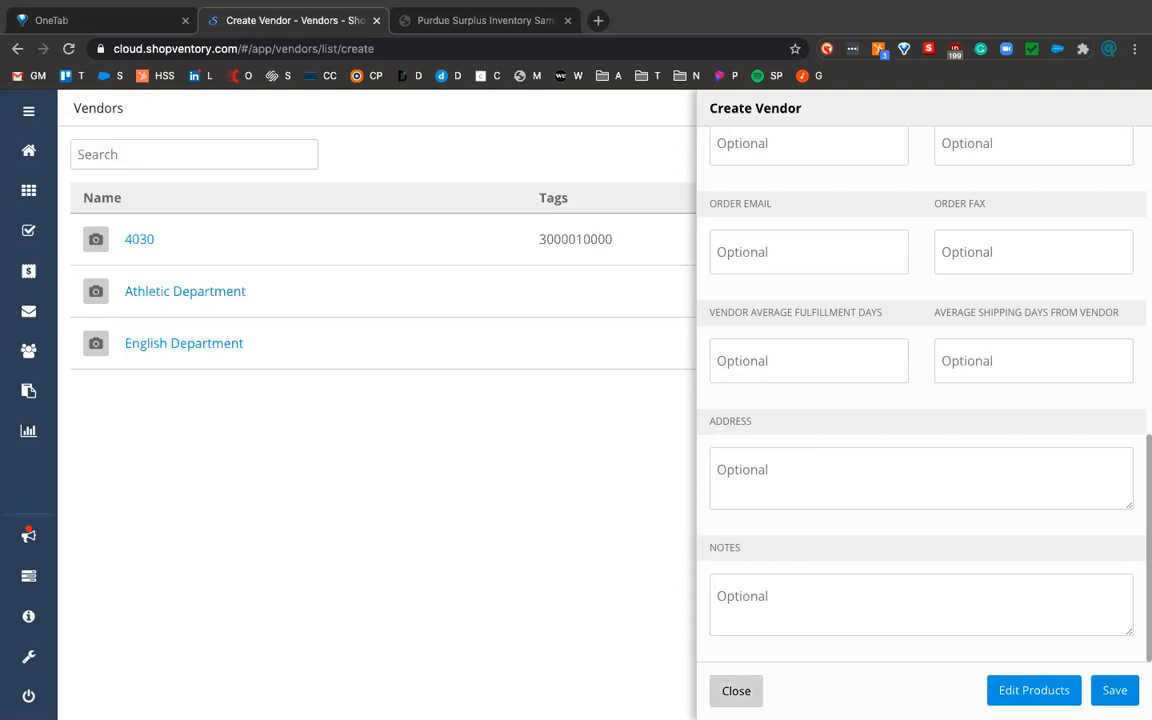
pyautogui.click(736, 691)
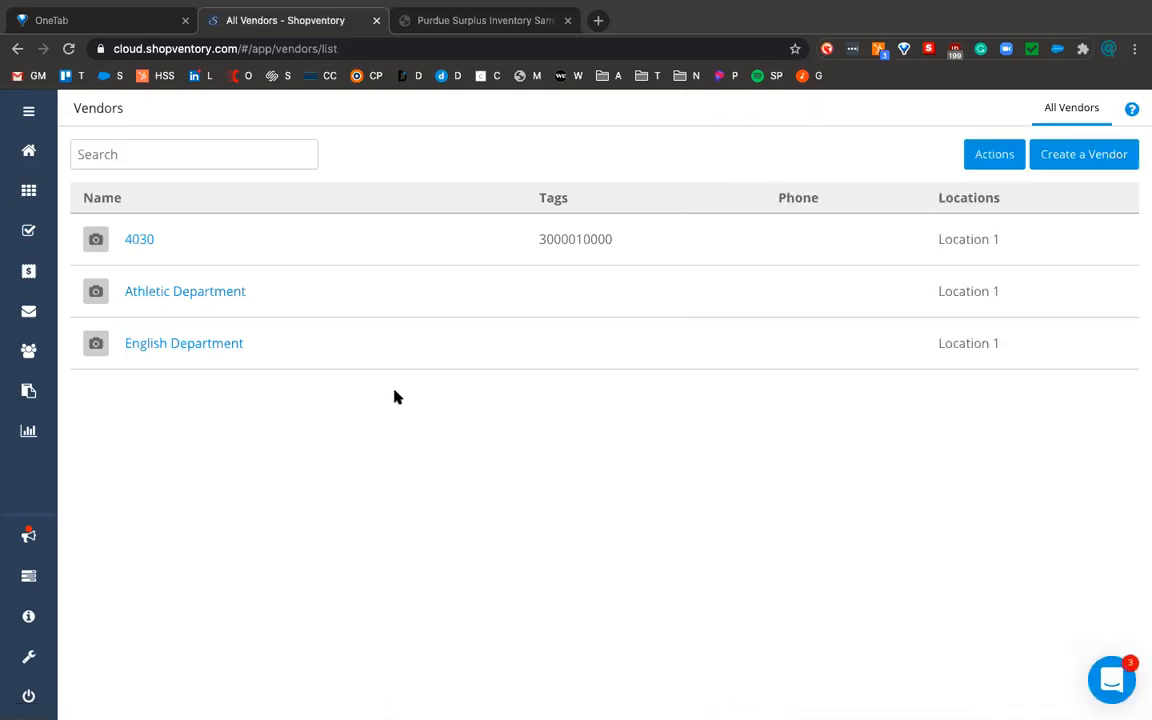
# Open vendor 4030 for editing and compare its vendor name with the Business Area on the Purdue surplus sheet.
pyautogui.click(142, 242)
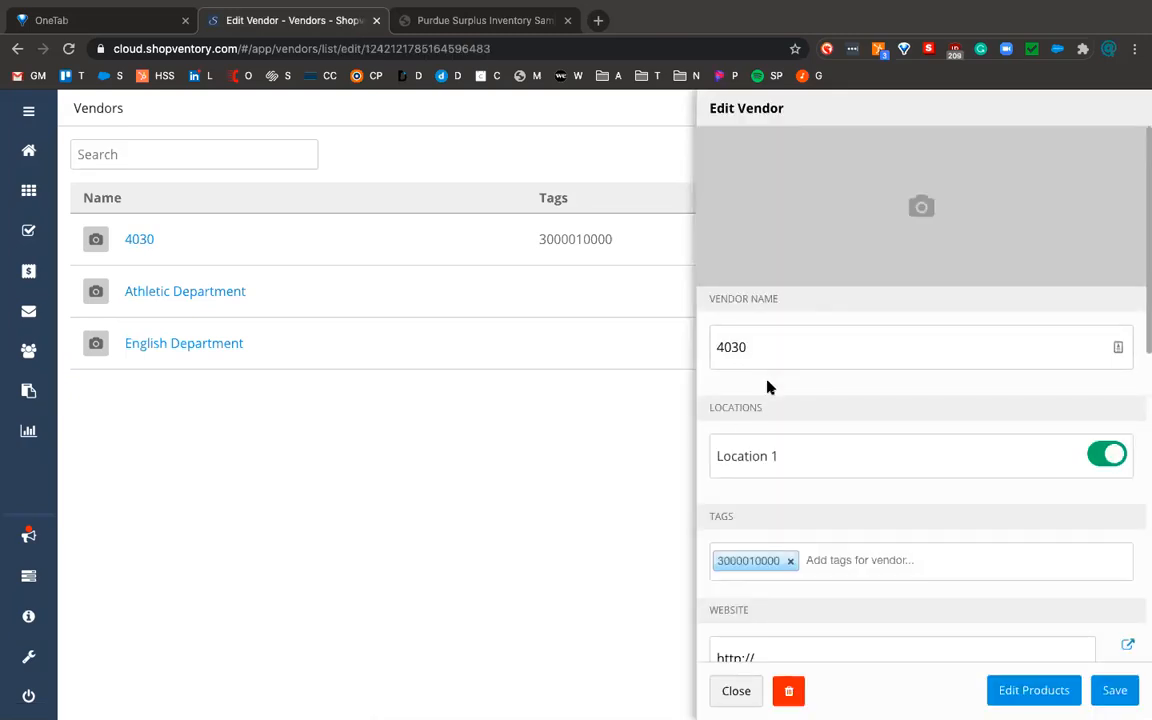
pyautogui.click(455, 22)
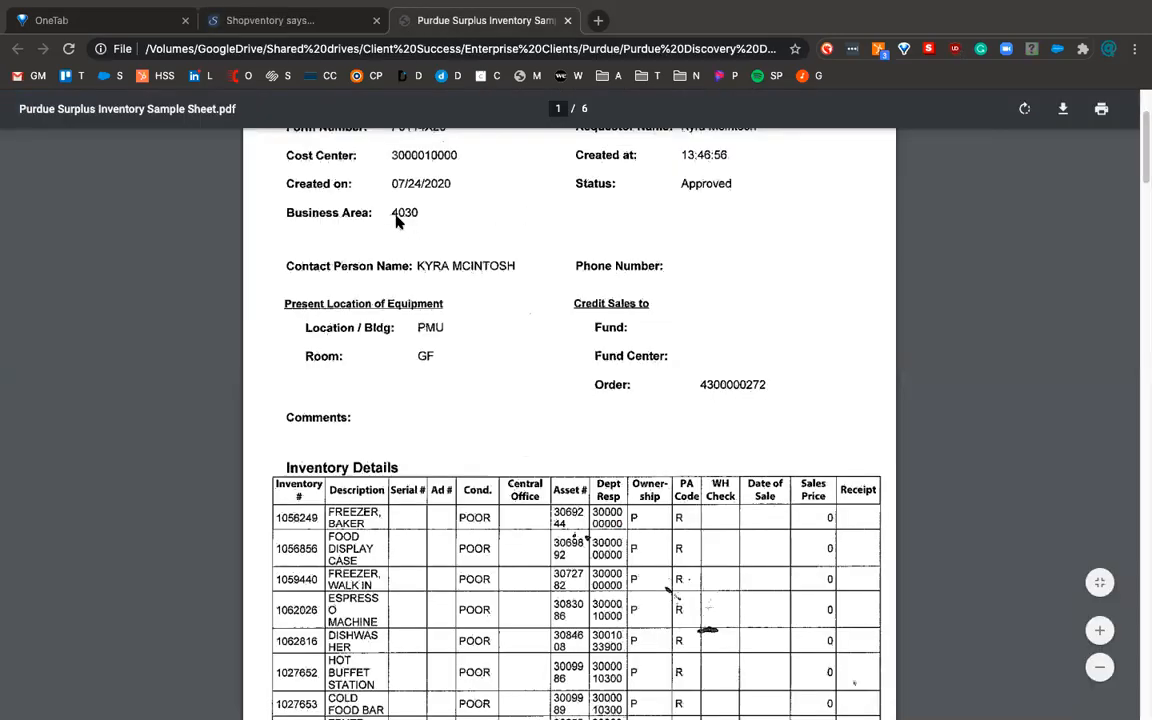
pyautogui.scroll(3, 522, 240)
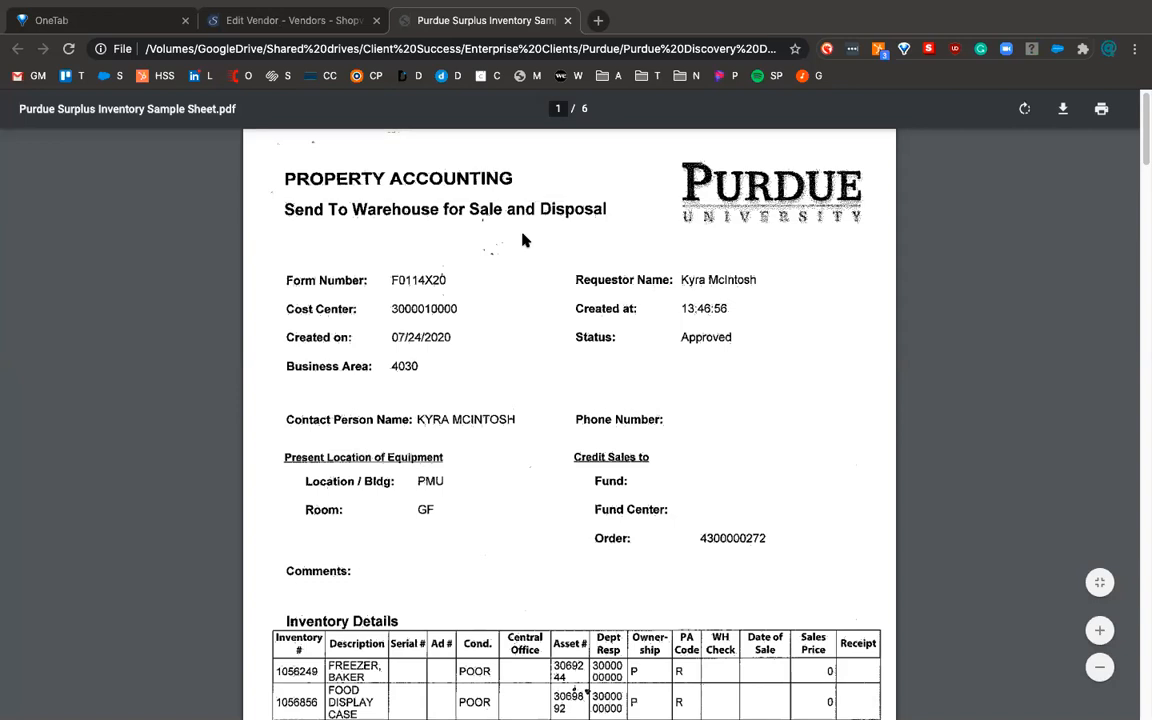
pyautogui.scroll(-1, 522, 240)
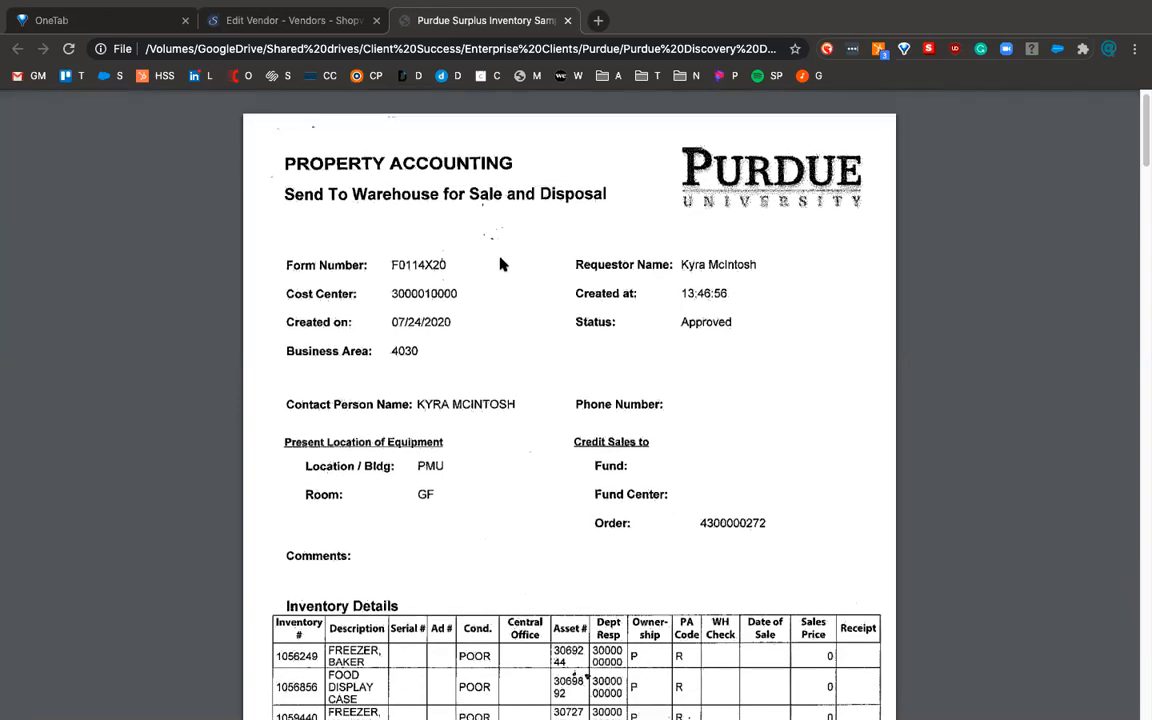
pyautogui.moveTo(263, 4)
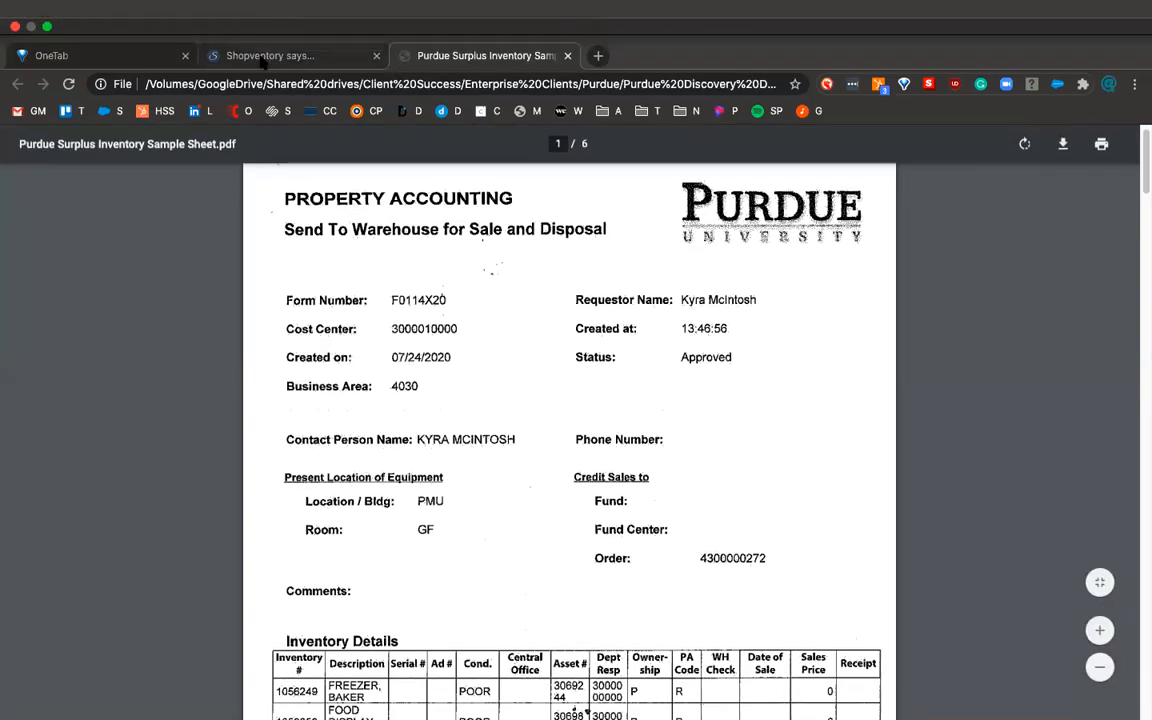
pyautogui.click(262, 56)
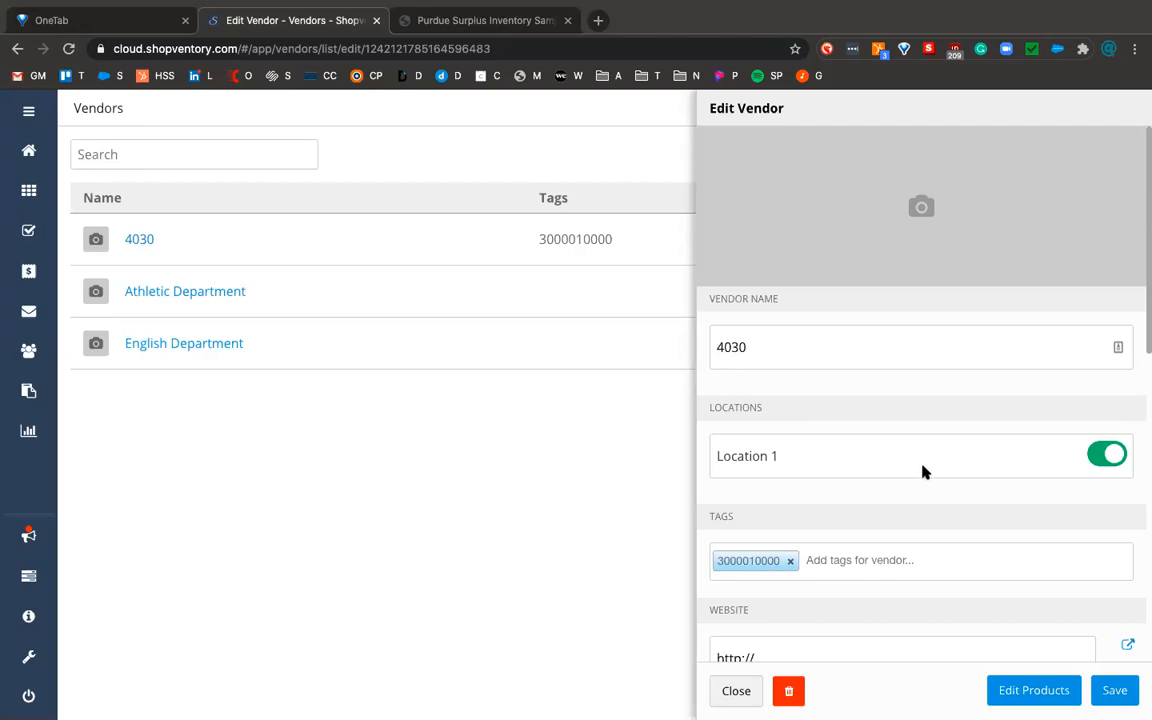
# Check vendor 4030's location and compare its tag with the Cost Center on the Purdue surplus sheet.
pyautogui.scroll(-3, 925, 470)
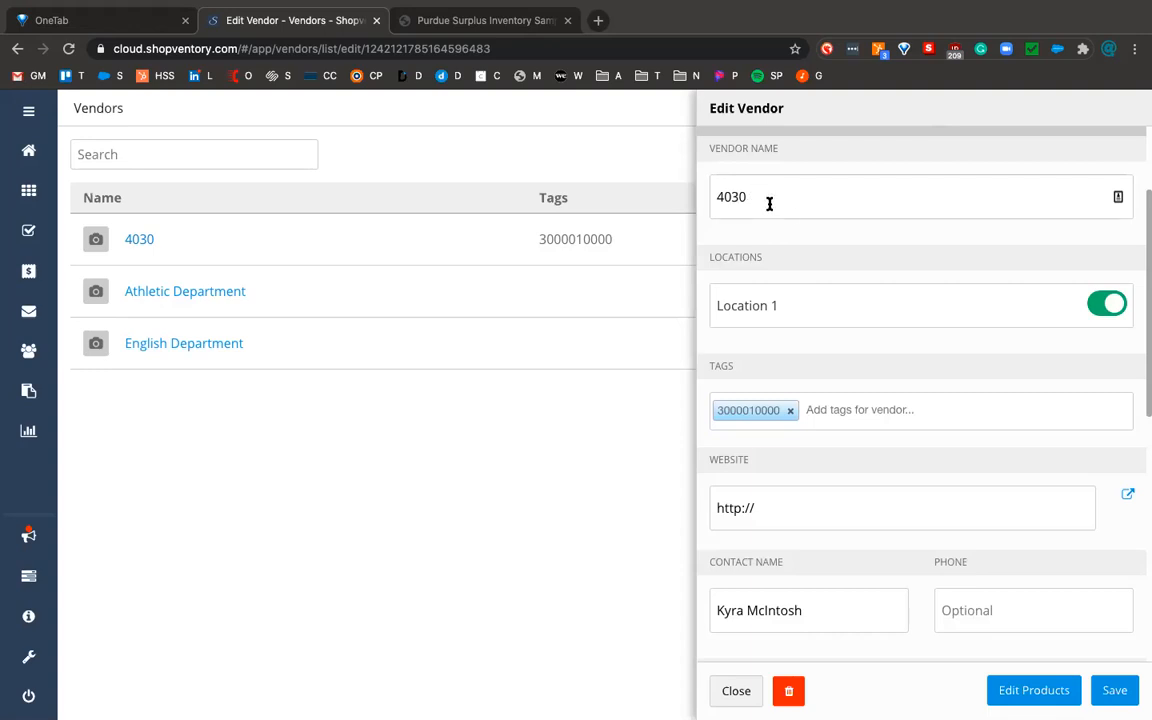
pyautogui.scroll(-1, 887, 365)
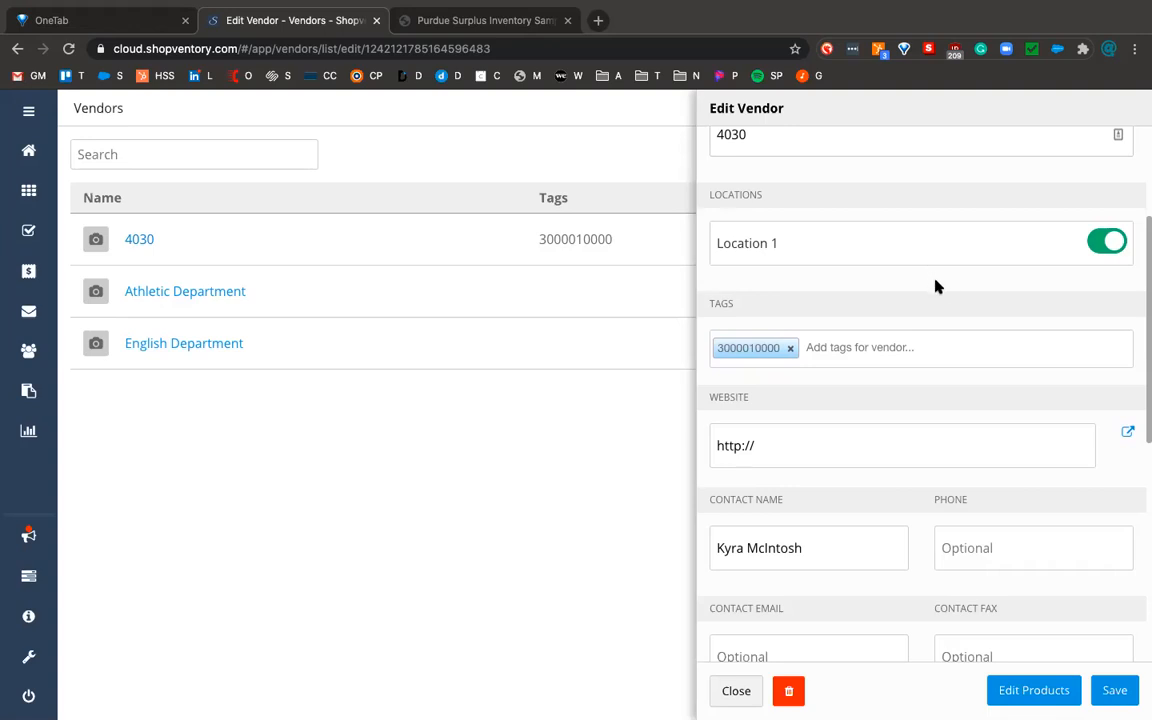
pyautogui.scroll(-2, 936, 286)
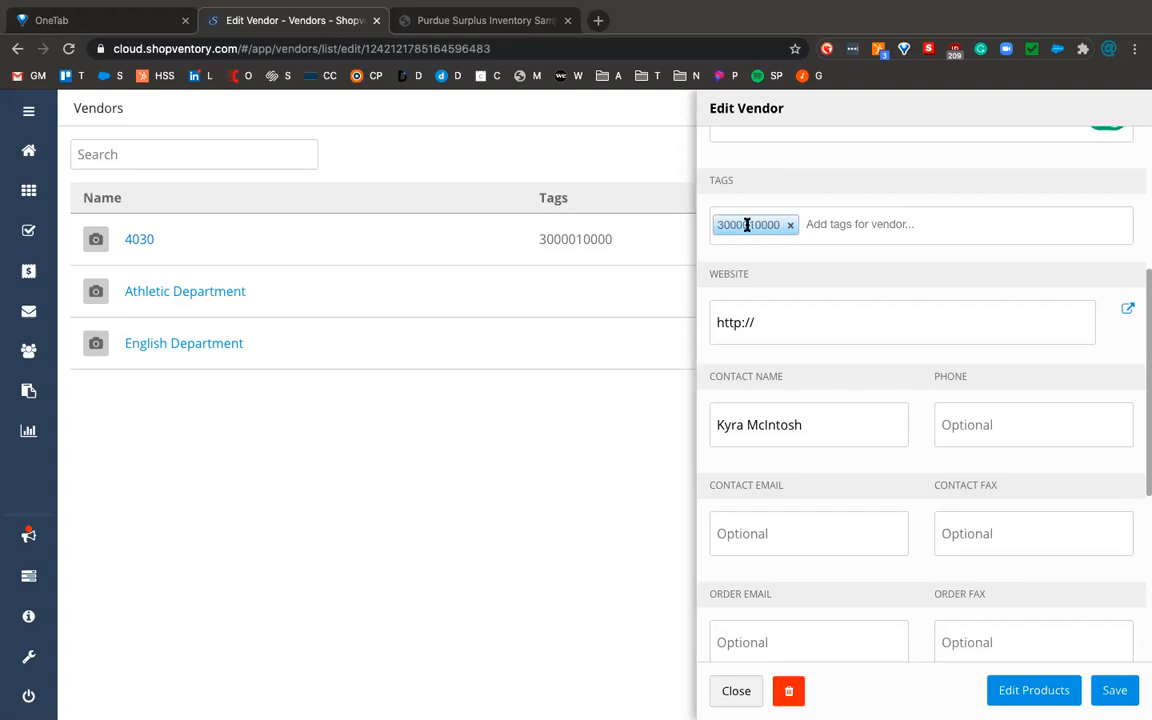
pyautogui.click(452, 21)
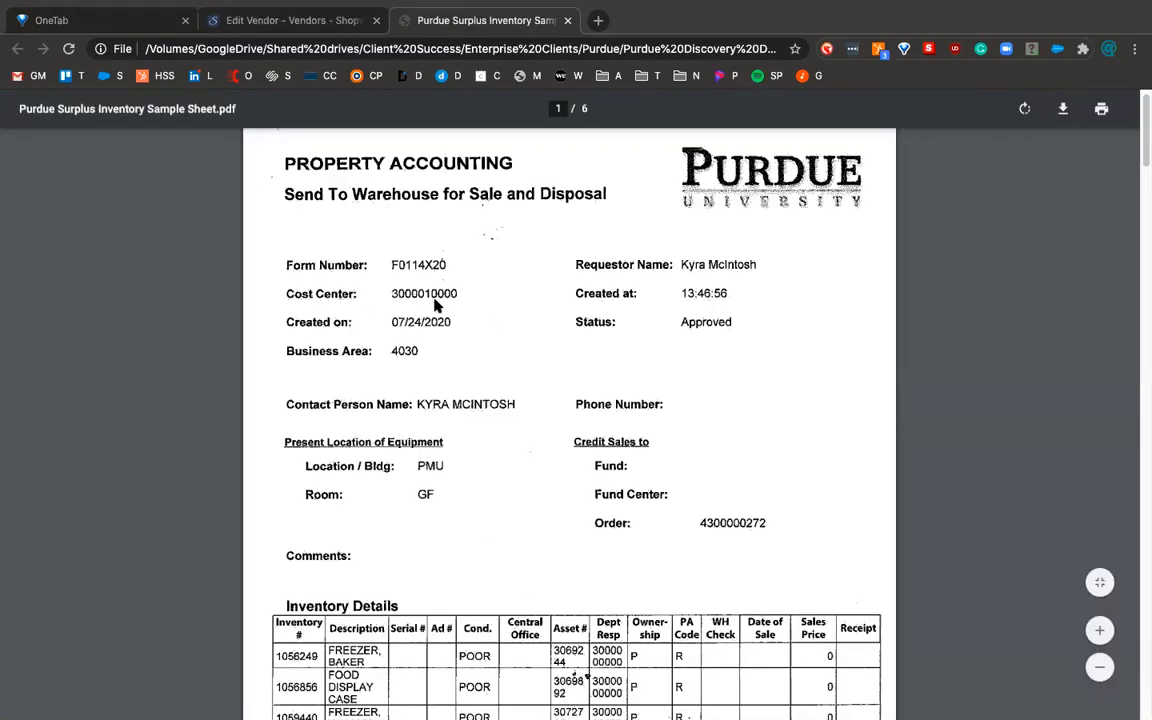
pyautogui.click(309, 22)
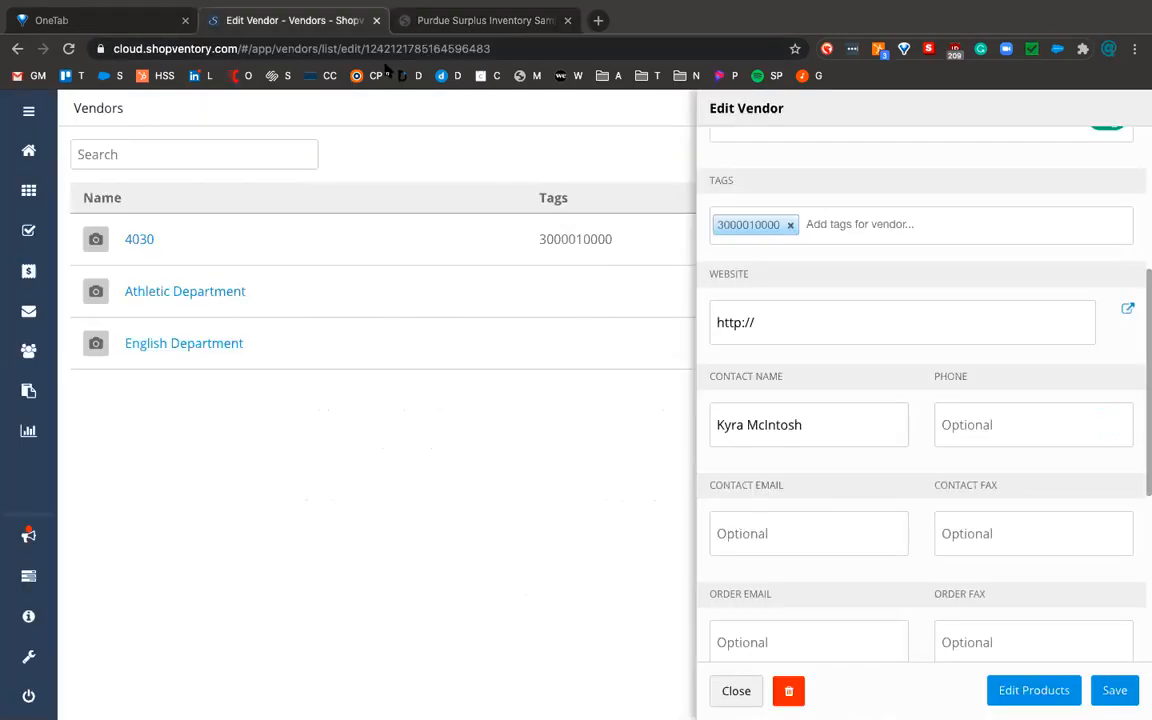
# Compare vendor 4030's contact name with the requestor on the Purdue surplus sheet, and review the remaining optional vendor fields.
pyautogui.scroll(-1, 963, 393)
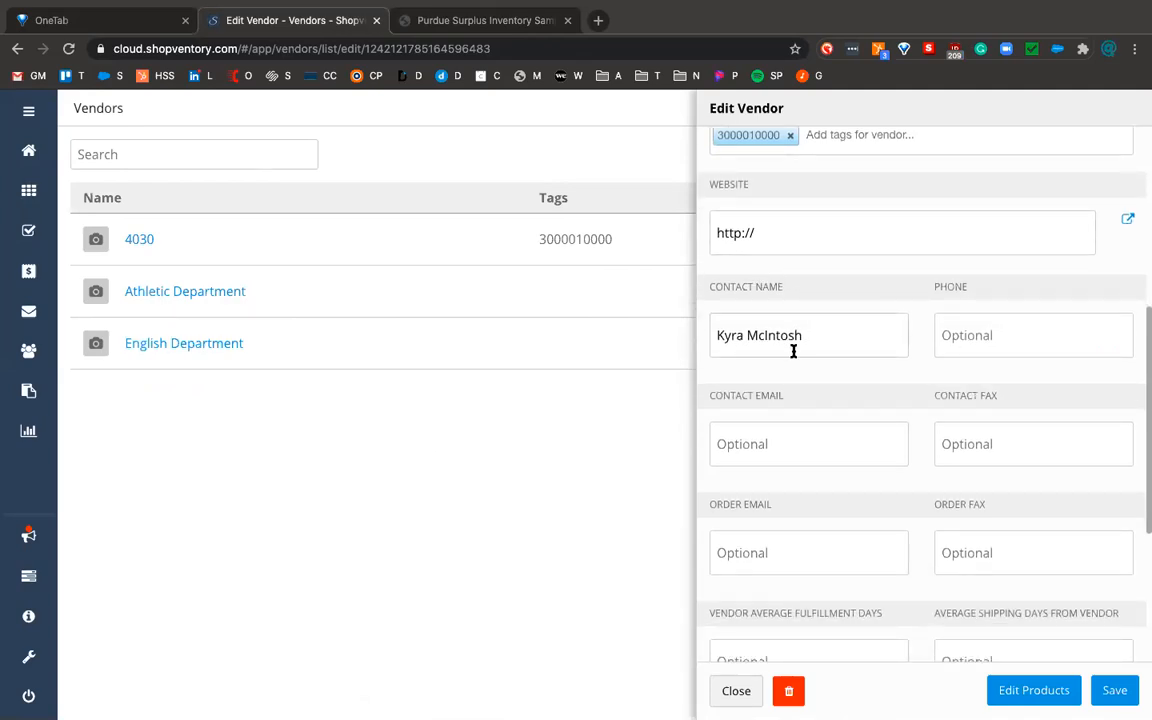
pyautogui.click(444, 20)
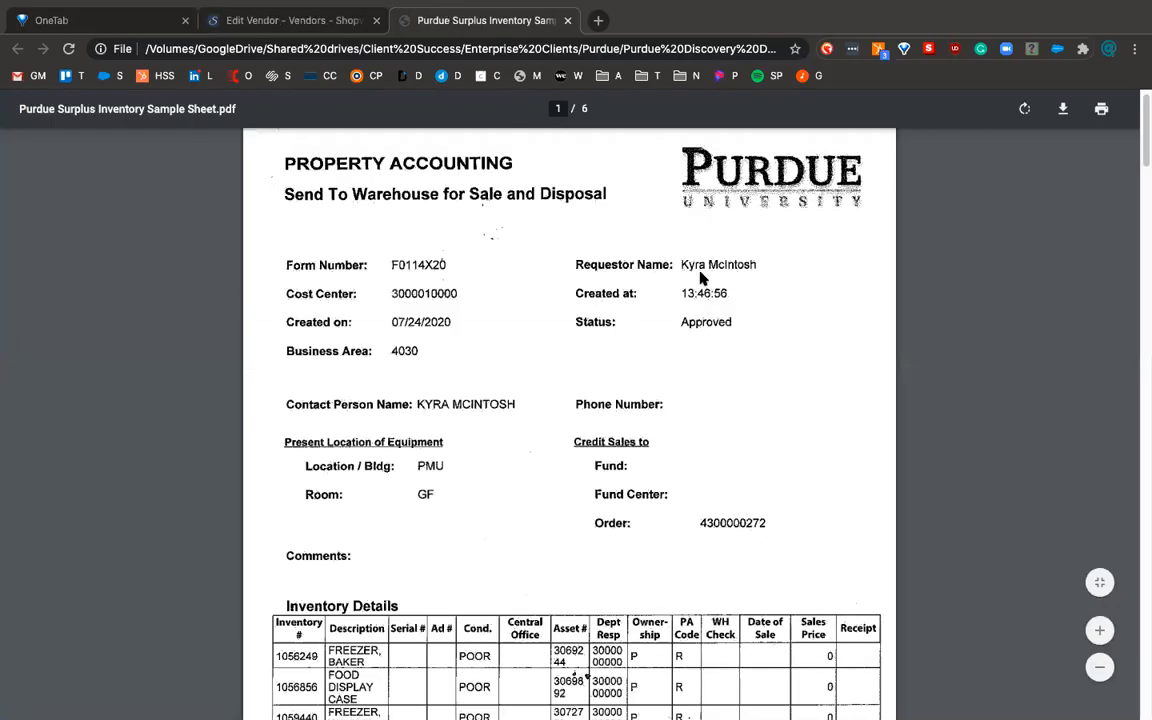
pyautogui.click(274, 22)
pyautogui.scroll(-5, 955, 483)
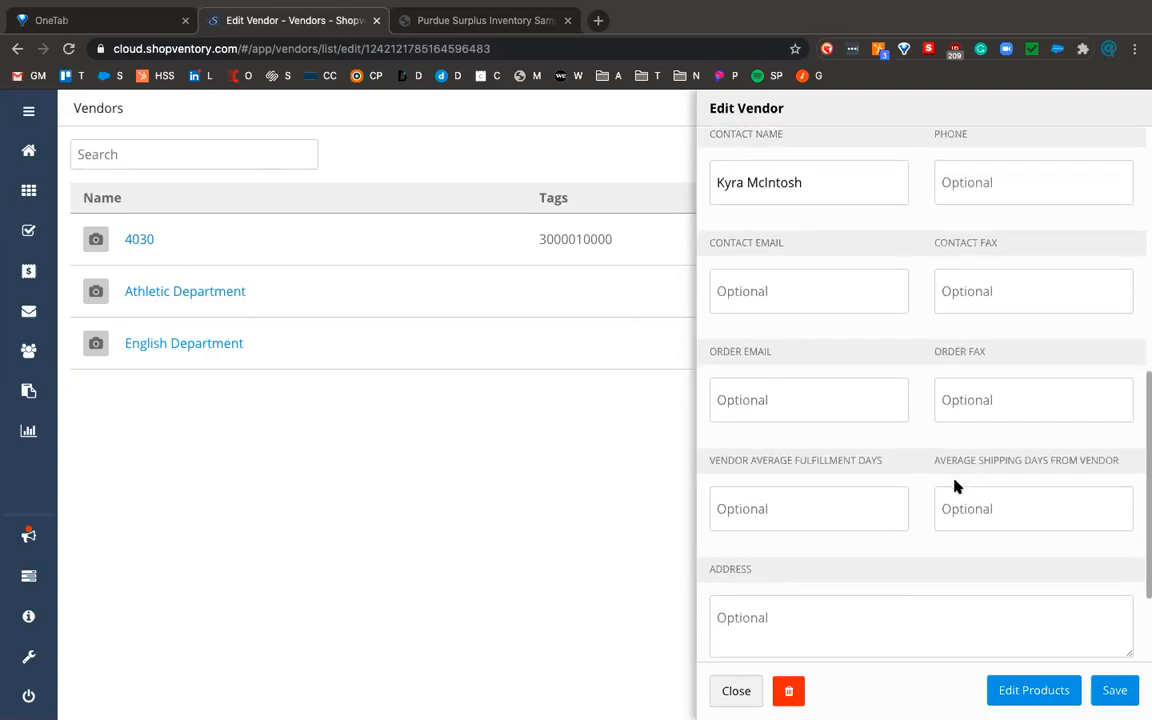
pyautogui.scroll(-2, 955, 486)
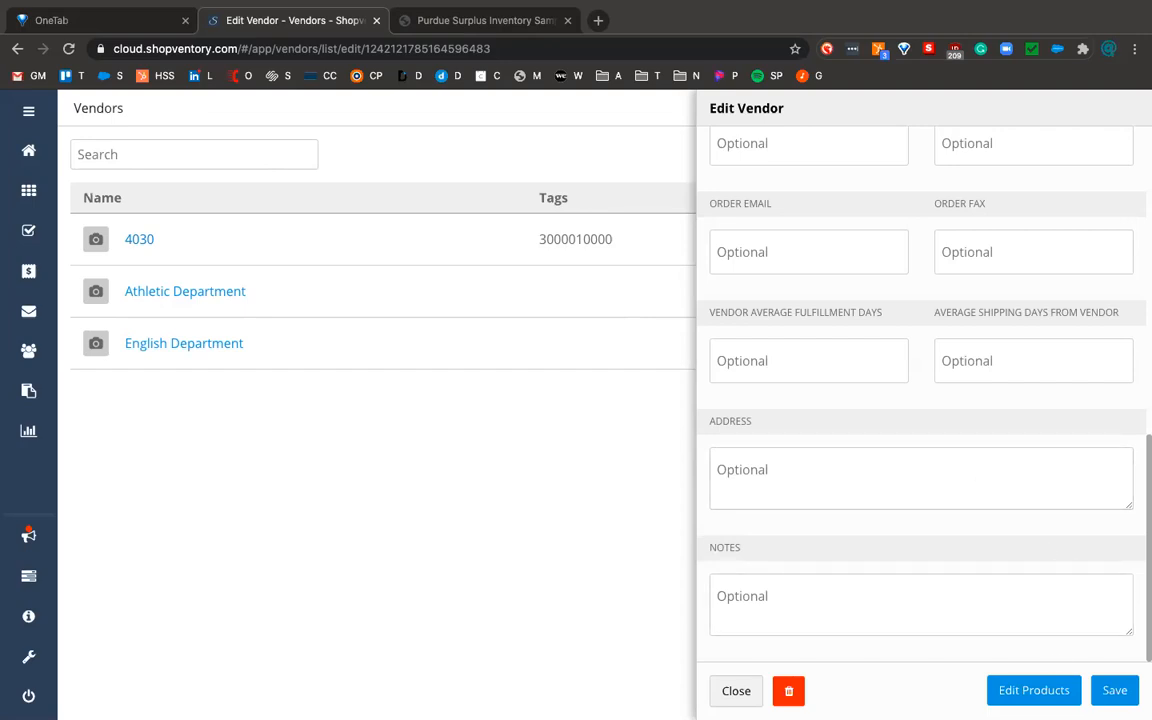
# View the product variants assigned to vendor 4030 and close the vendor without saving.
pyautogui.click(1030, 691)
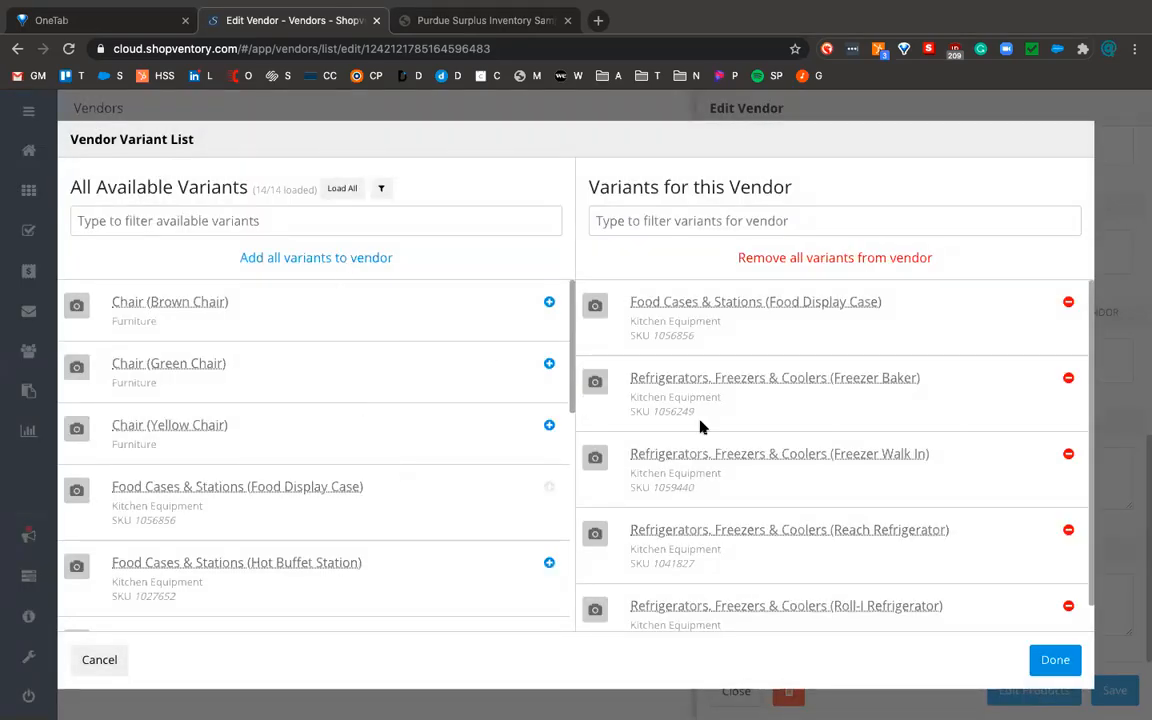
pyautogui.click(1060, 663)
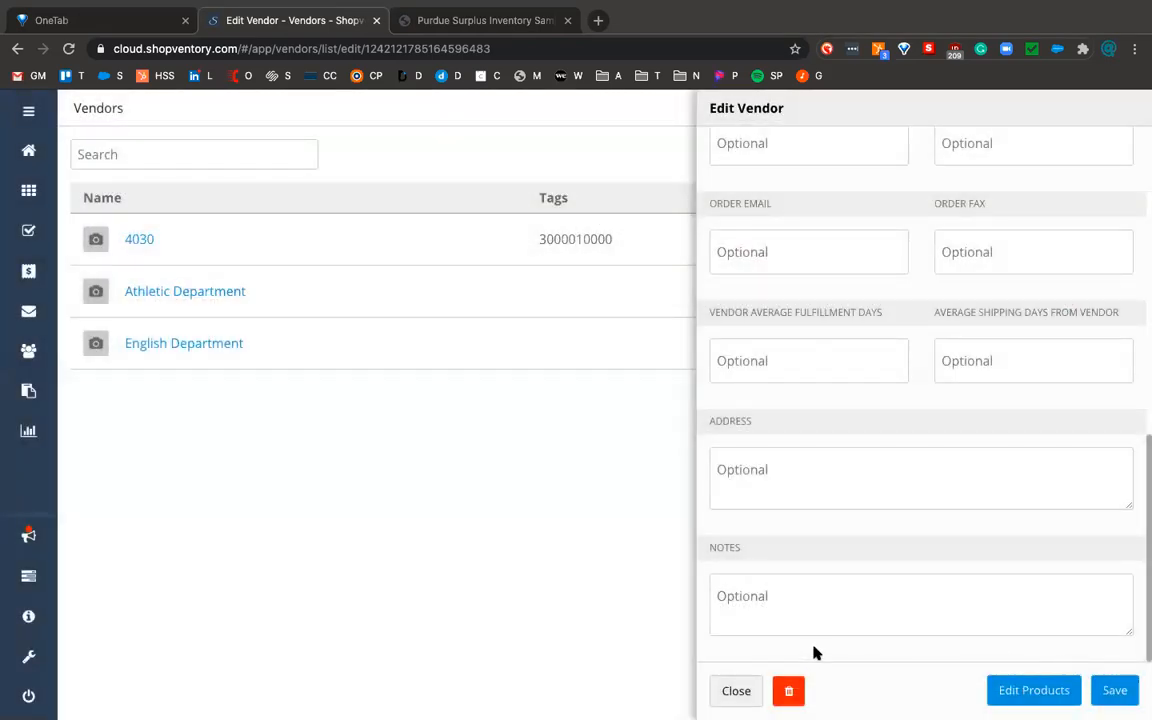
pyautogui.click(738, 691)
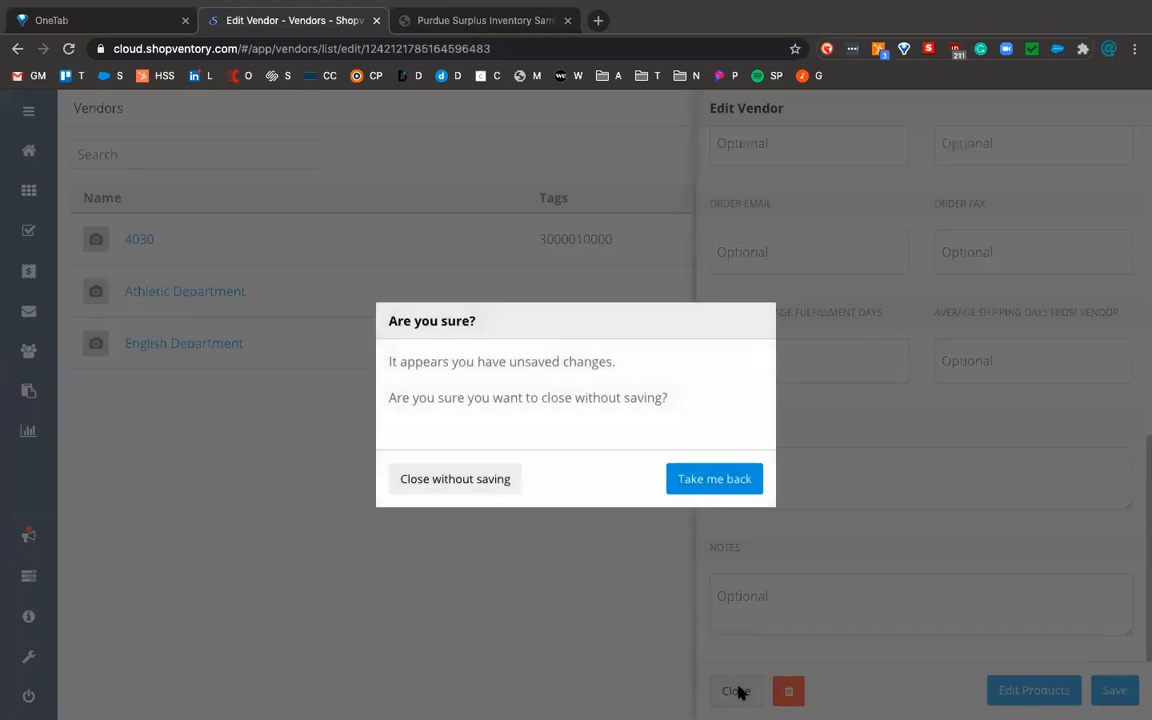
pyautogui.click(460, 484)
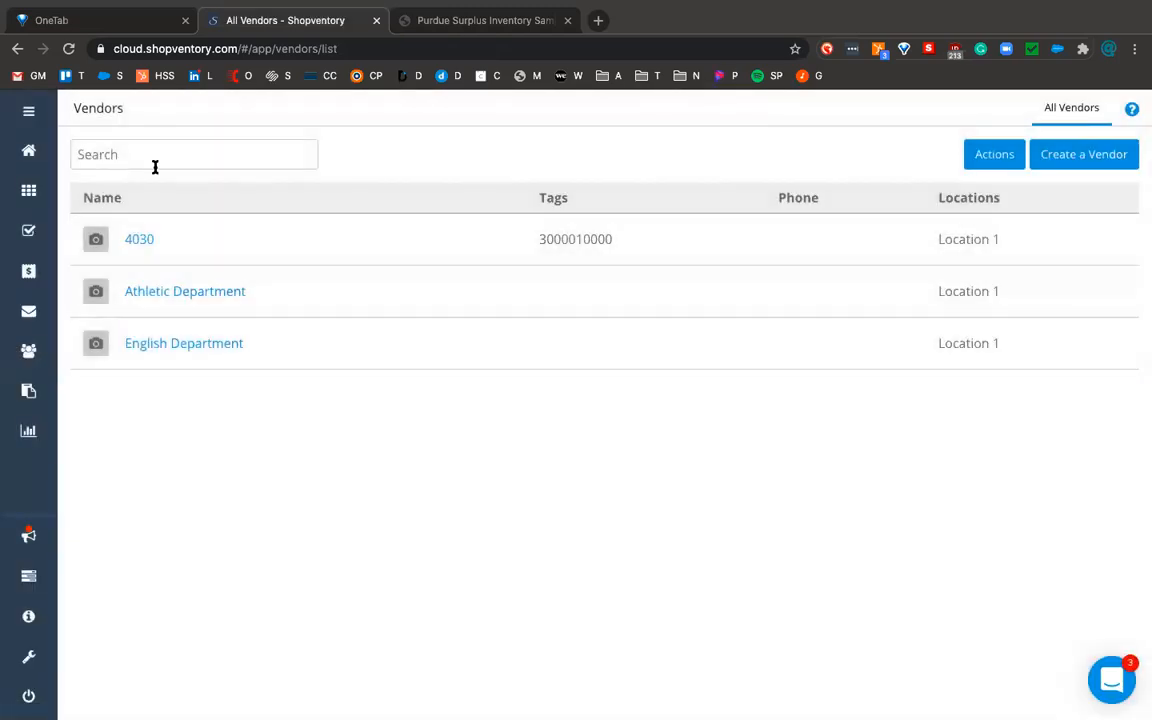
# Open the inventory's Products & Variants list.
pyautogui.click(28, 191)
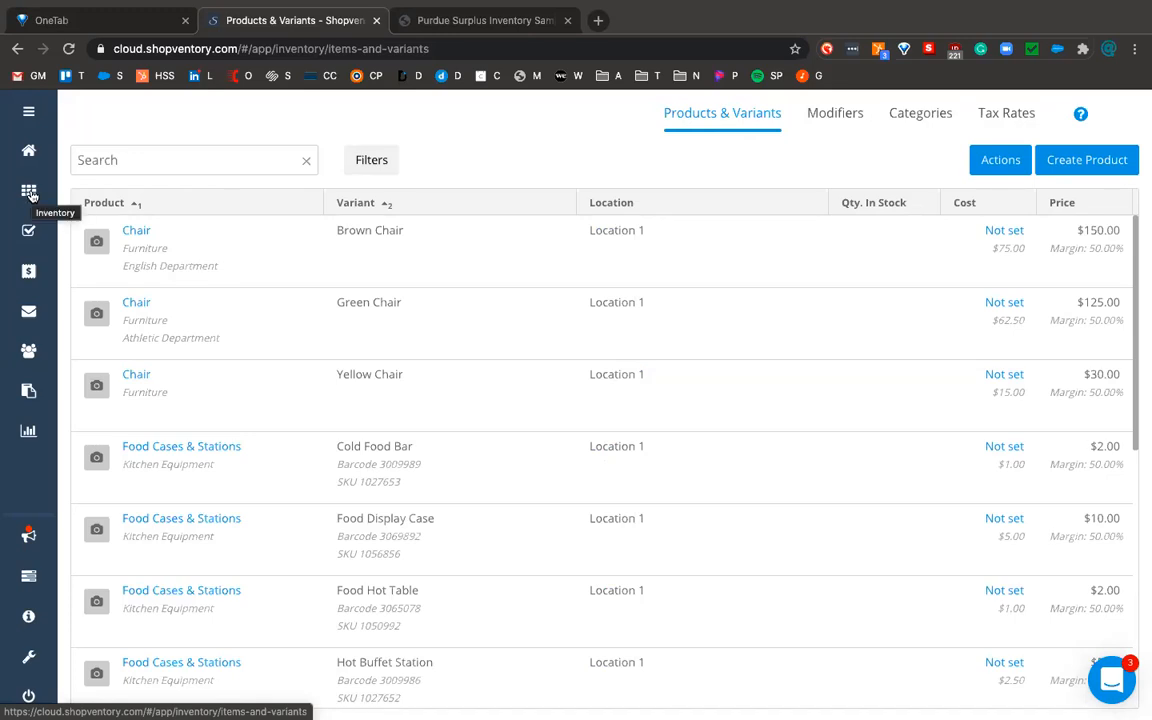
# Look through the chair and kitchen equipment entries in the Products & Variants list.
pyautogui.scroll(-1, 508, 410)
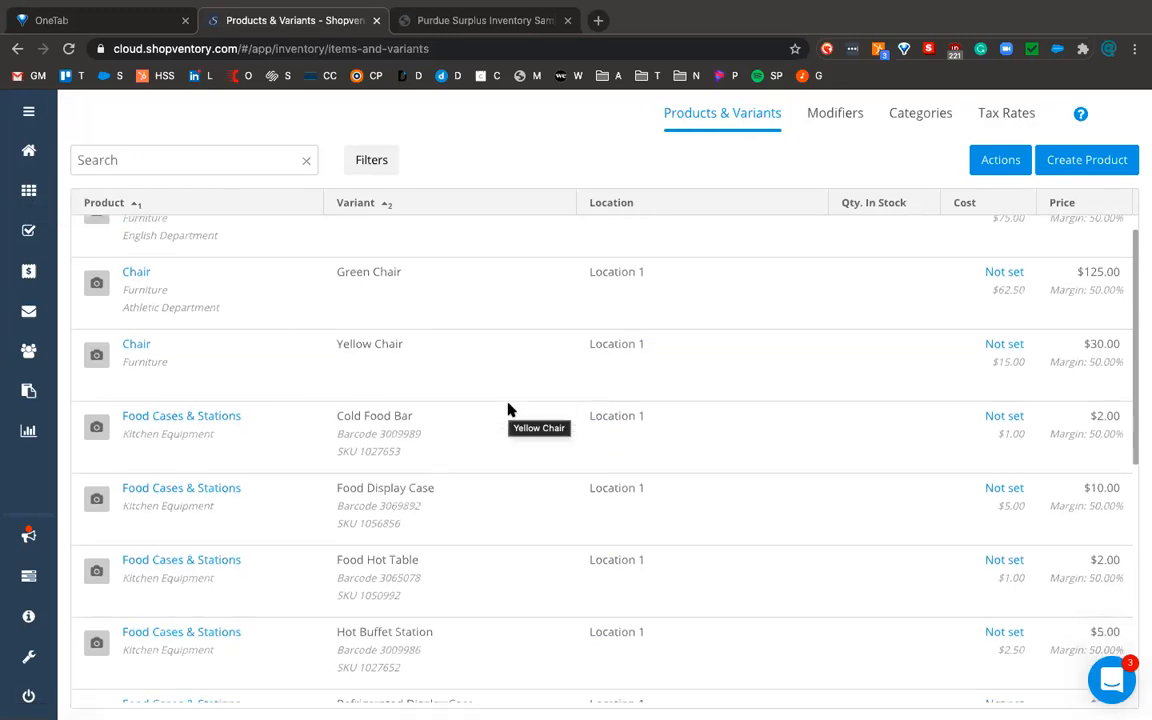
pyautogui.scroll(-5, 508, 410)
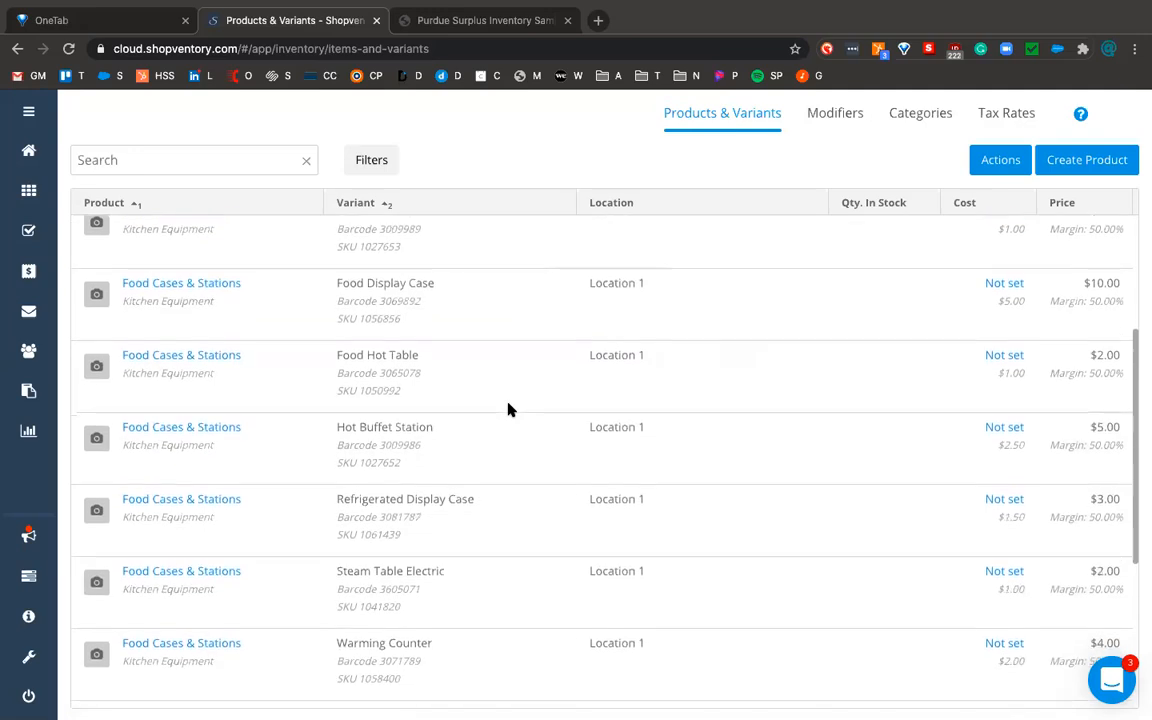
pyautogui.scroll(4, 508, 410)
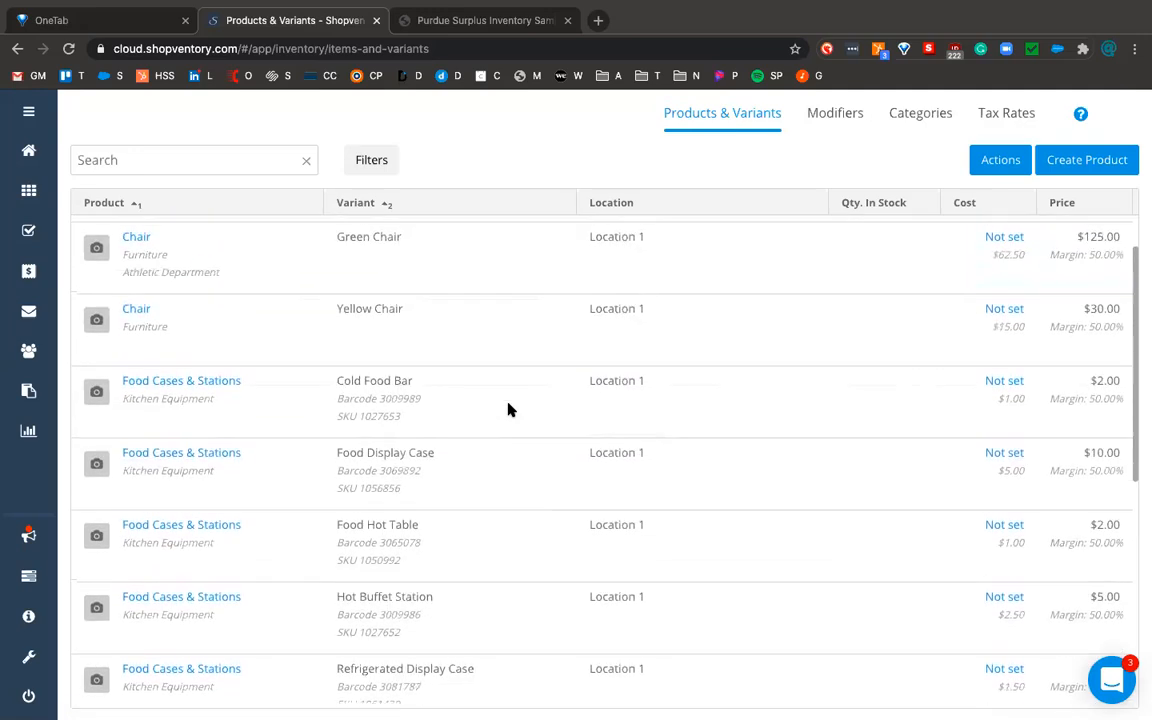
# Open a blank new-product form and review its name, description, categories, variants and locations sections.
pyautogui.click(1095, 164)
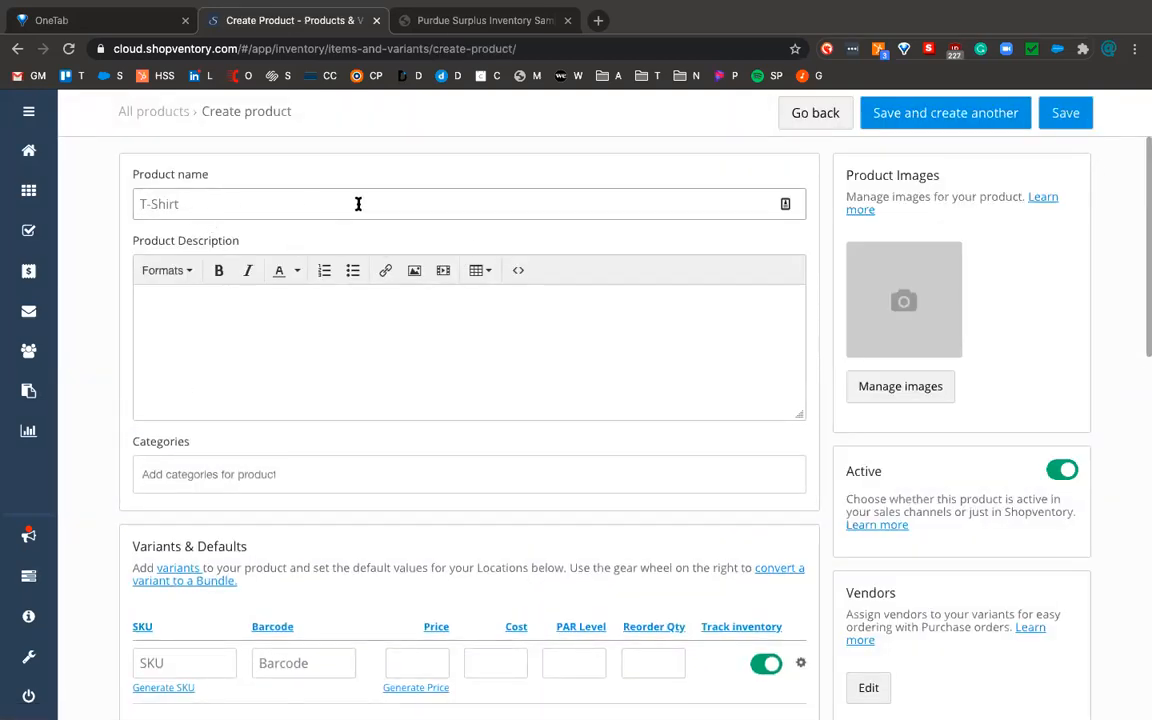
pyautogui.scroll(-1, 399, 412)
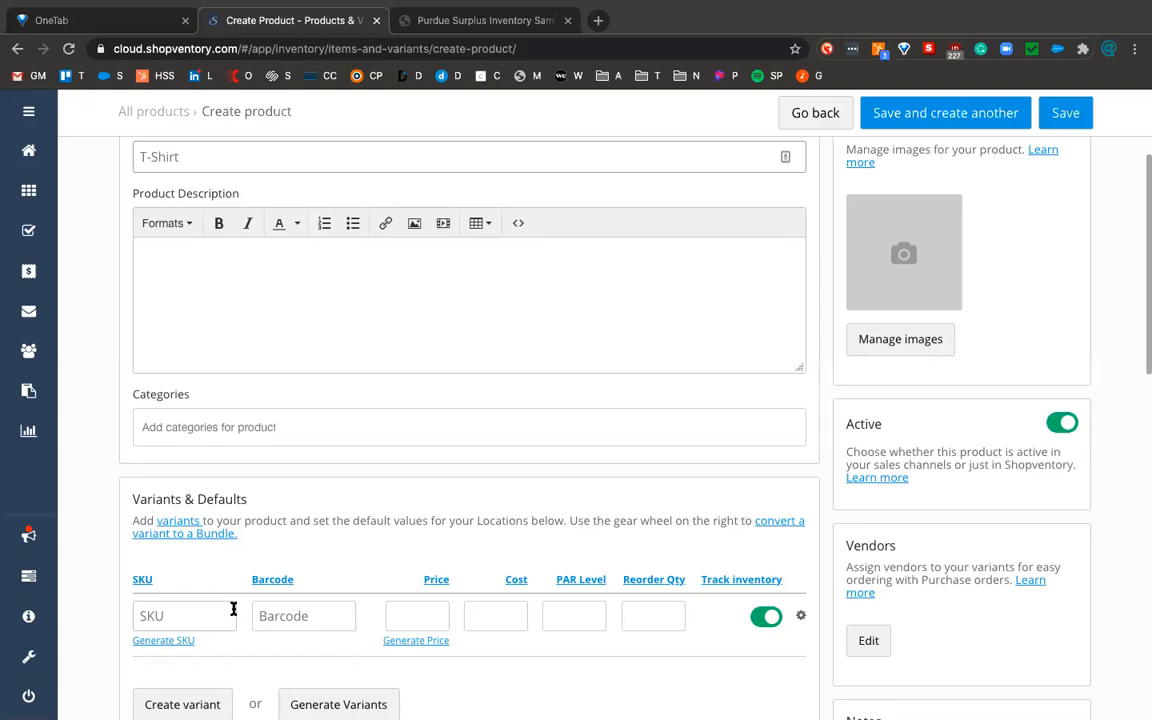
pyautogui.scroll(1, 227, 477)
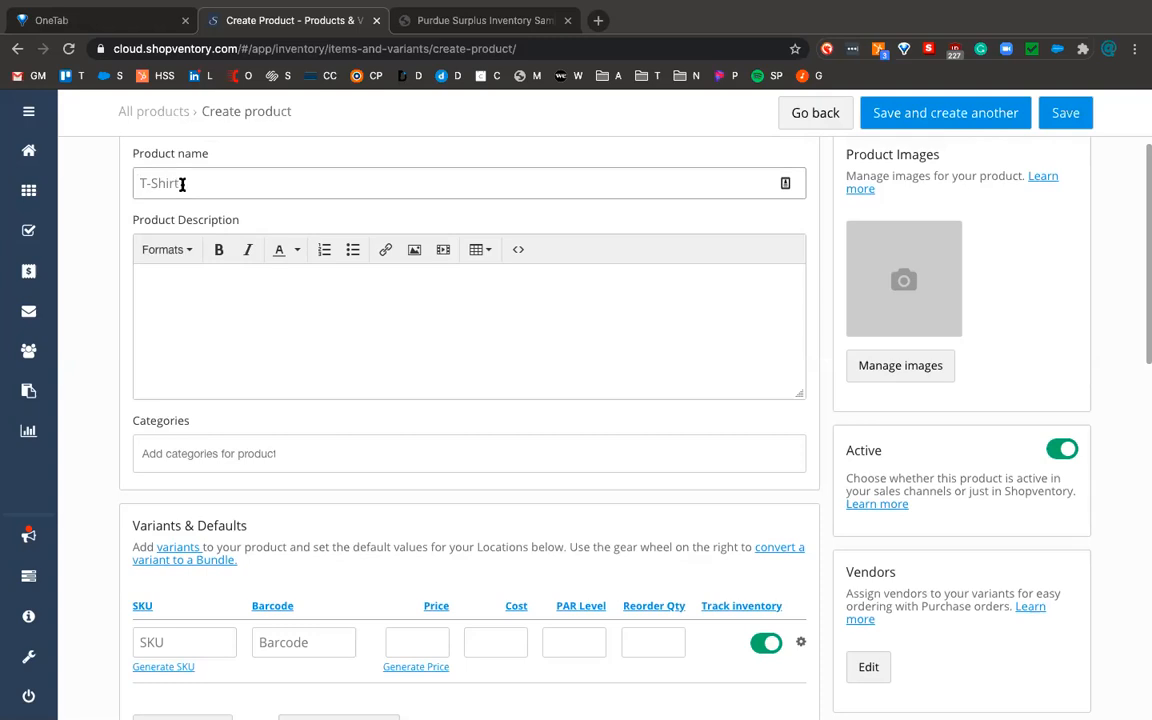
pyautogui.click(167, 298)
pyautogui.scroll(-3, 435, 532)
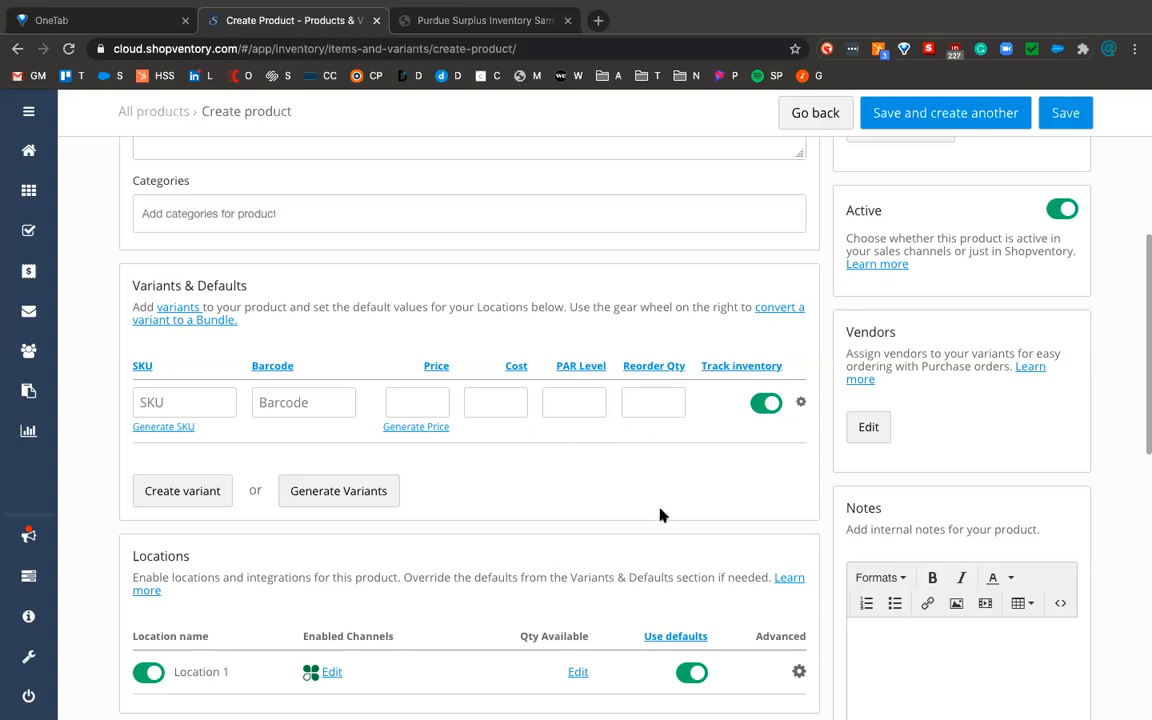
pyautogui.scroll(1, 660, 515)
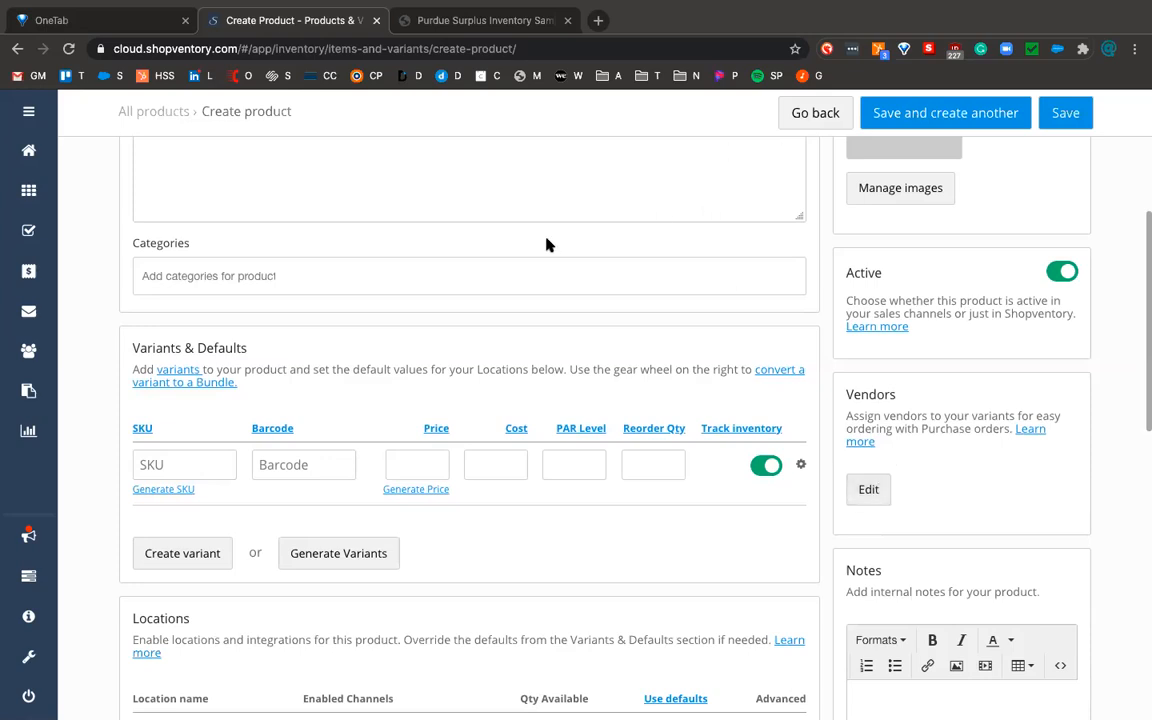
pyautogui.scroll(2, 545, 244)
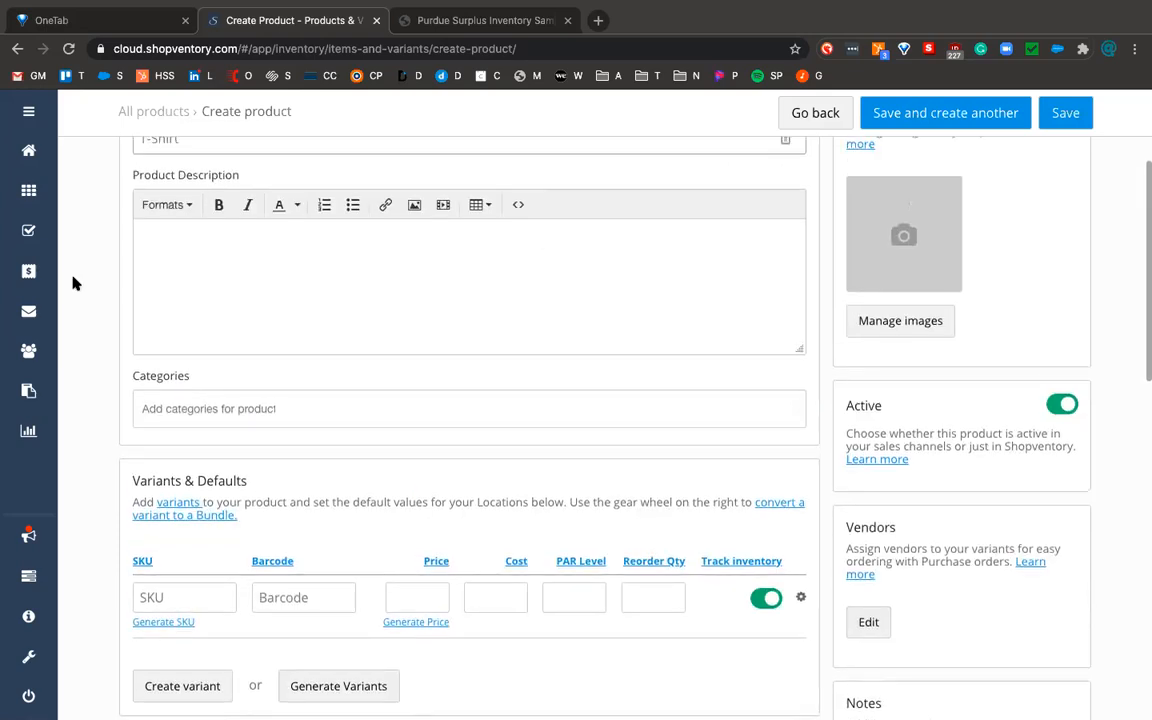
pyautogui.scroll(1, 75, 272)
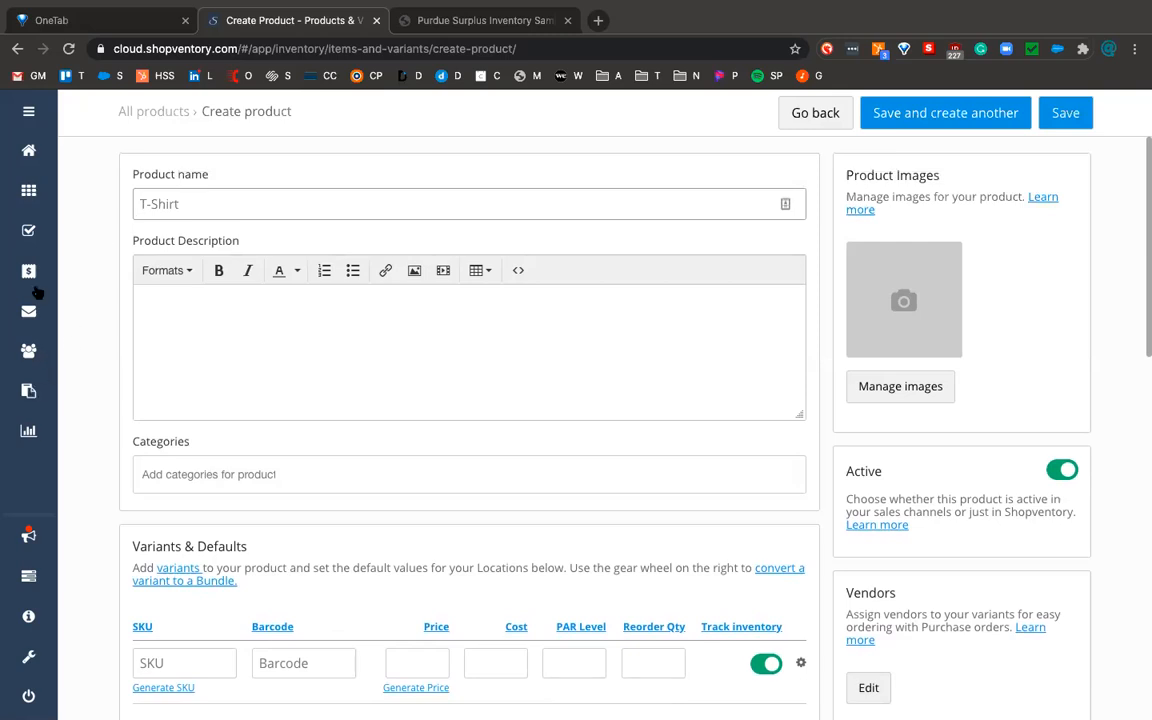
# Leave the new-product form unsaved and open the Food Cases & Stations product at its Variants & Defaults section.
pyautogui.click(28, 192)
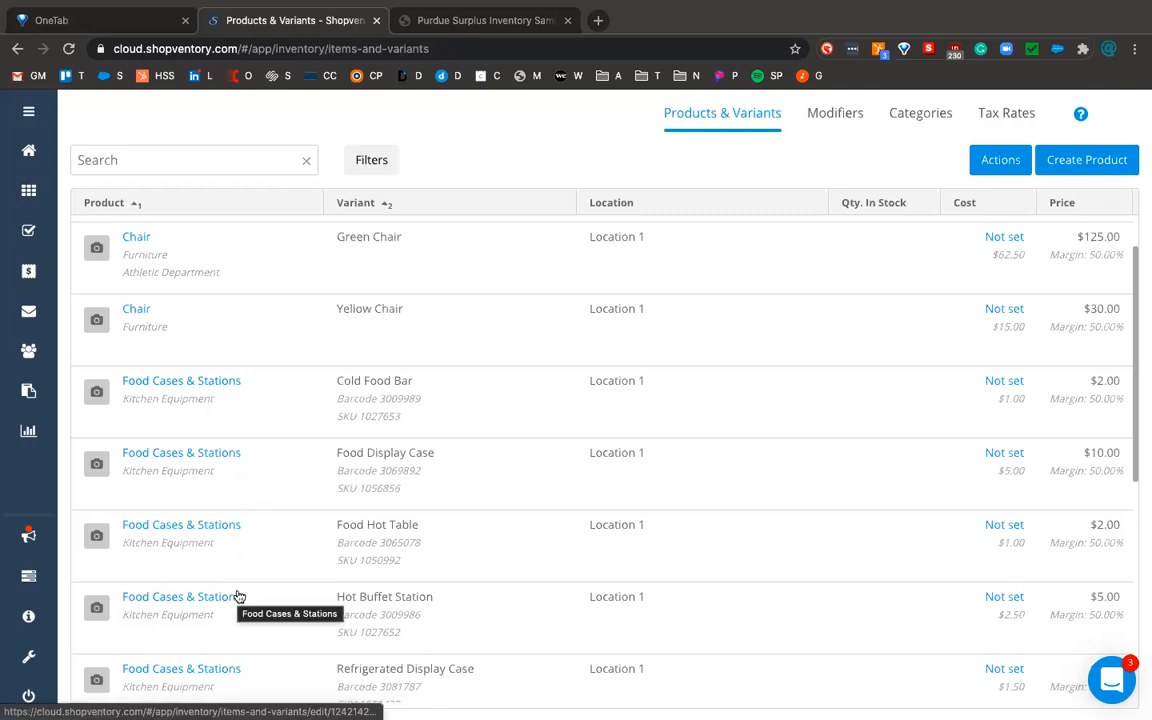
pyautogui.scroll(-1, 247, 562)
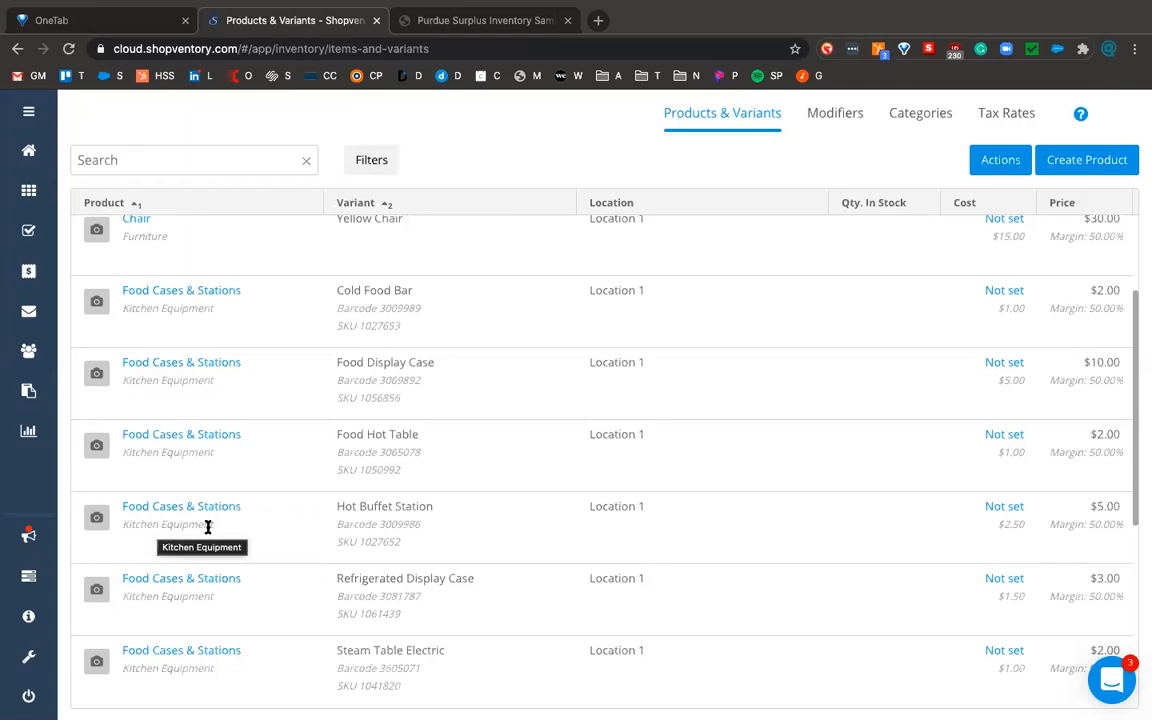
pyautogui.click(208, 292)
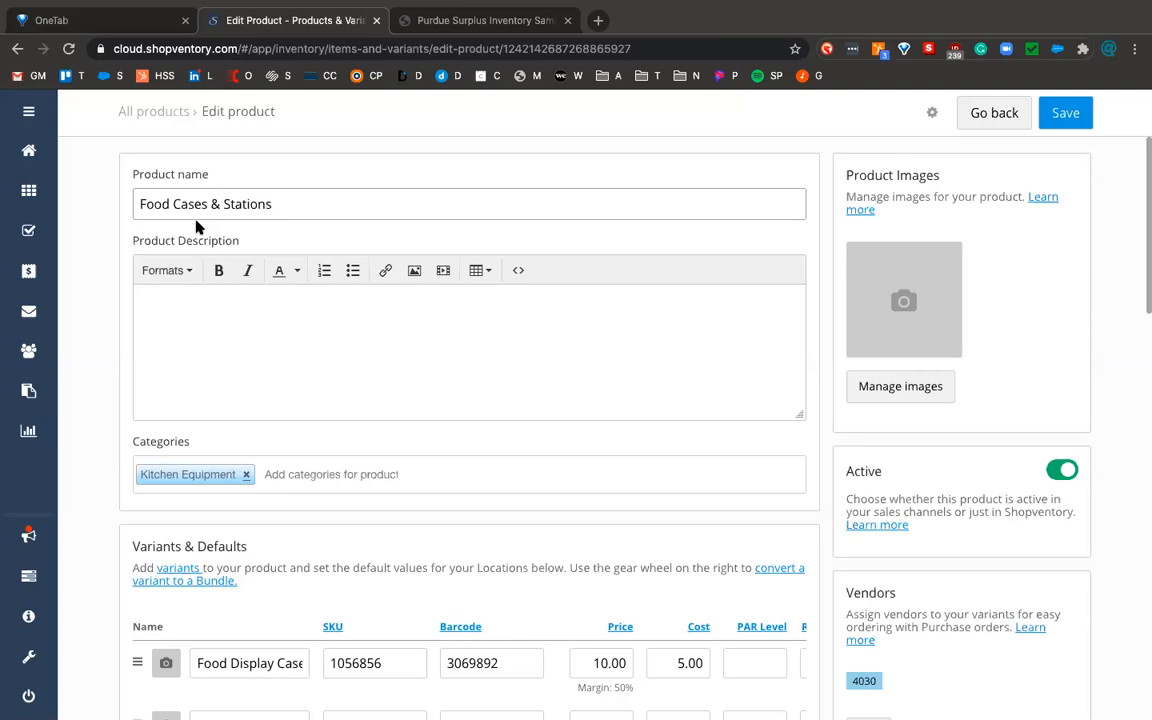
pyautogui.scroll(-2, 348, 205)
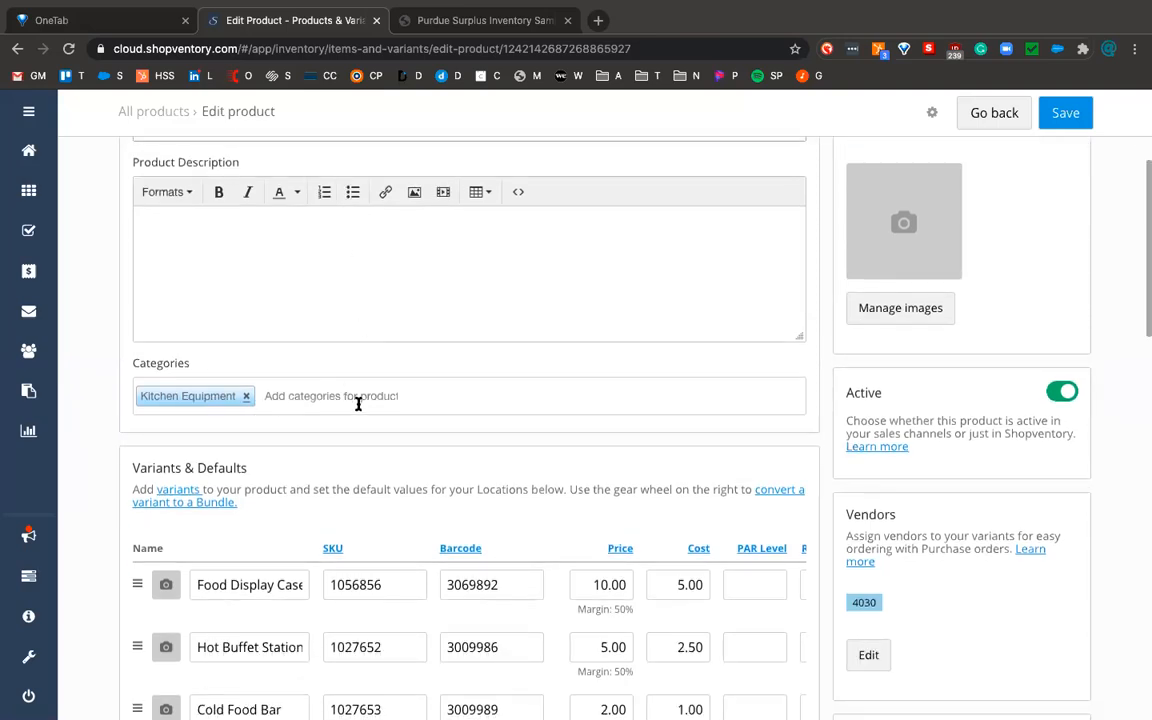
pyautogui.scroll(-3, 358, 403)
pyautogui.scroll(-4, 358, 403)
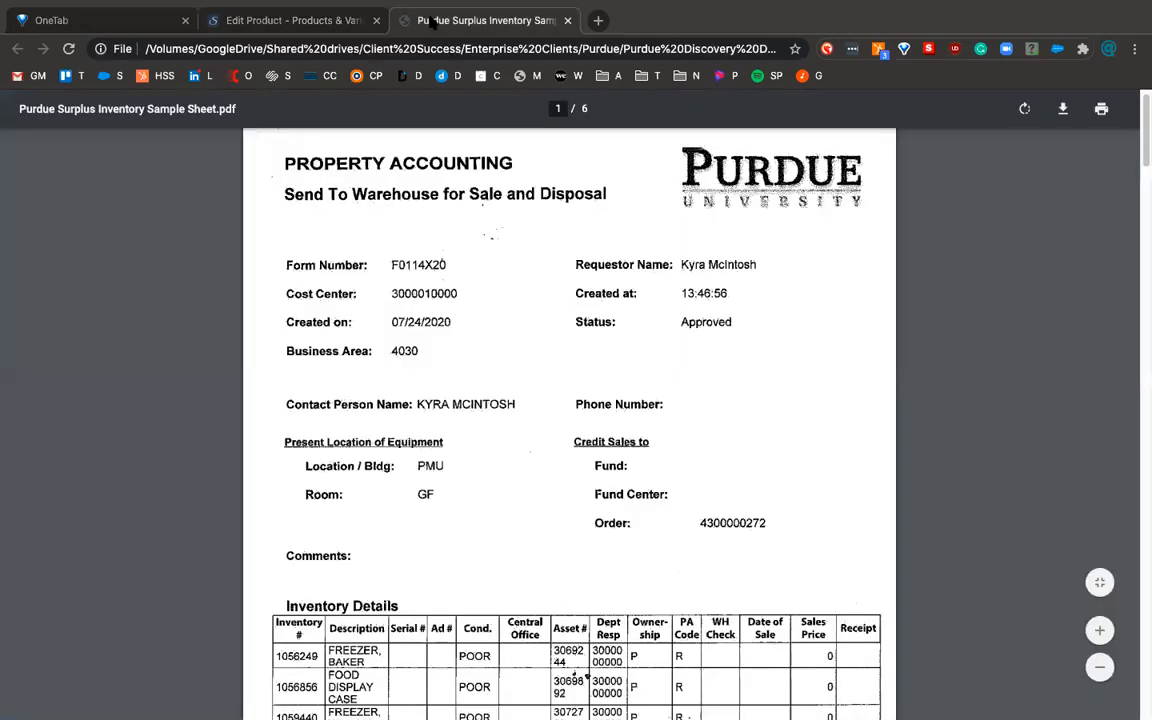
# Compare the variants' names, SKUs and barcodes with the Description, Inventory # and Asset # columns on the Purdue surplus sheet.
pyautogui.click(395, 20)
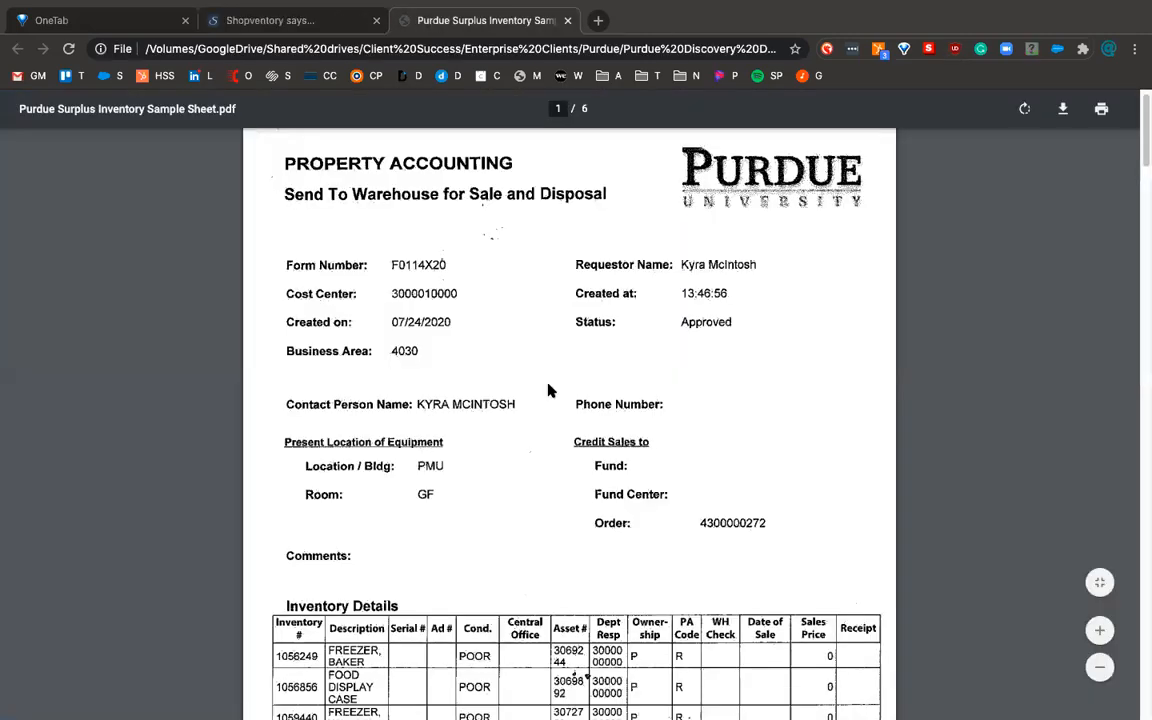
pyautogui.scroll(-5, 549, 390)
pyautogui.scroll(-1, 549, 390)
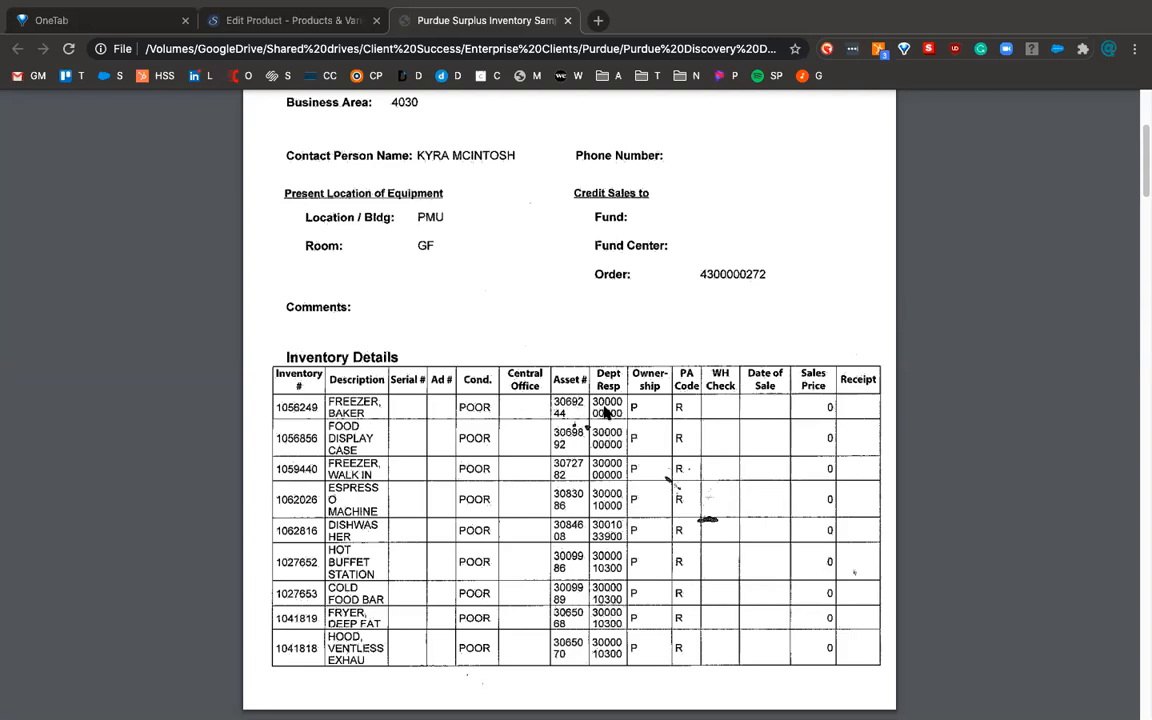
pyautogui.click(290, 20)
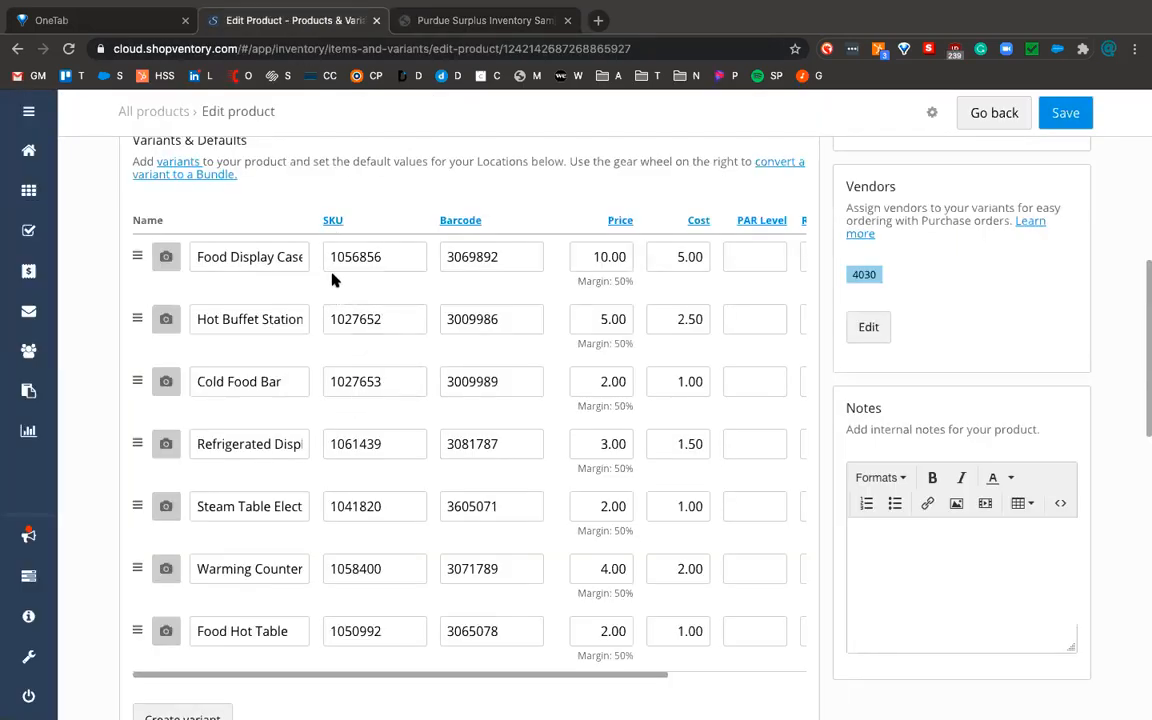
pyautogui.click(437, 20)
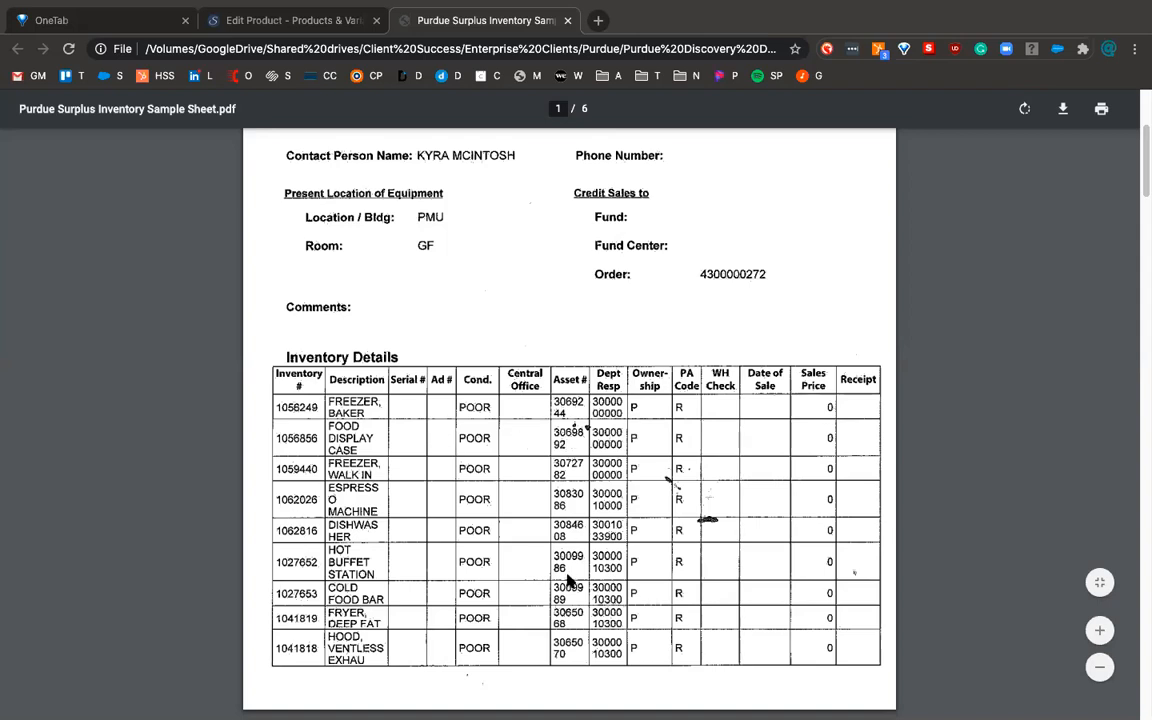
pyautogui.click(310, 24)
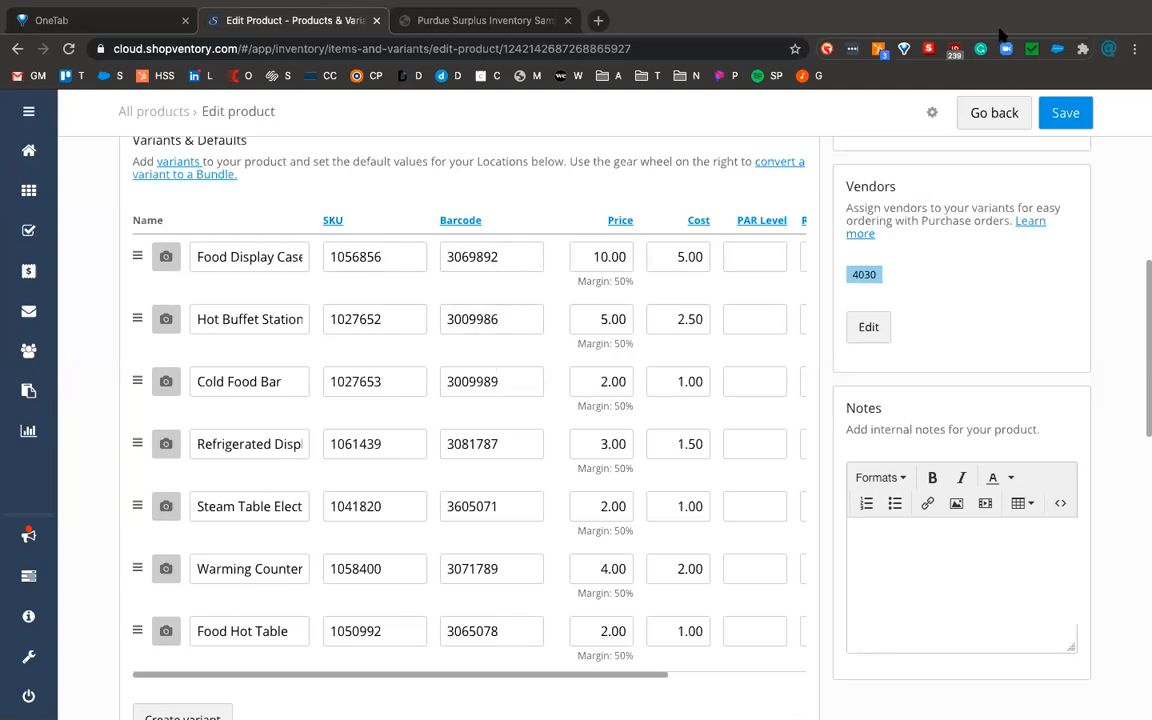
pyautogui.hotkey('ctrl', 'Tab')
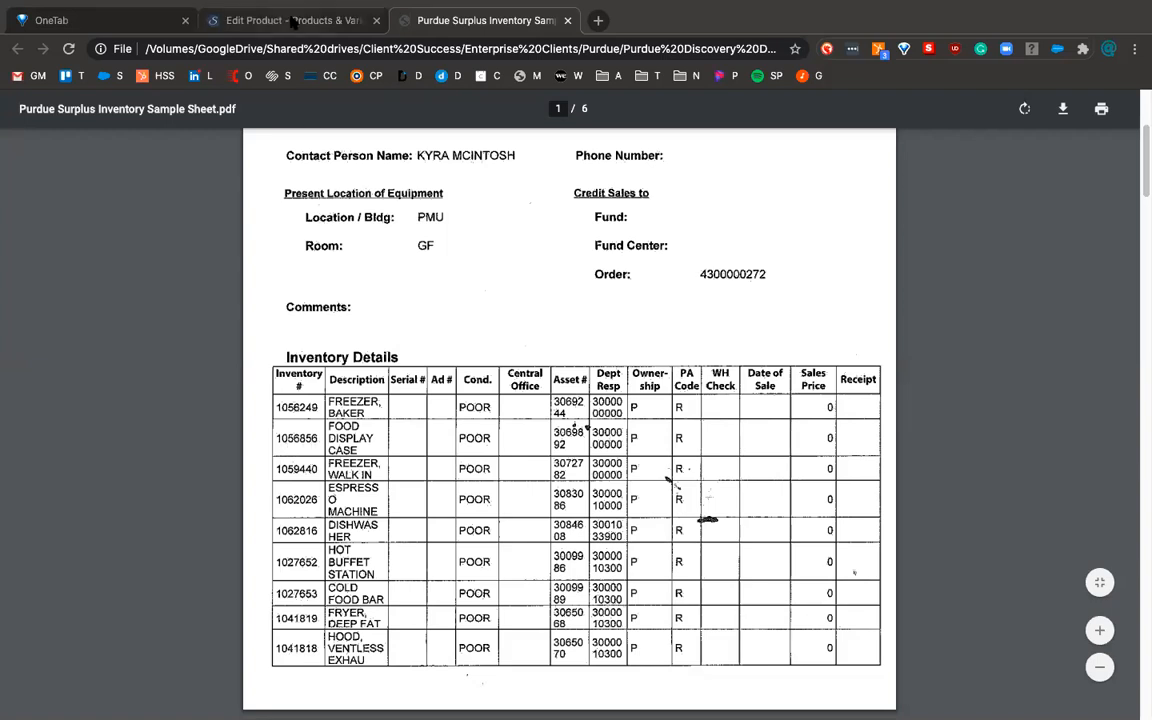
pyautogui.click(294, 22)
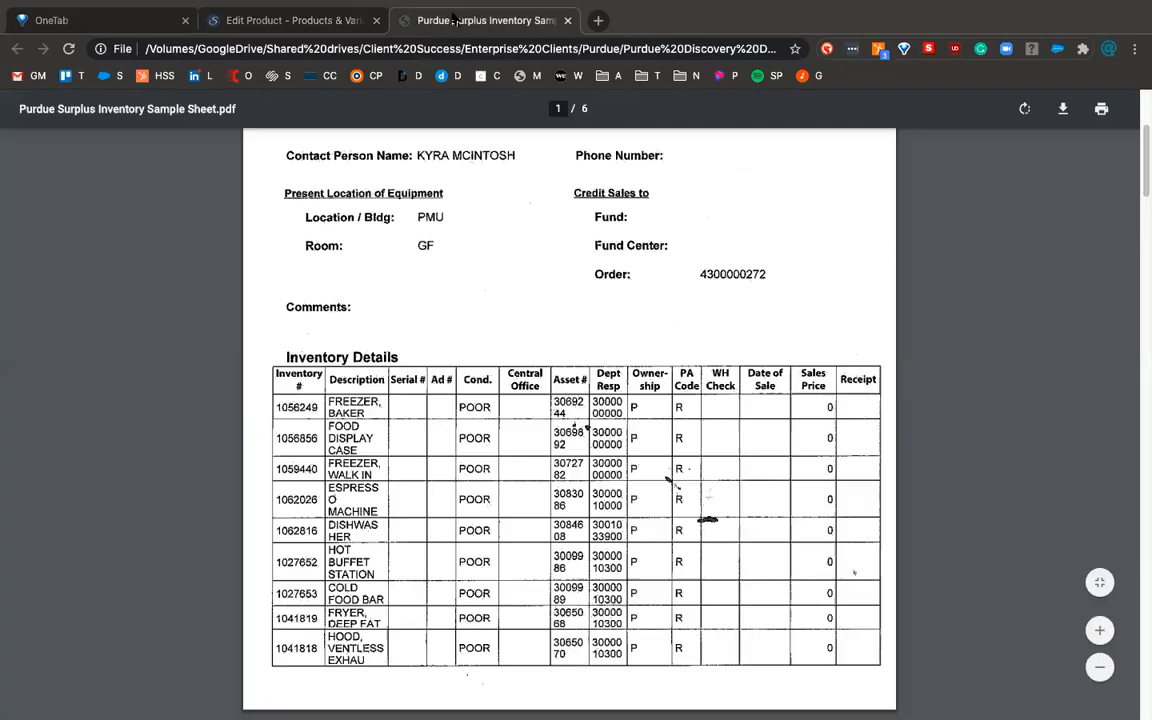
pyautogui.click(440, 20)
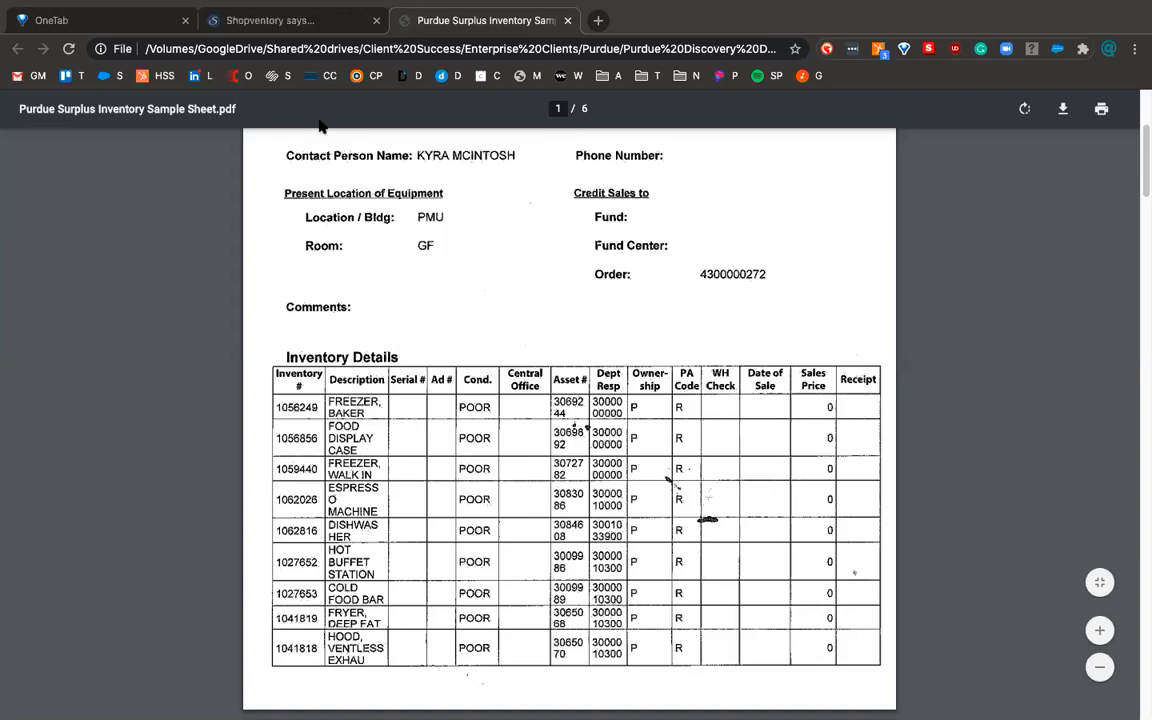
pyautogui.click(297, 22)
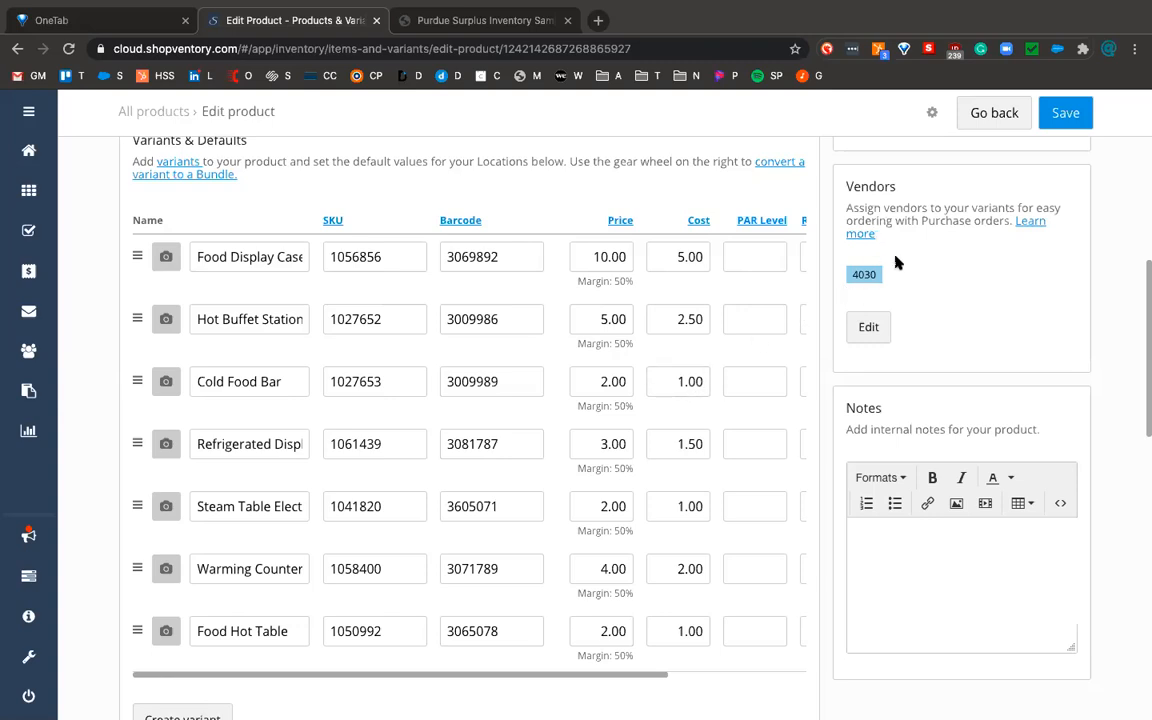
# Edit the product's vendors and assign vendor 4030 to the Hot Buffet Station, Cold Food Bar and Refrigerated Display Case variants.
pyautogui.click(868, 330)
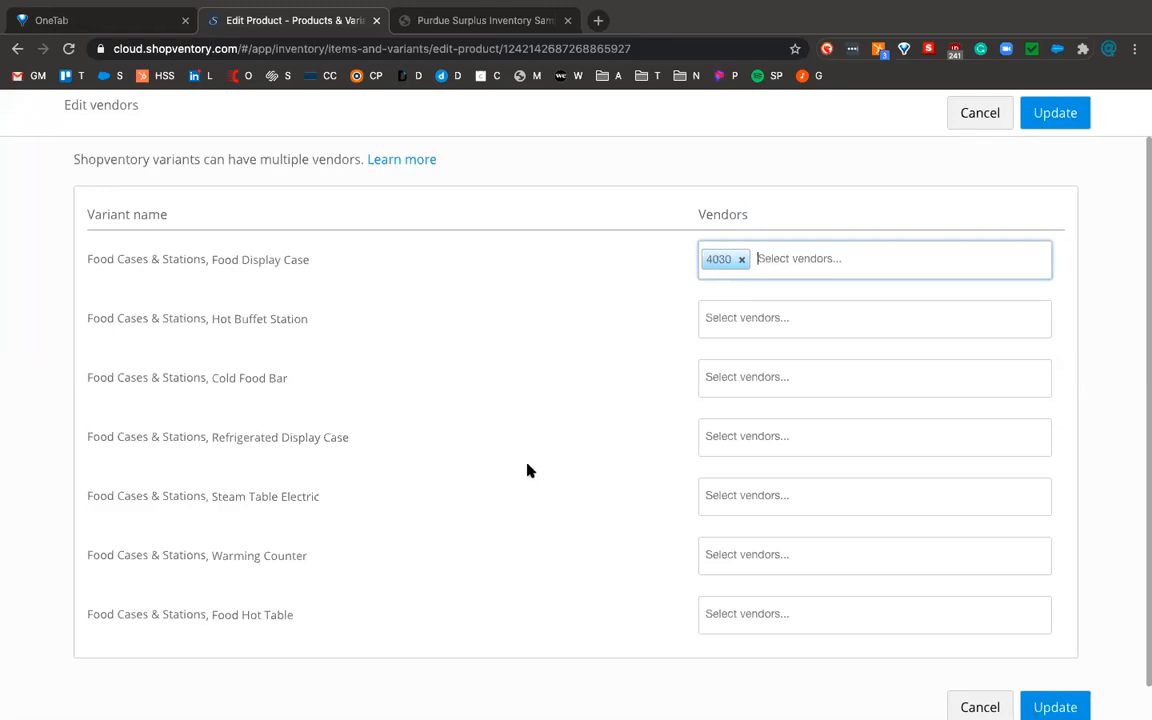
pyautogui.click(762, 319)
pyautogui.write('4030')
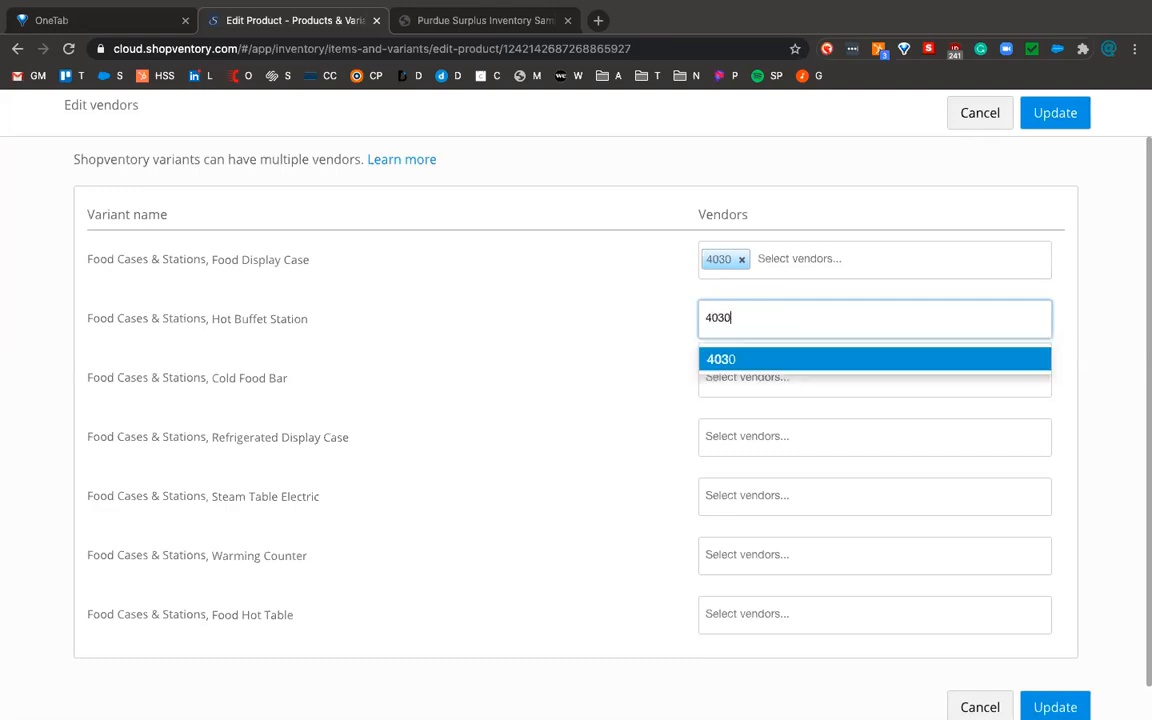
pyautogui.click(753, 360)
pyautogui.click(731, 378)
pyautogui.write('4030')
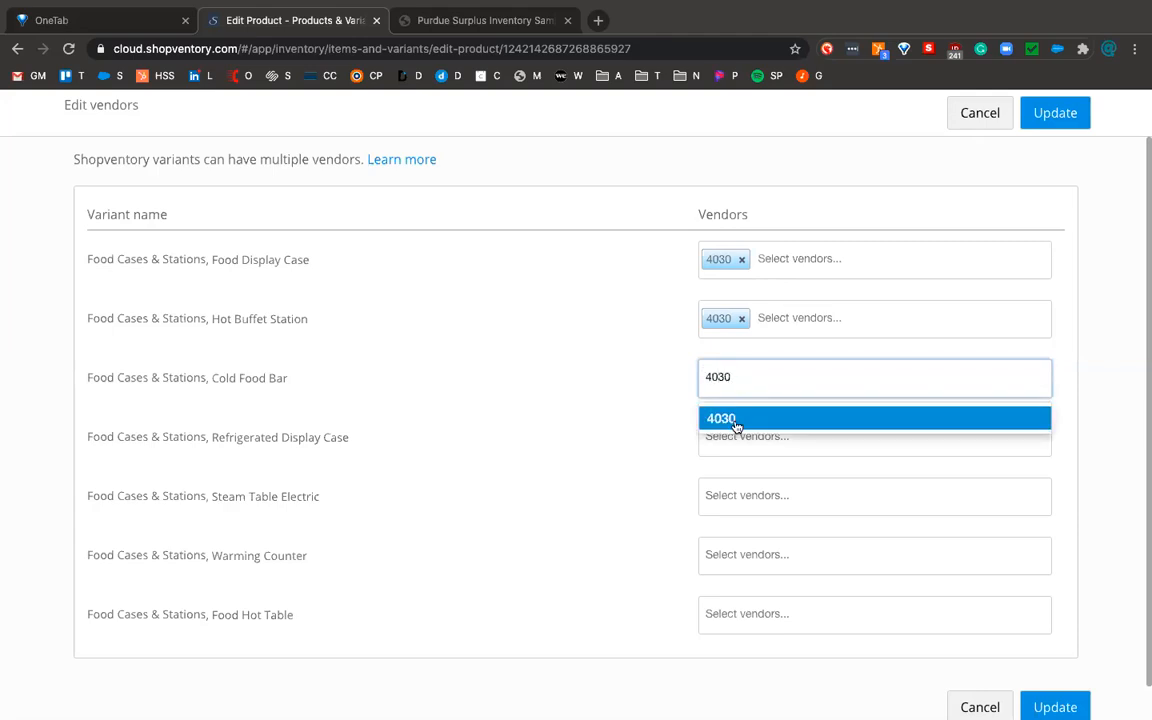
pyautogui.click(734, 421)
pyautogui.click(731, 433)
pyautogui.write('4030')
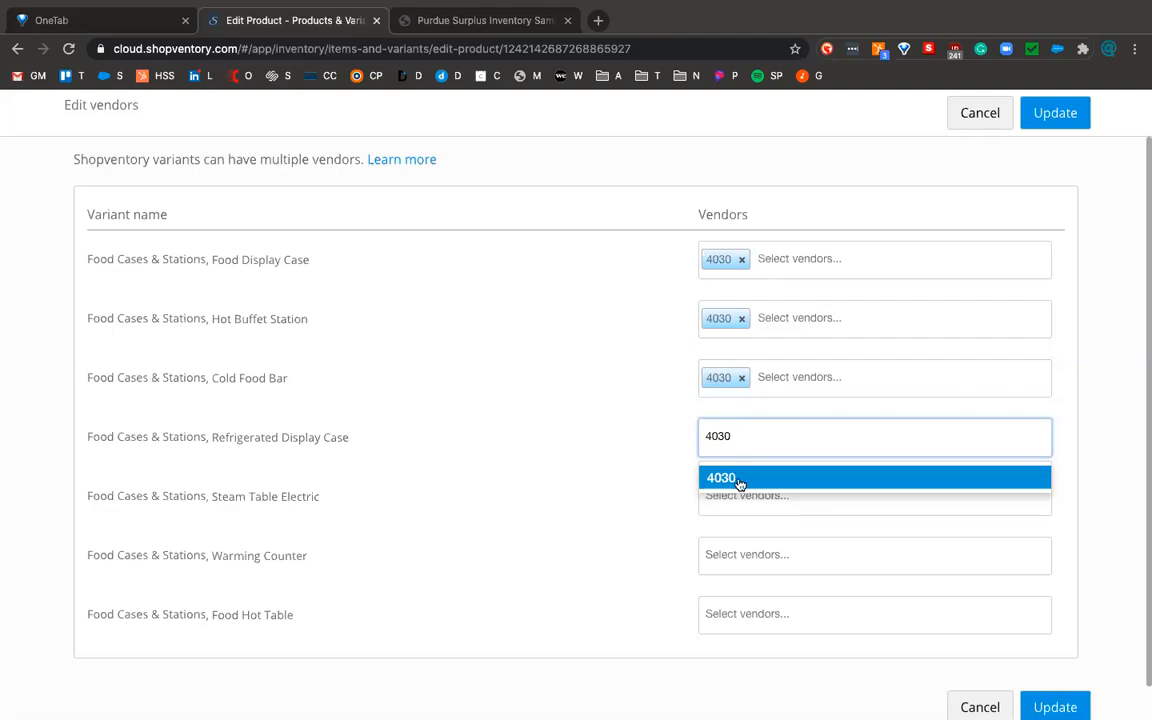
pyautogui.click(725, 476)
# Check the Business Area on the Purdue surplus sheet against the vendor assigned to the variants.
pyautogui.hotkey('ctrl', 'Tab')
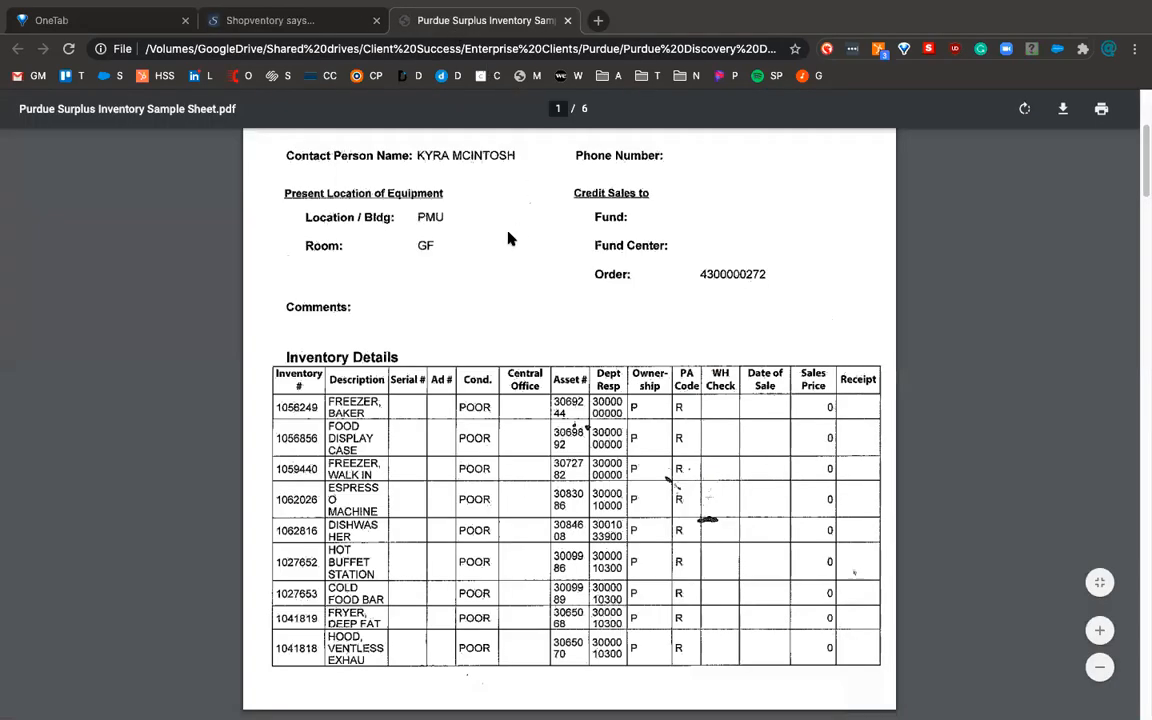
pyautogui.scroll(3, 506, 238)
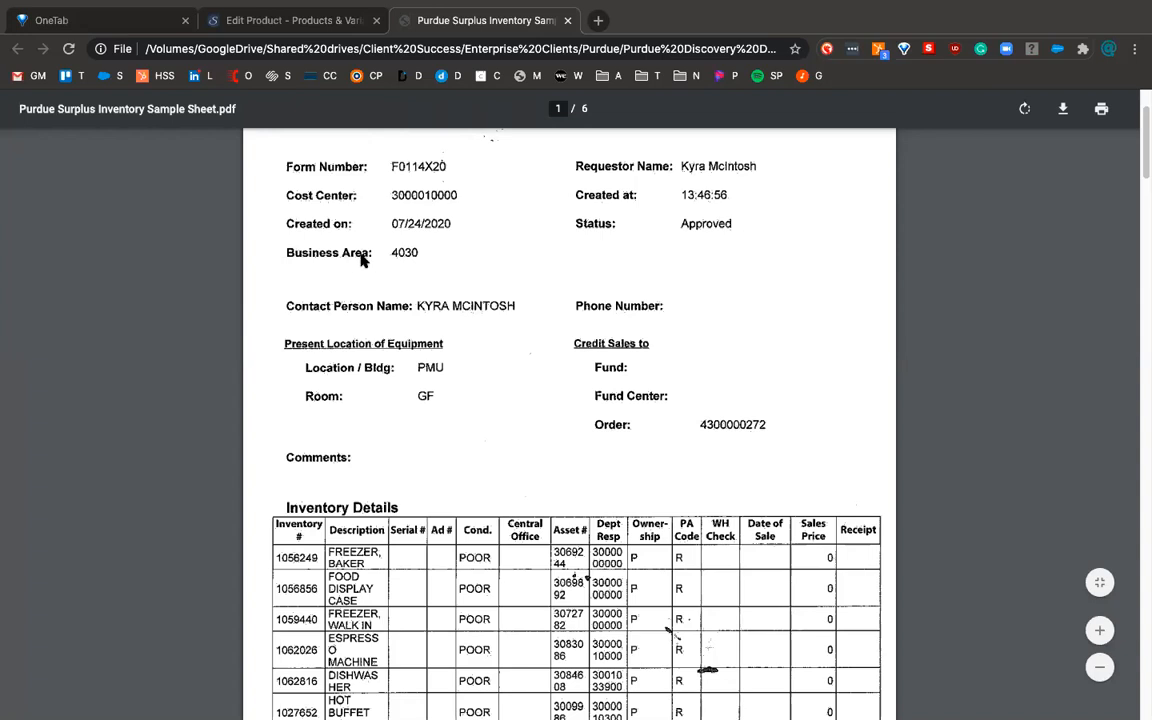
pyautogui.scroll(2, 455, 272)
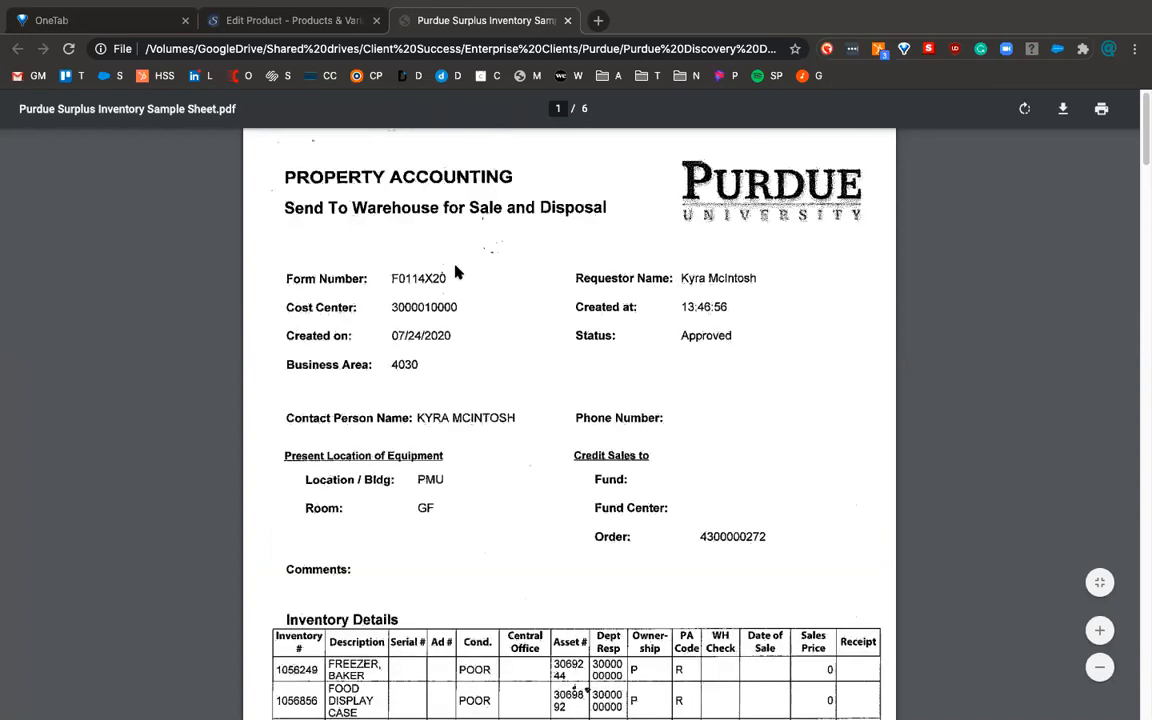
pyautogui.hotkey('ctrl', 'shift', 'Tab')
# Assign vendor 4030 to the Steam Table Electric, Warming Counter and Food Hot Table variants.
pyautogui.click(745, 494)
pyautogui.write('4030')
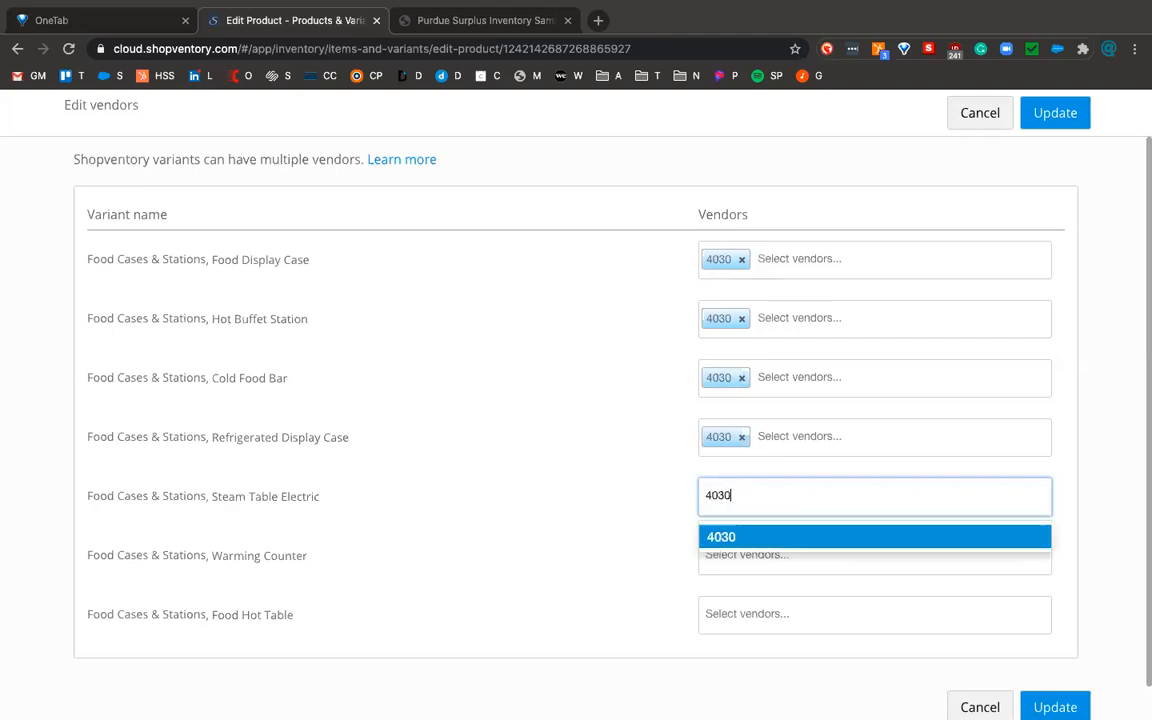
pyautogui.click(732, 543)
pyautogui.click(727, 555)
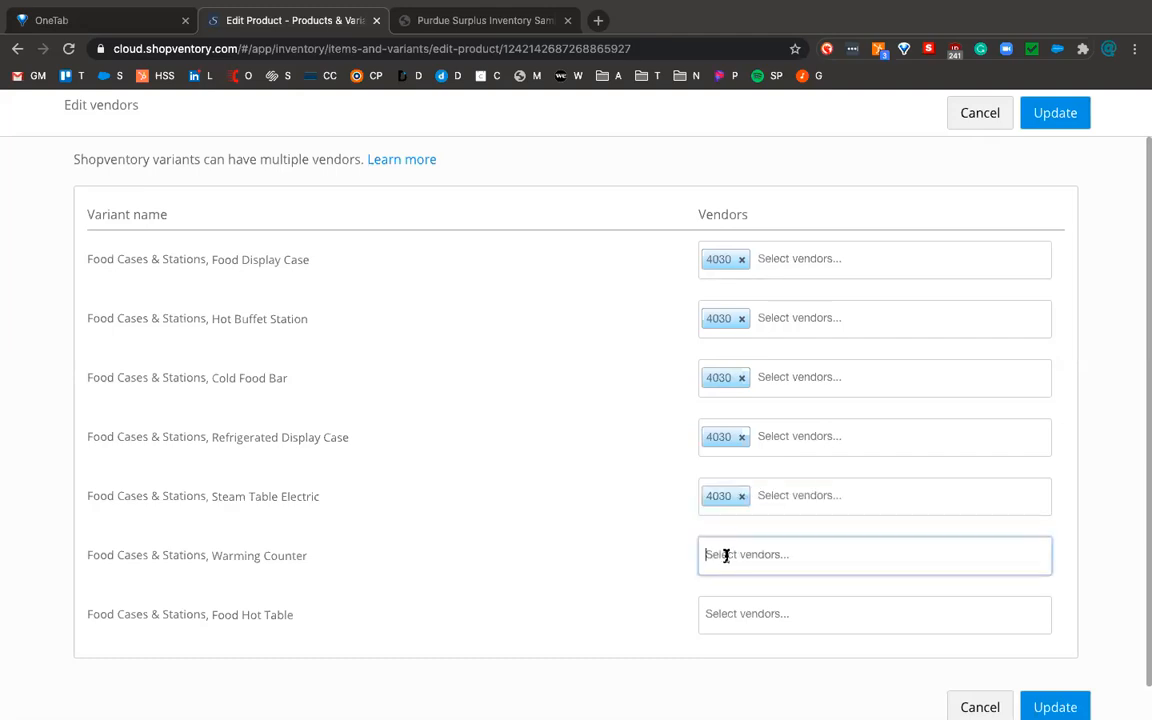
pyautogui.write('4030')
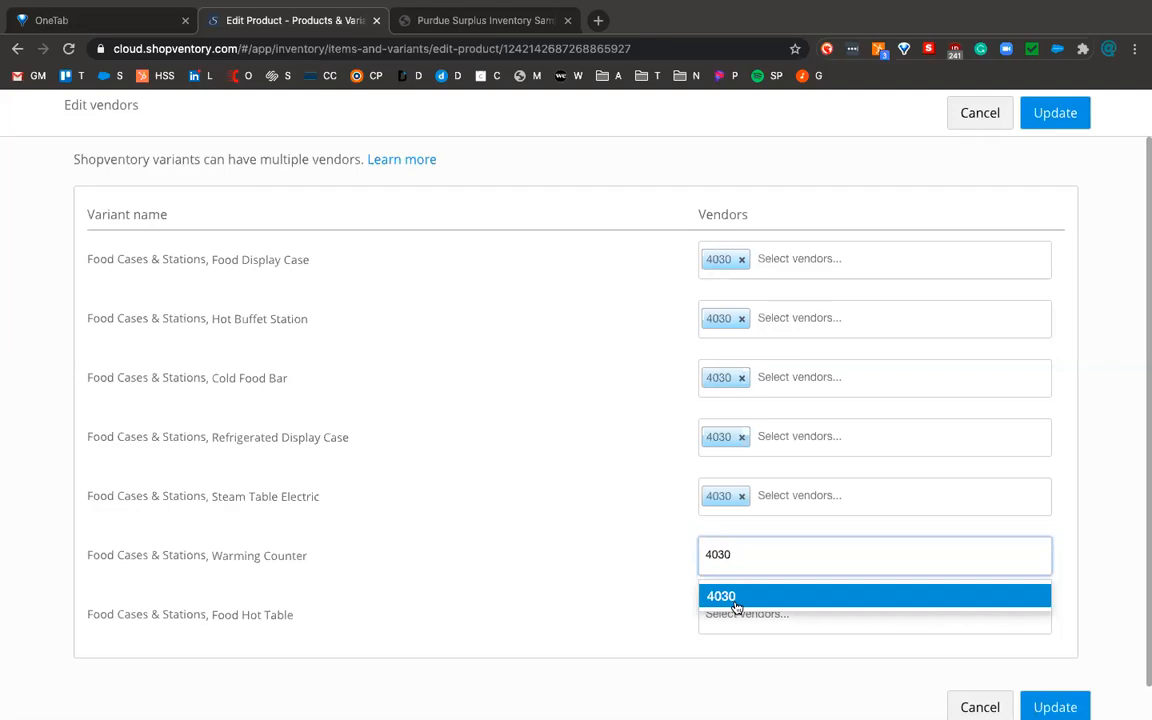
pyautogui.click(736, 600)
pyautogui.click(733, 614)
pyautogui.write('40')
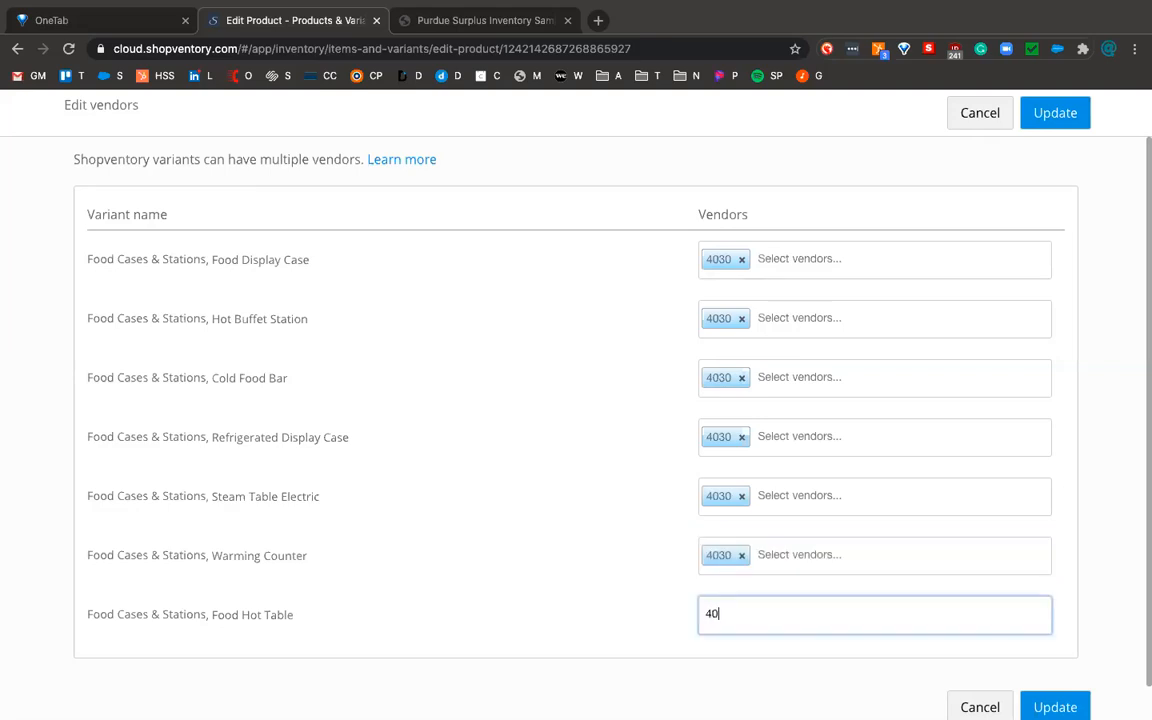
pyautogui.write('30')
pyautogui.click(727, 655)
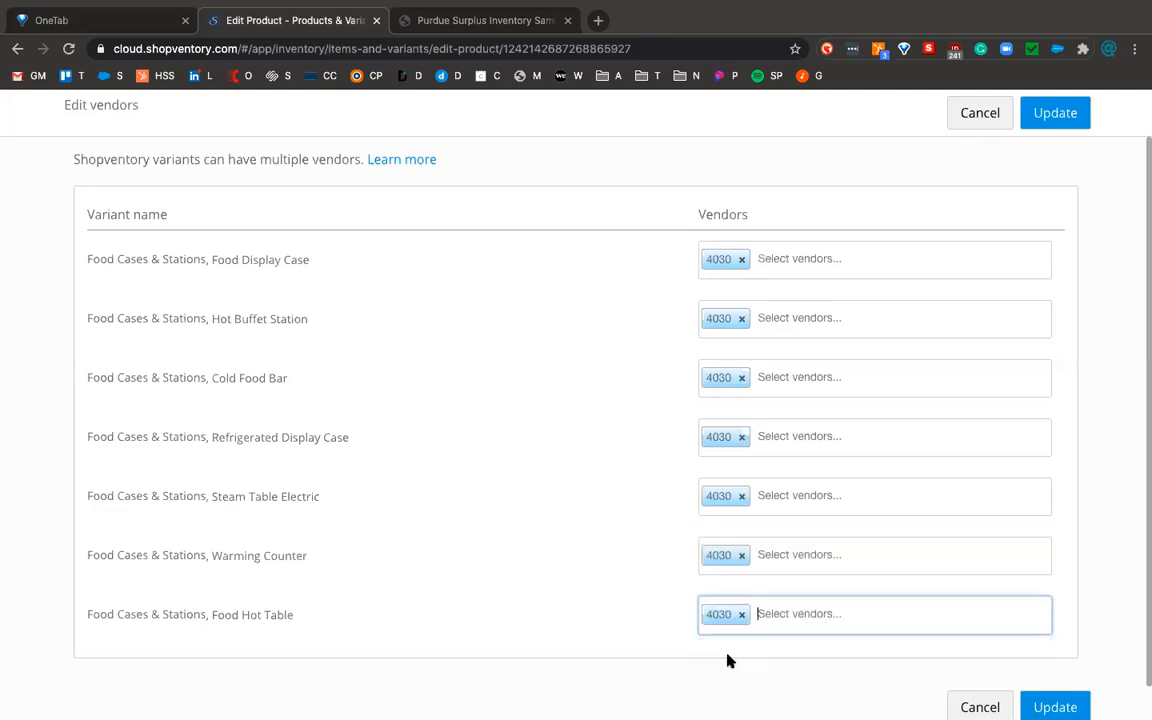
# Apply the vendor assignments and save the Food Cases & Stations product.
pyautogui.scroll(-1, 597, 560)
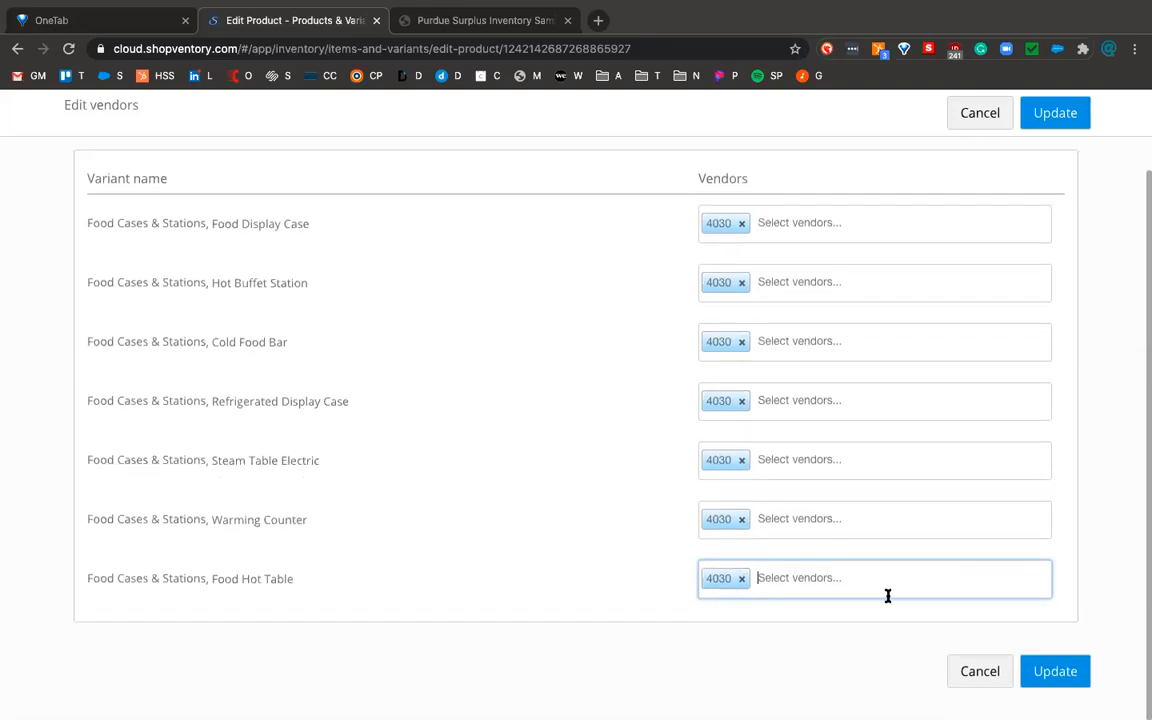
pyautogui.click(1056, 674)
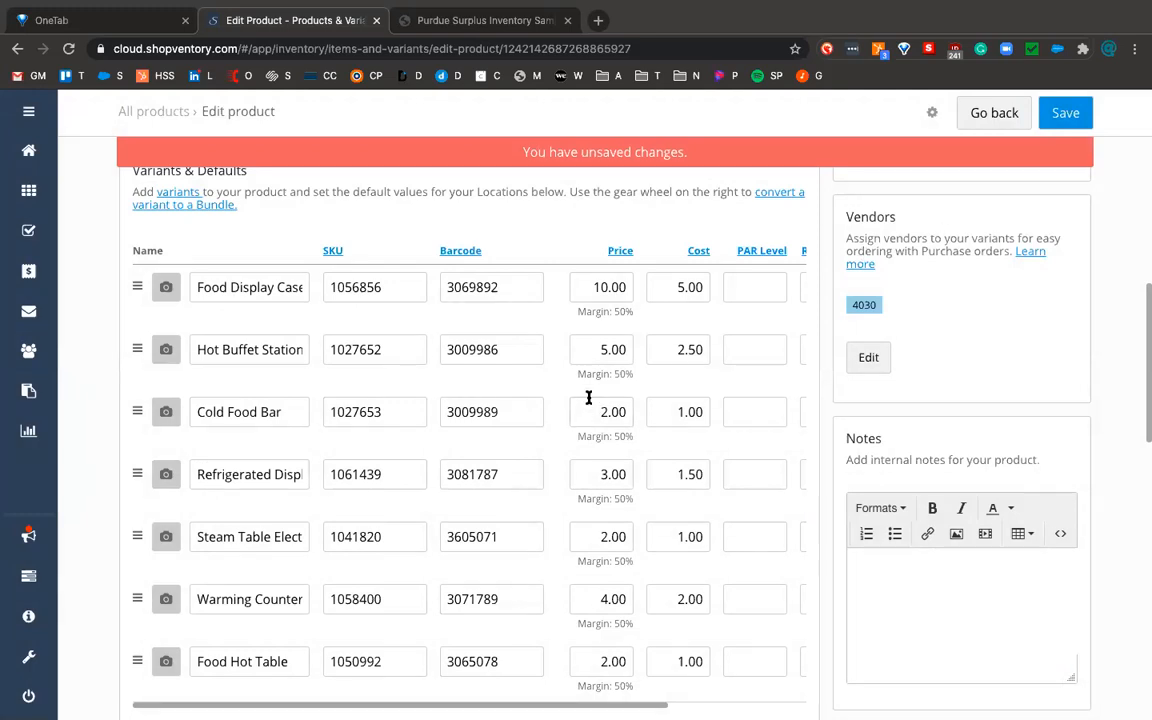
pyautogui.click(1067, 115)
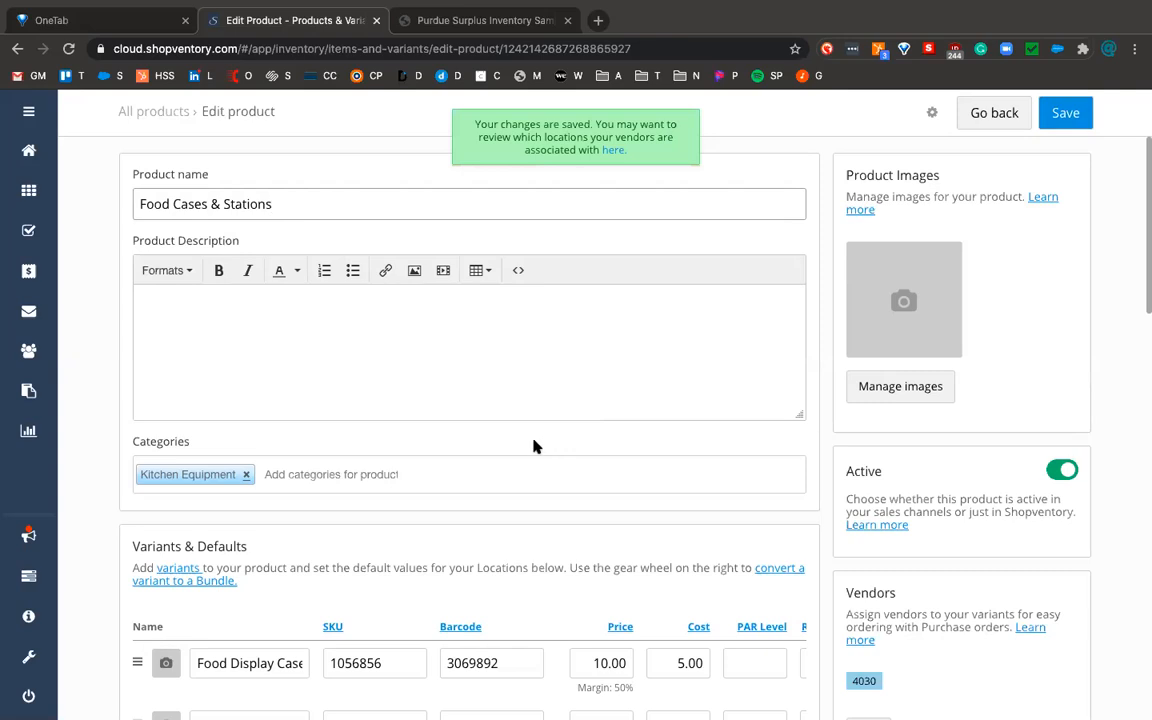
pyautogui.scroll(-2, 534, 441)
pyautogui.scroll(-1, 534, 446)
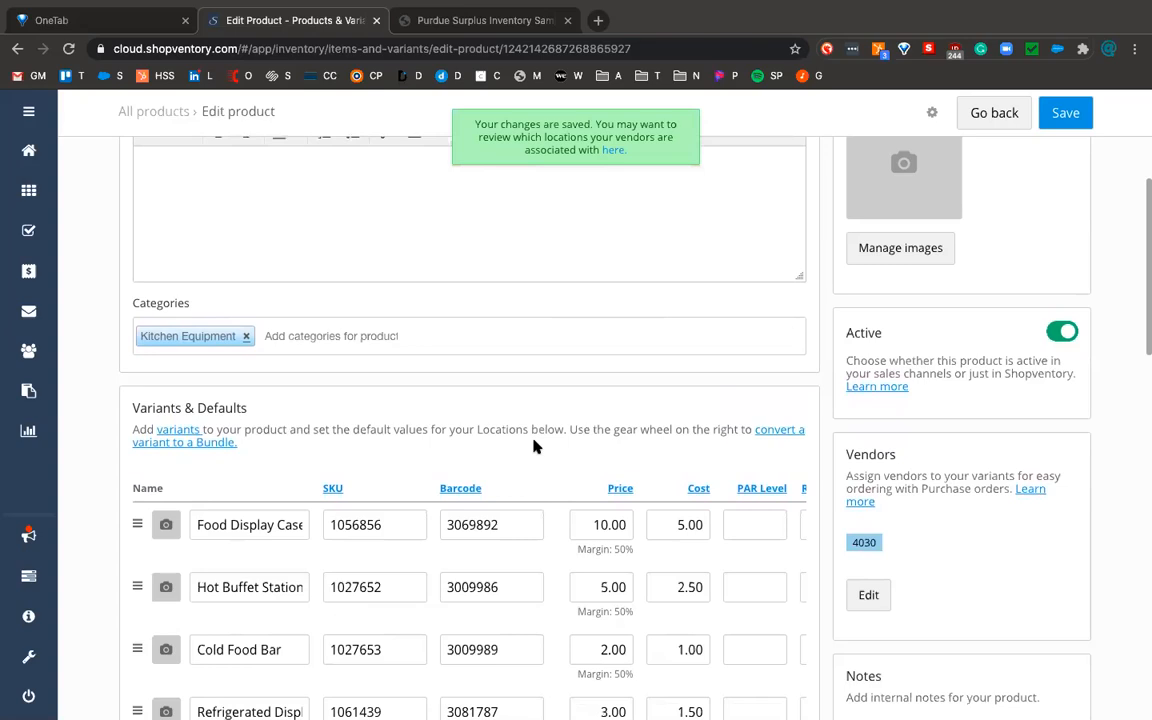
pyautogui.scroll(3, 534, 446)
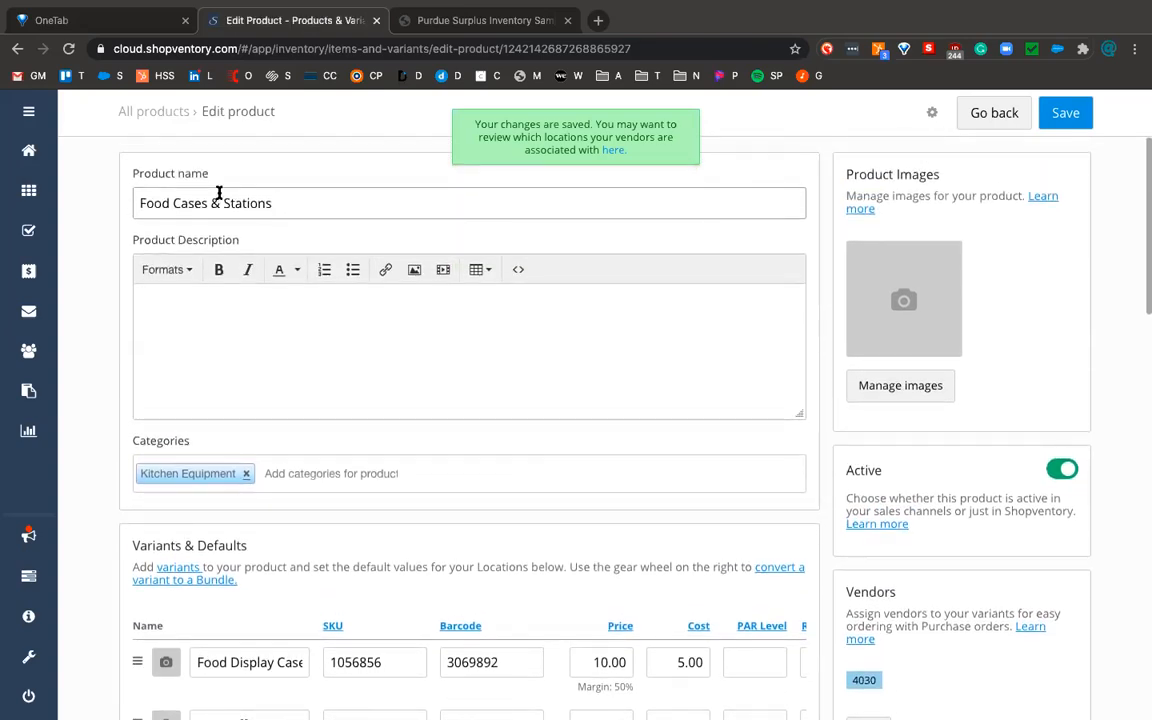
# Open the products list and review the categories, vendors, SKUs and barcodes of the Chair and Food Cases & Stations variants.
pyautogui.click(29, 190)
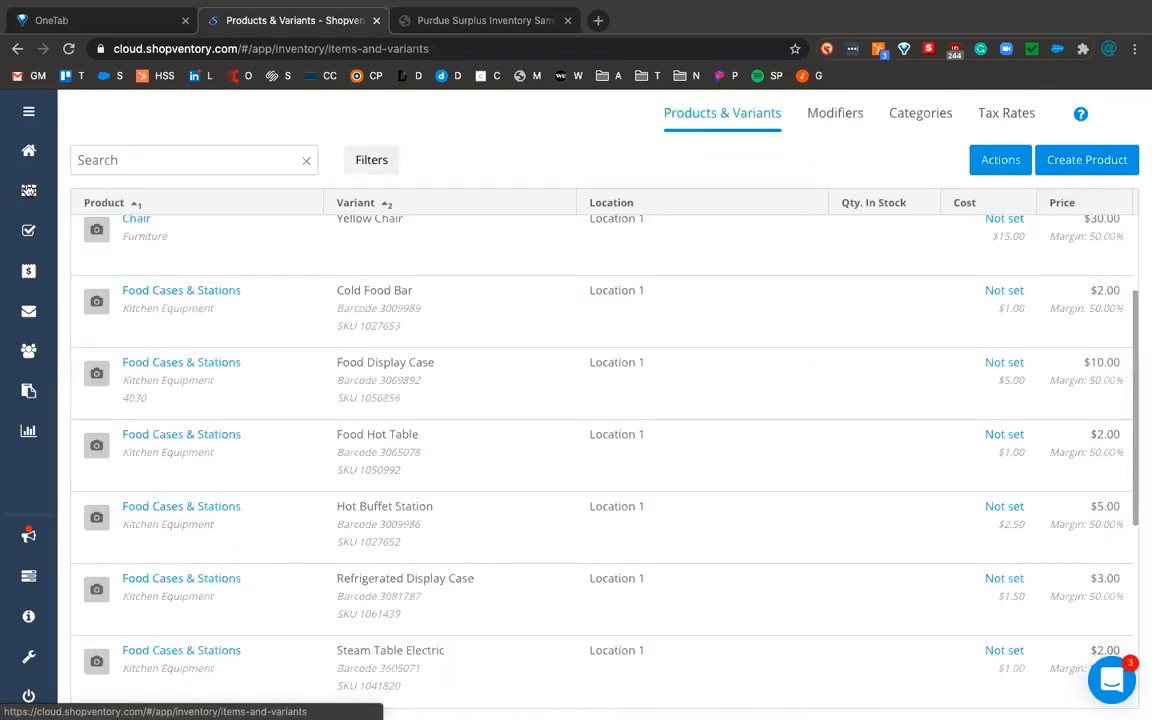
pyautogui.scroll(3, 307, 280)
pyautogui.scroll(1, 307, 280)
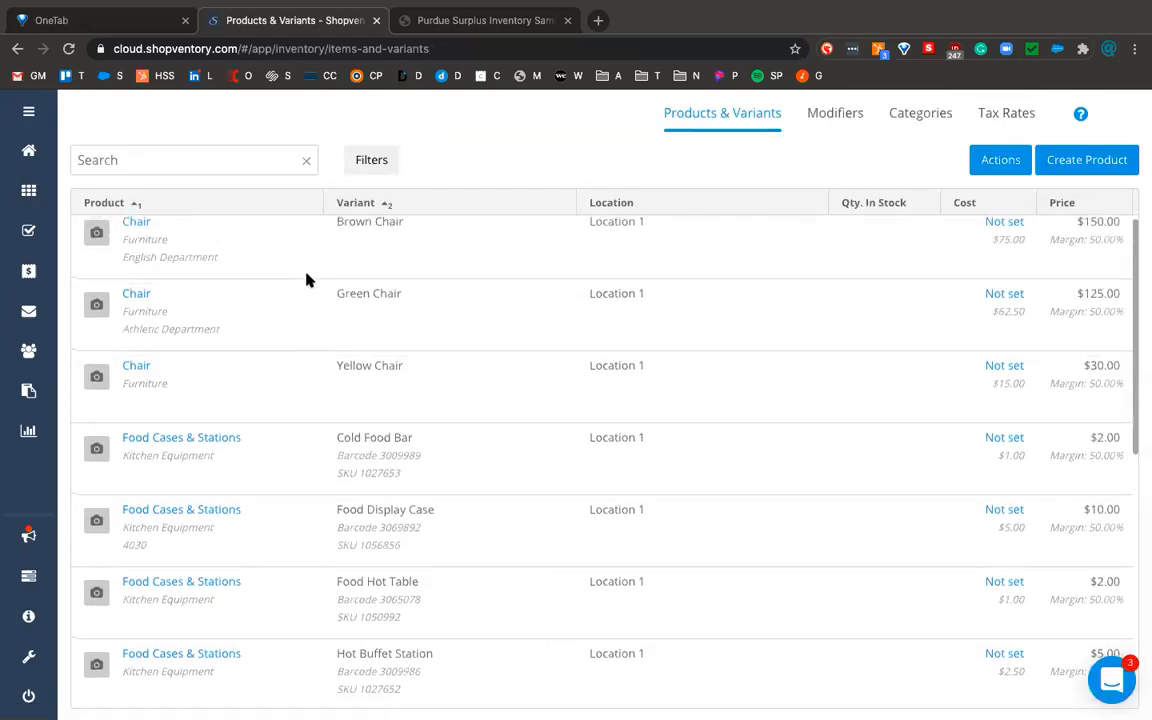
pyautogui.scroll(-3, 244, 438)
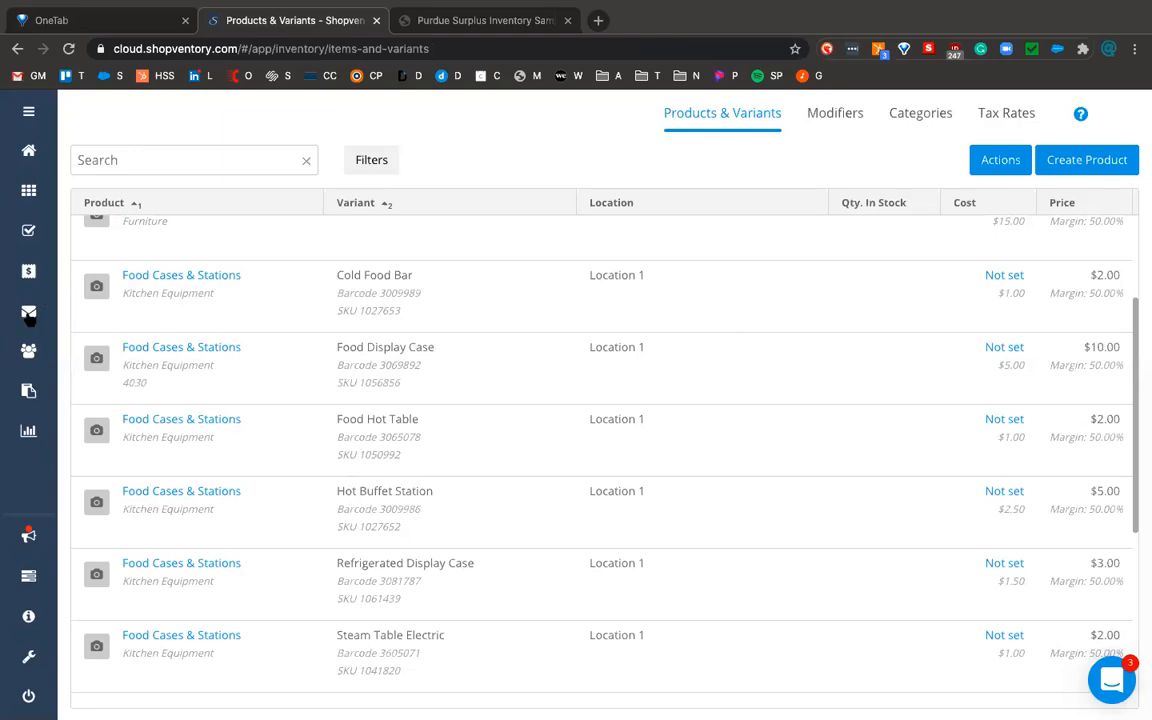
# Start a new external purchase order and examine its vendor choices, location fields, product table and vendor message area.
pyautogui.click(28, 393)
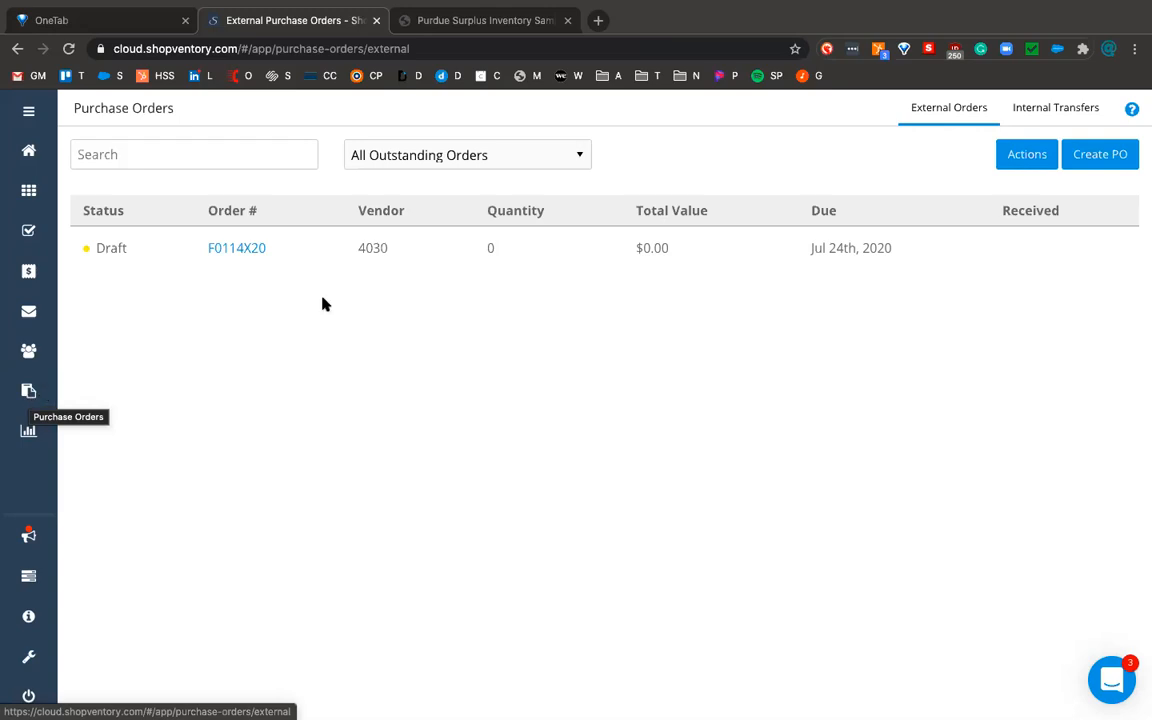
pyautogui.click(1105, 157)
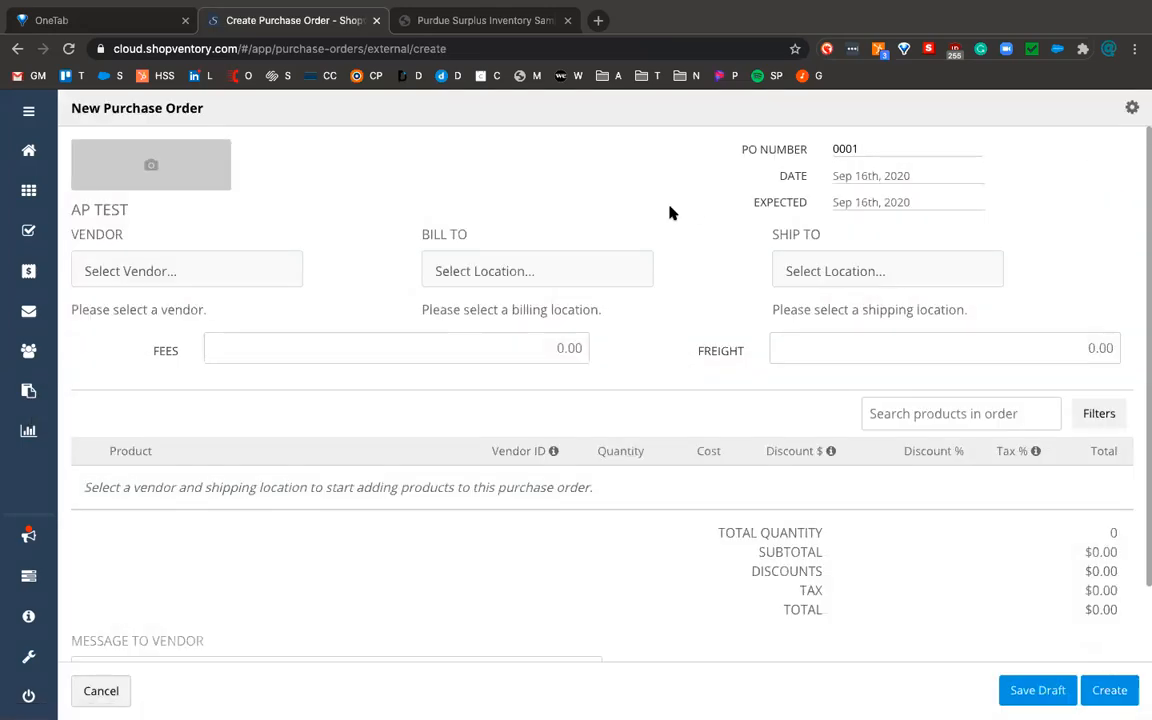
pyautogui.click(163, 269)
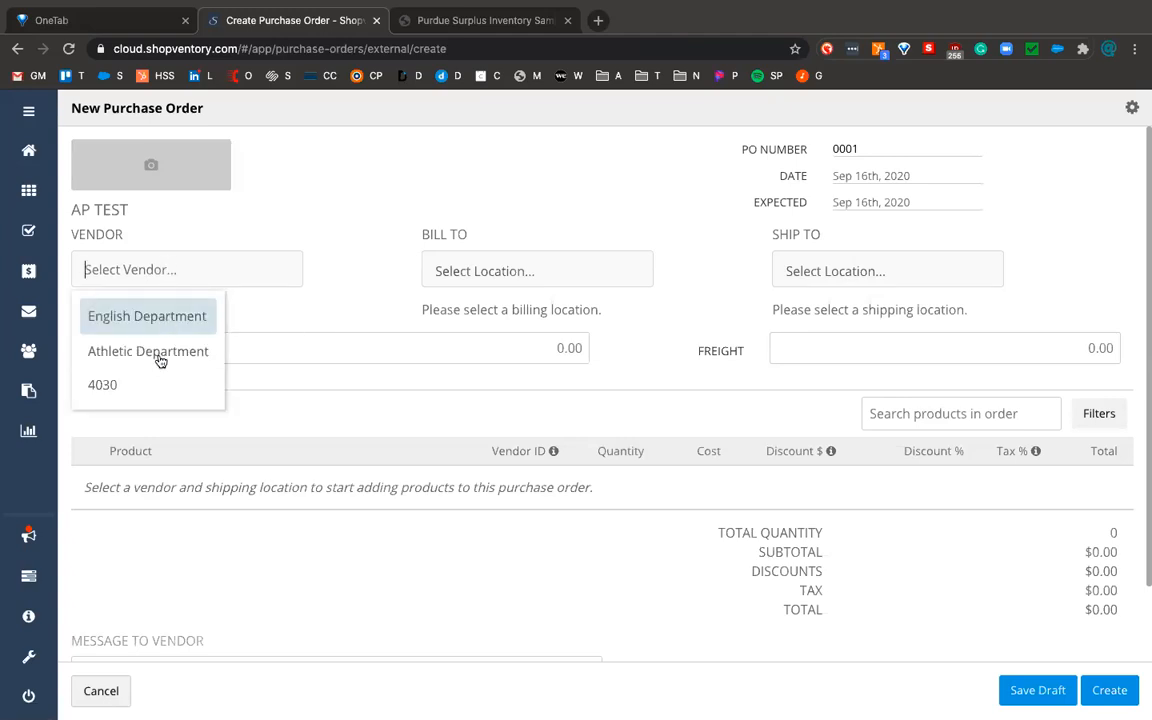
pyautogui.click(306, 210)
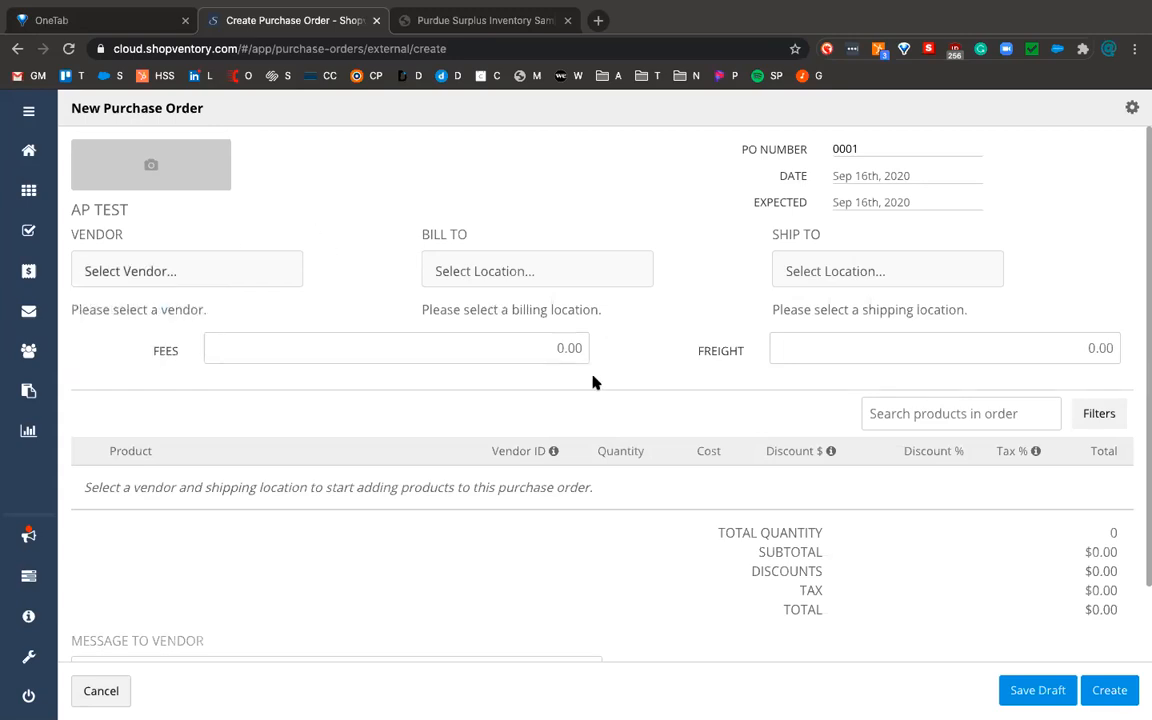
pyautogui.scroll(-1, 593, 382)
pyautogui.scroll(1, 593, 382)
pyautogui.scroll(-1, 593, 382)
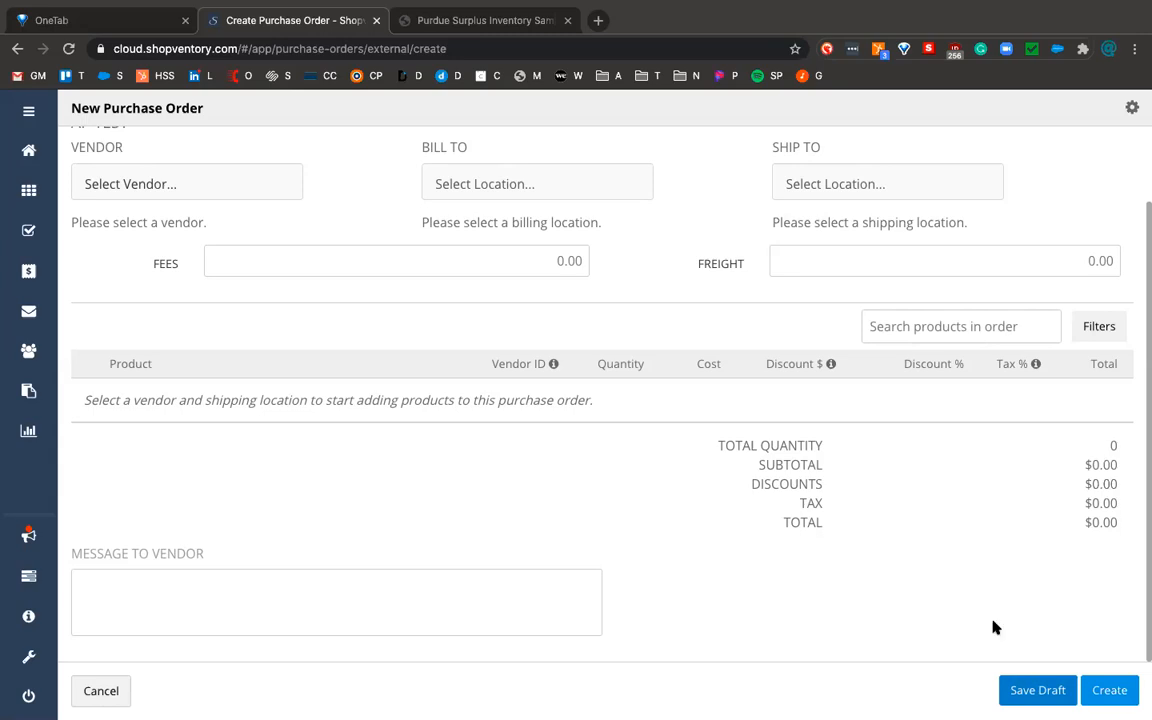
pyautogui.scroll(2, 953, 530)
pyautogui.scroll(1, 953, 531)
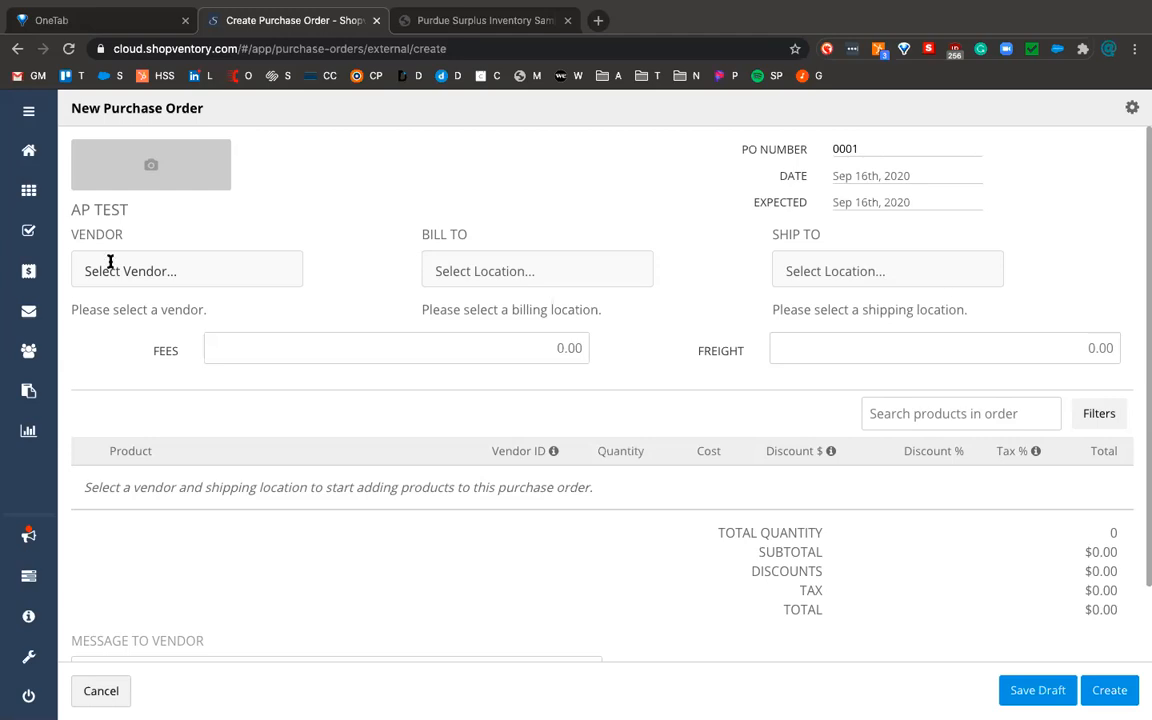
# Leave the new purchase order unsaved, open the existing draft order for vendor 4030 and review its product lines.
pyautogui.click(28, 391)
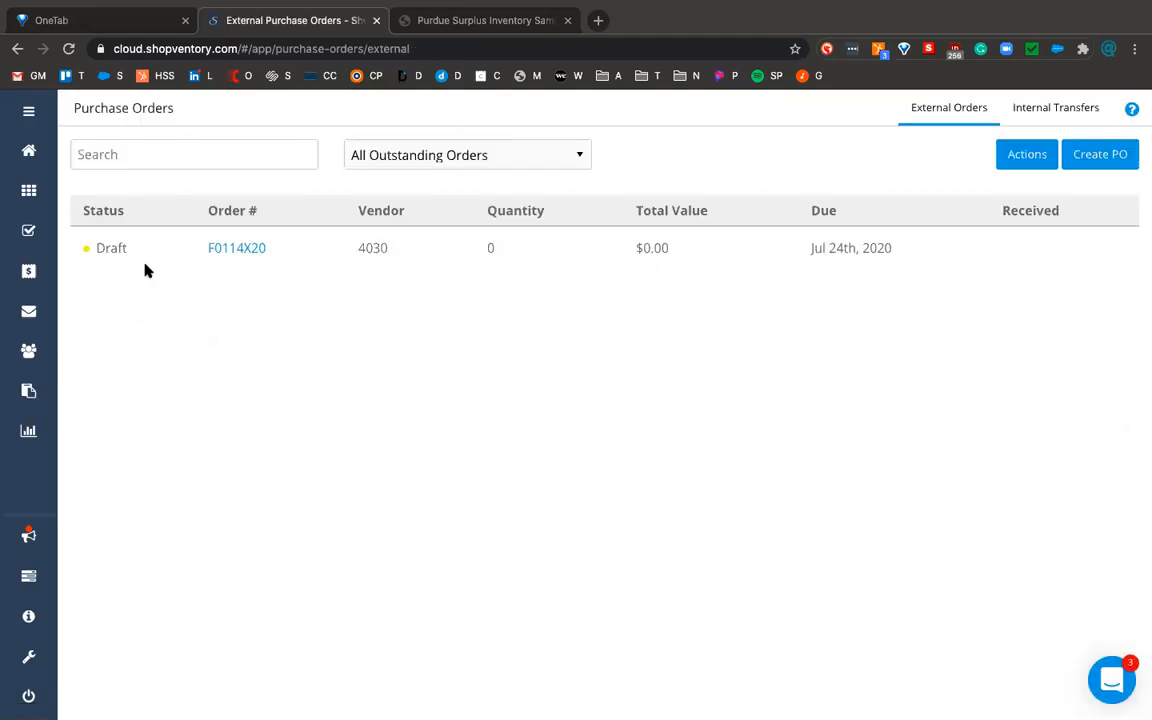
pyautogui.click(240, 250)
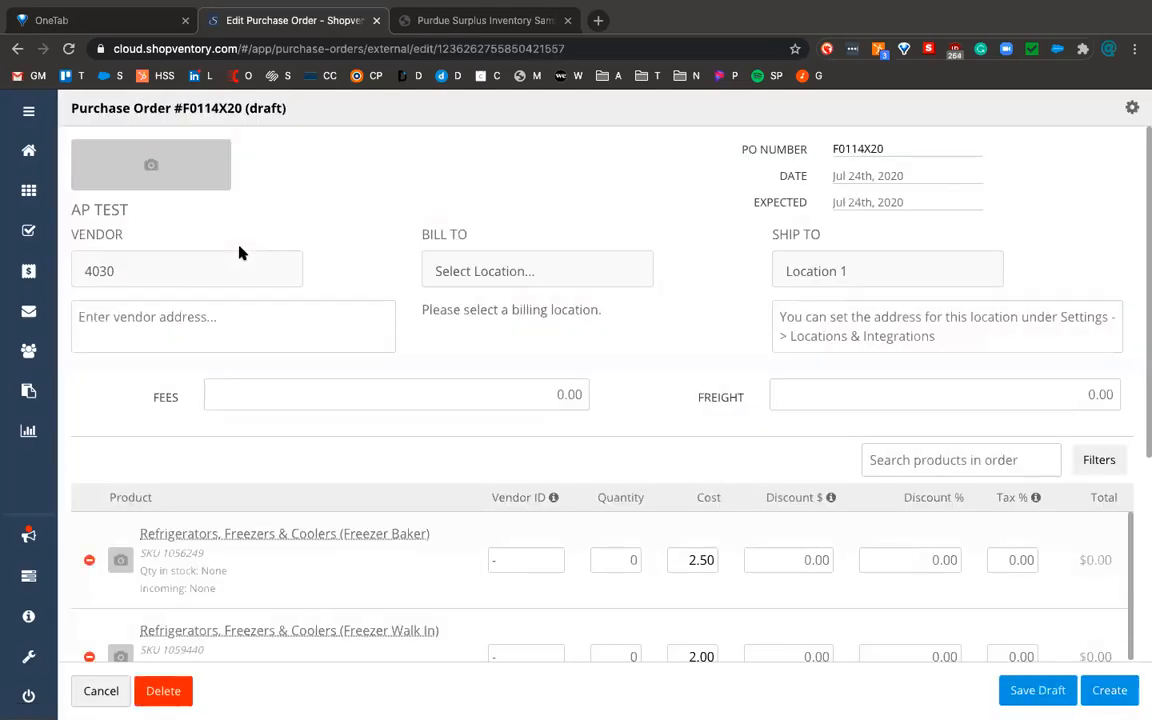
pyautogui.scroll(-1, 437, 380)
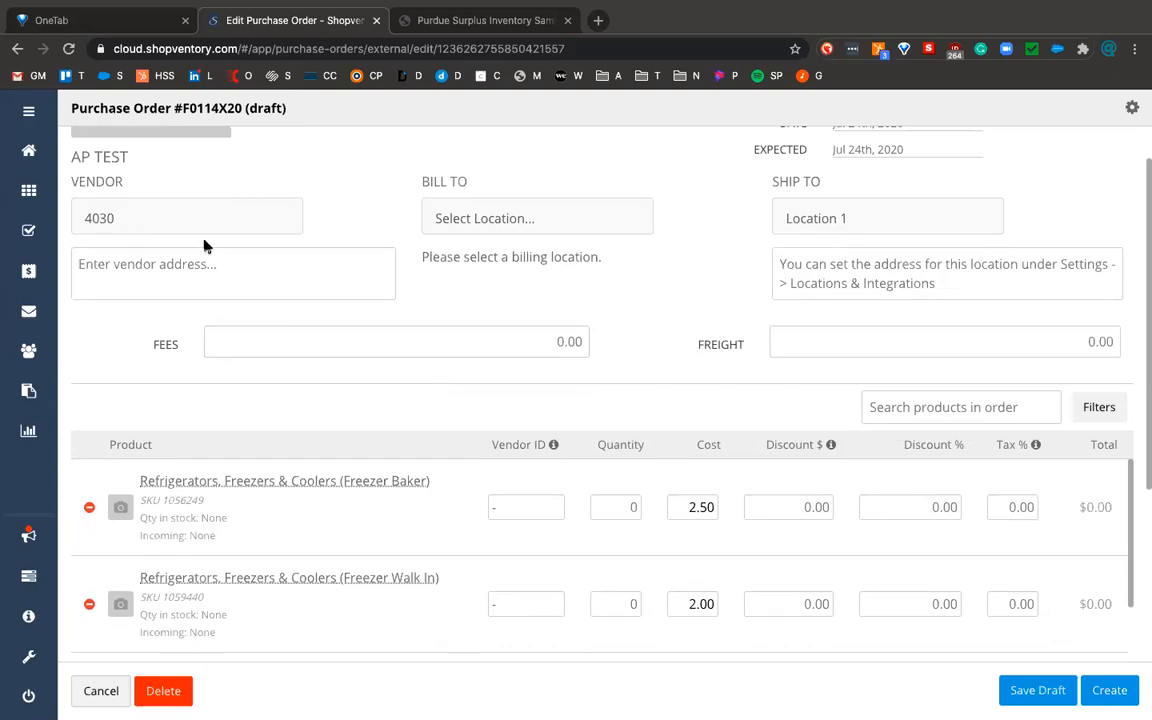
pyautogui.scroll(-3, 379, 304)
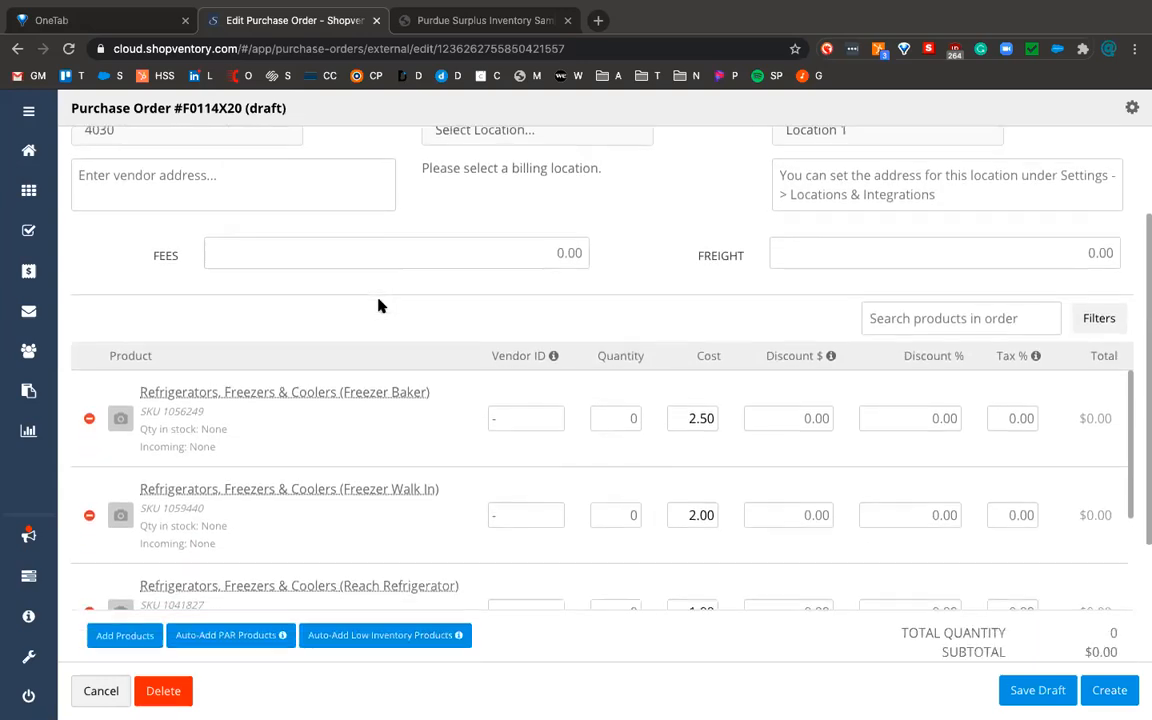
pyautogui.scroll(-1, 381, 306)
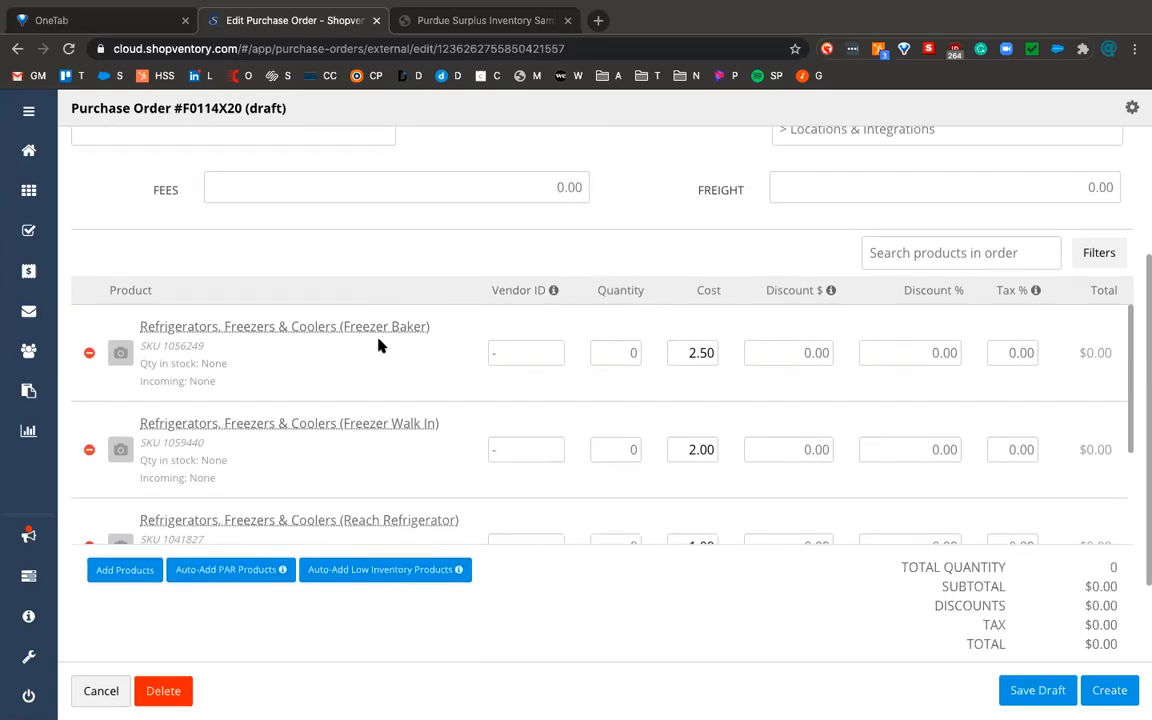
pyautogui.scroll(-3, 373, 415)
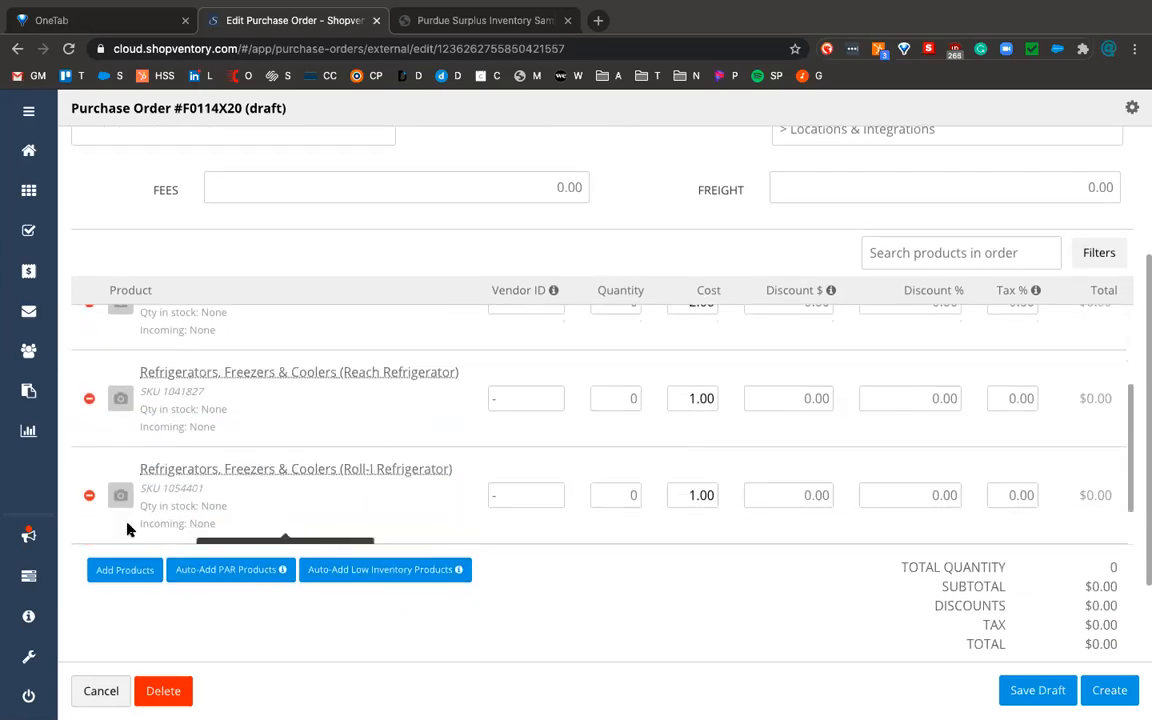
# Open the draft order's variant selection and look through the available Food Cases & Stations and Refrigerators, Freezers & Coolers variants.
pyautogui.click(118, 577)
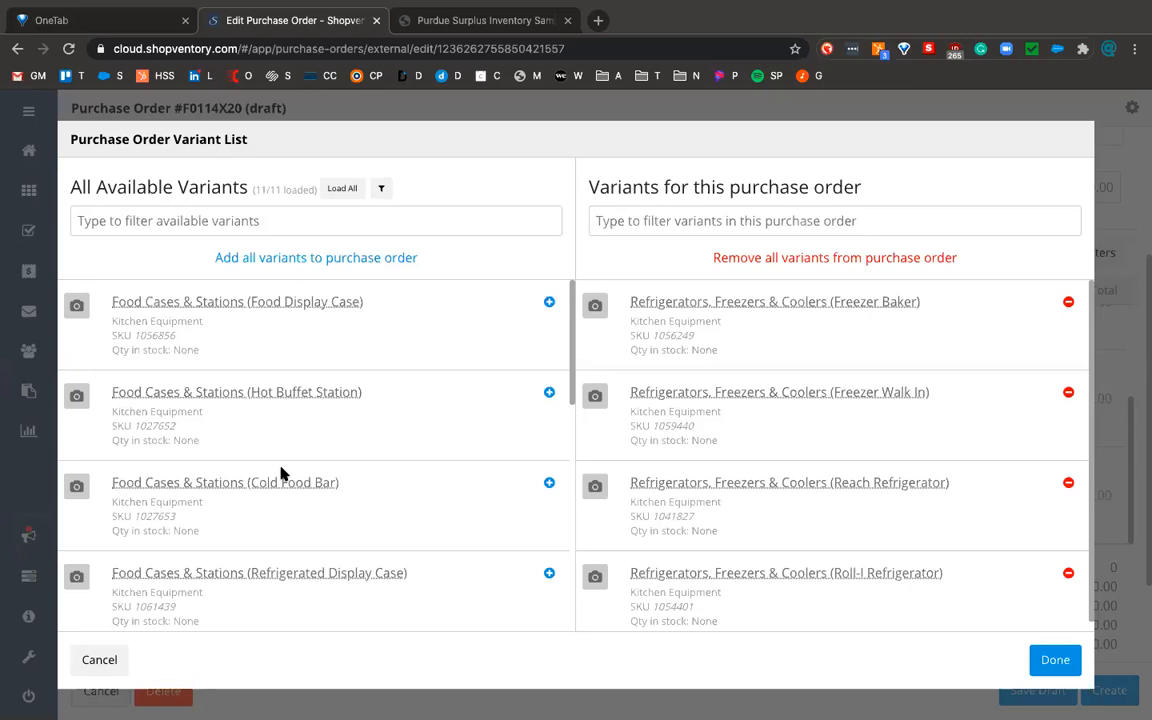
pyautogui.scroll(-2, 281, 474)
pyautogui.scroll(-4, 281, 474)
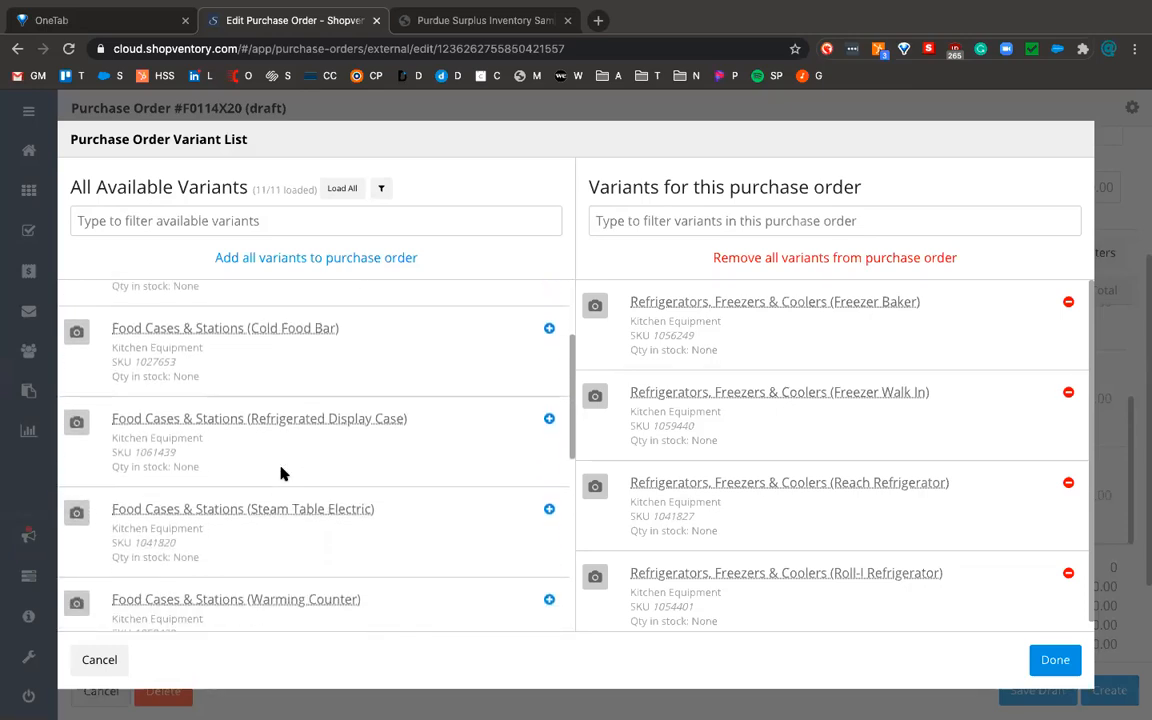
pyautogui.scroll(-14, 281, 474)
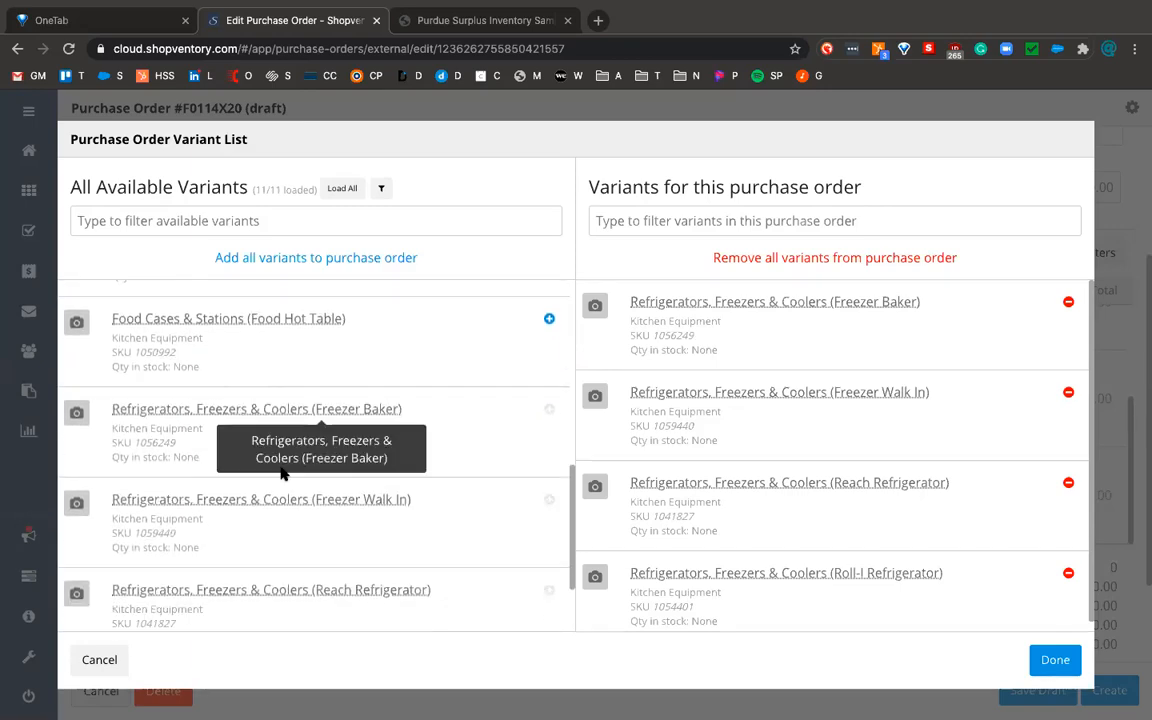
pyautogui.scroll(-1, 281, 474)
pyautogui.scroll(15, 281, 474)
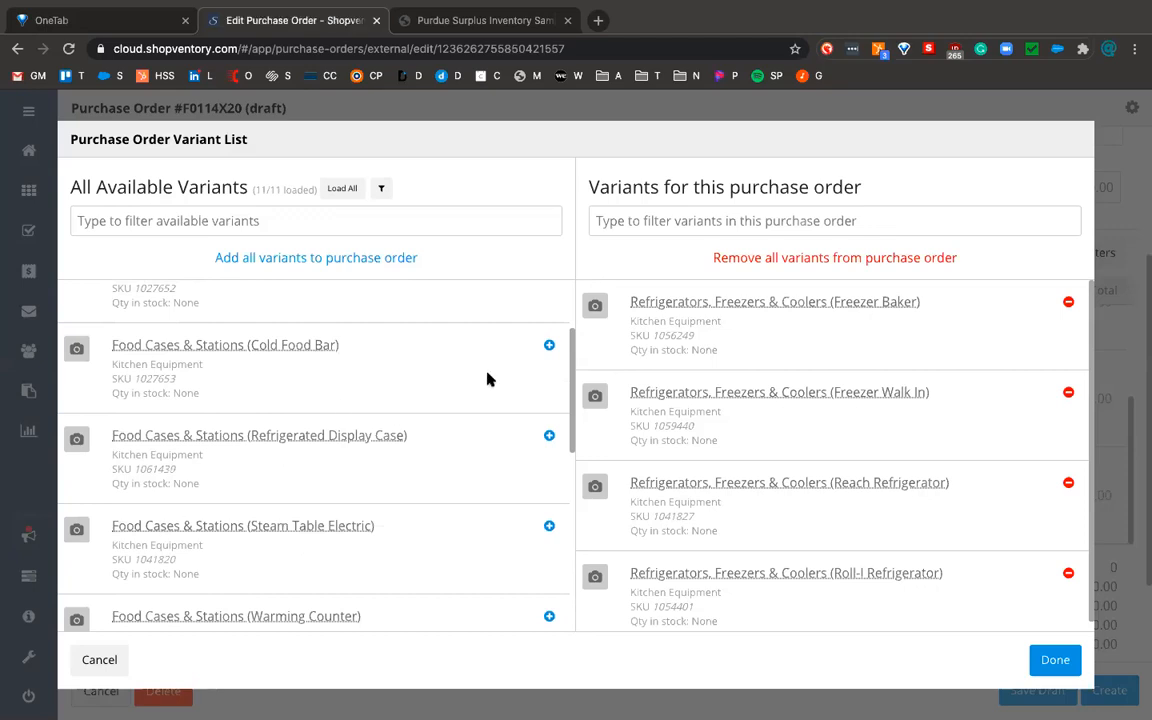
pyautogui.scroll(-5, 549, 345)
pyautogui.scroll(-9, 549, 350)
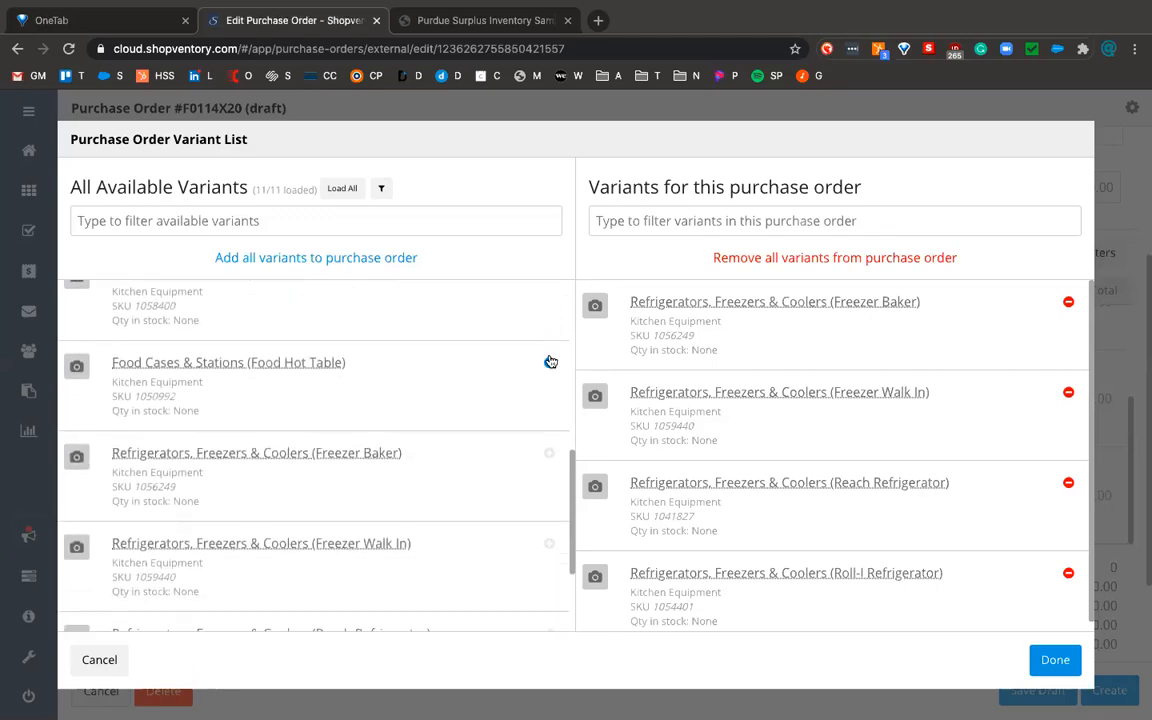
# Add the Food Hot Table, Warming Counter and Steam Table Electric variants to the purchase order, plus all remaining available variants.
pyautogui.click(550, 364)
pyautogui.scroll(-2, 860, 460)
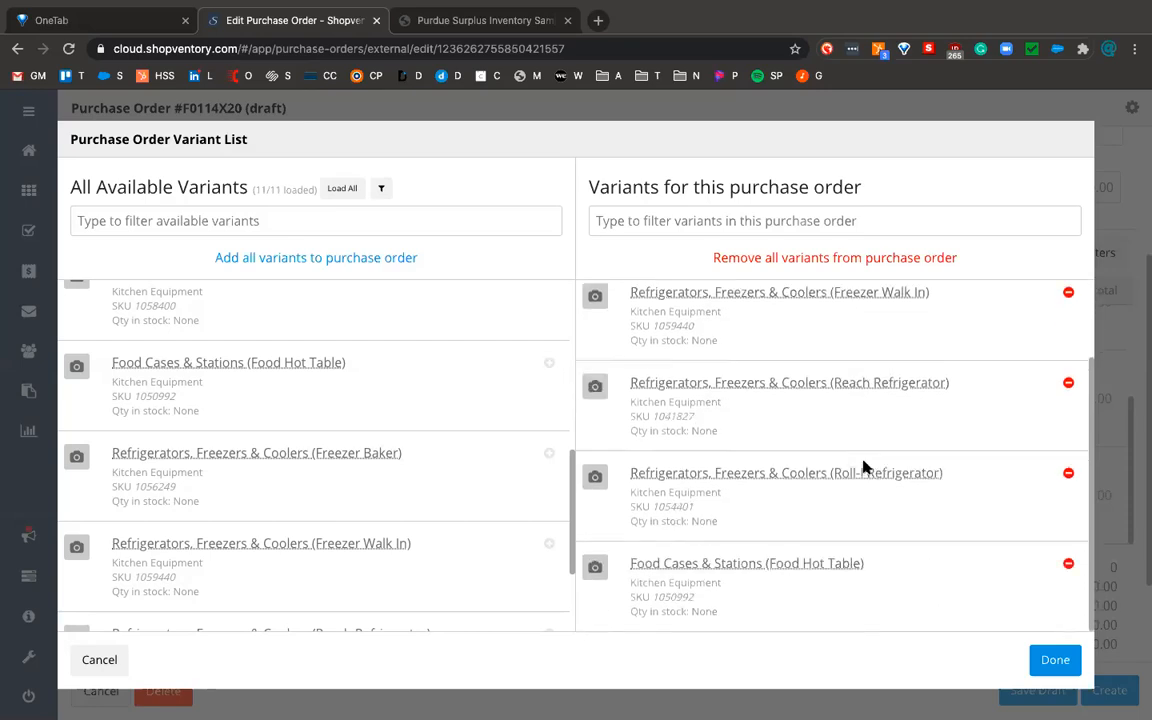
pyautogui.scroll(3, 470, 388)
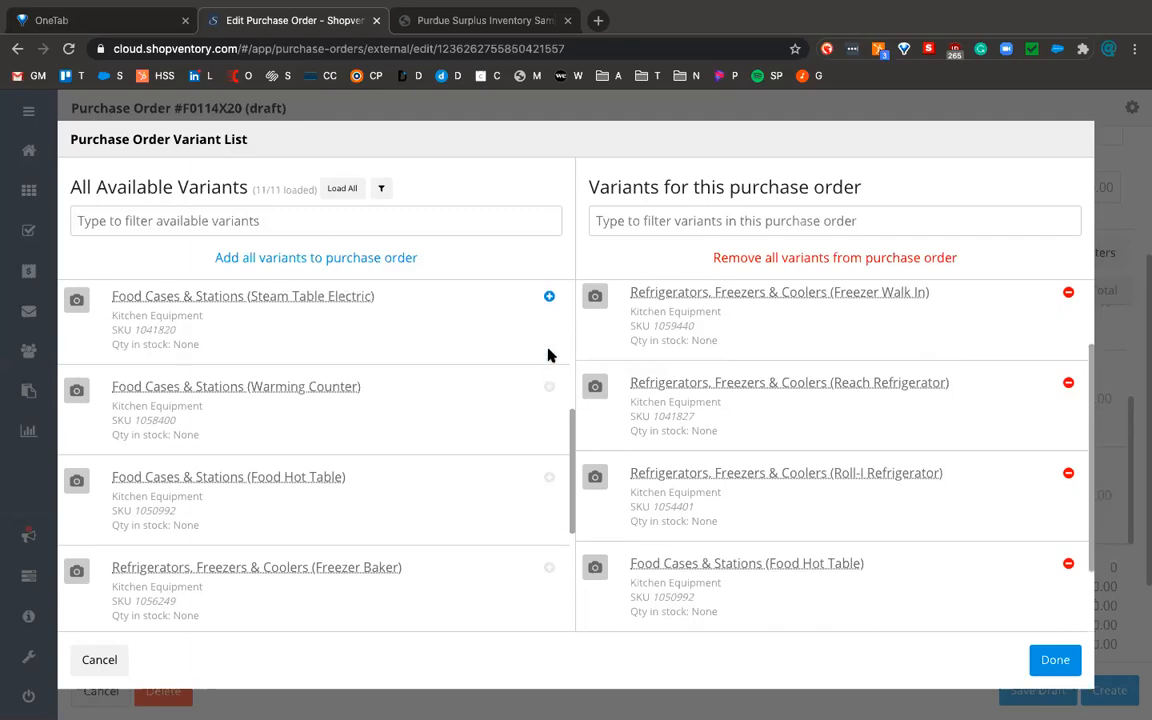
pyautogui.scroll(2, 462, 349)
pyautogui.click(549, 385)
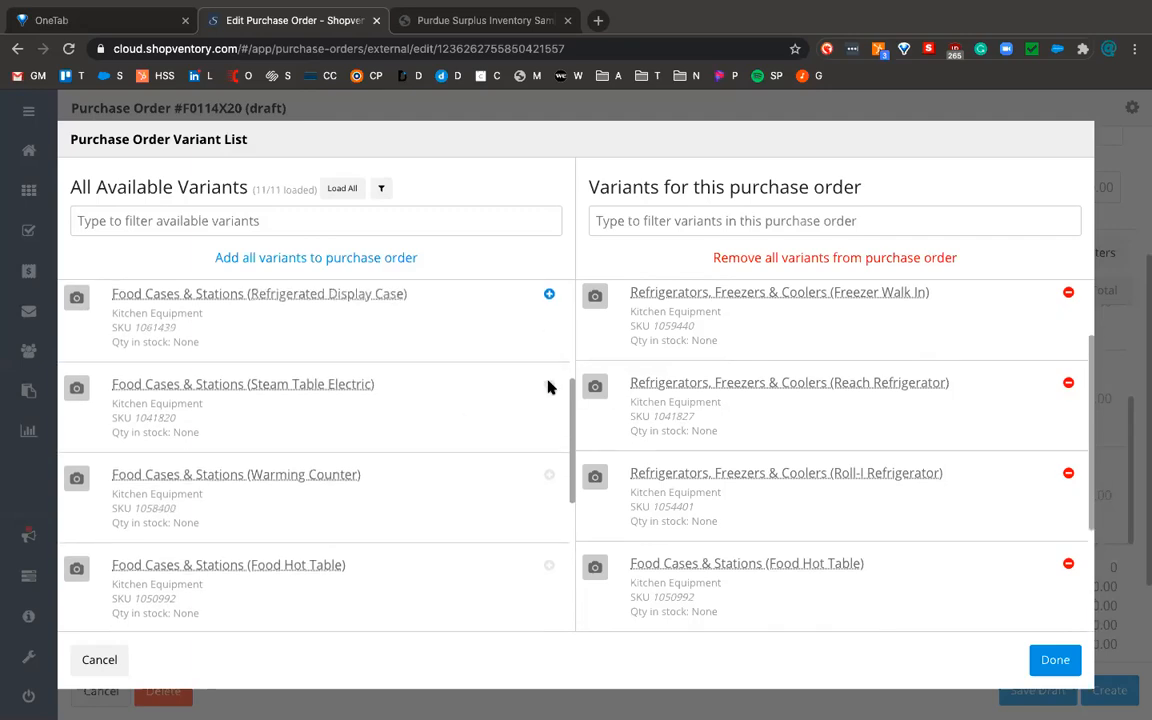
pyautogui.scroll(1, 489, 330)
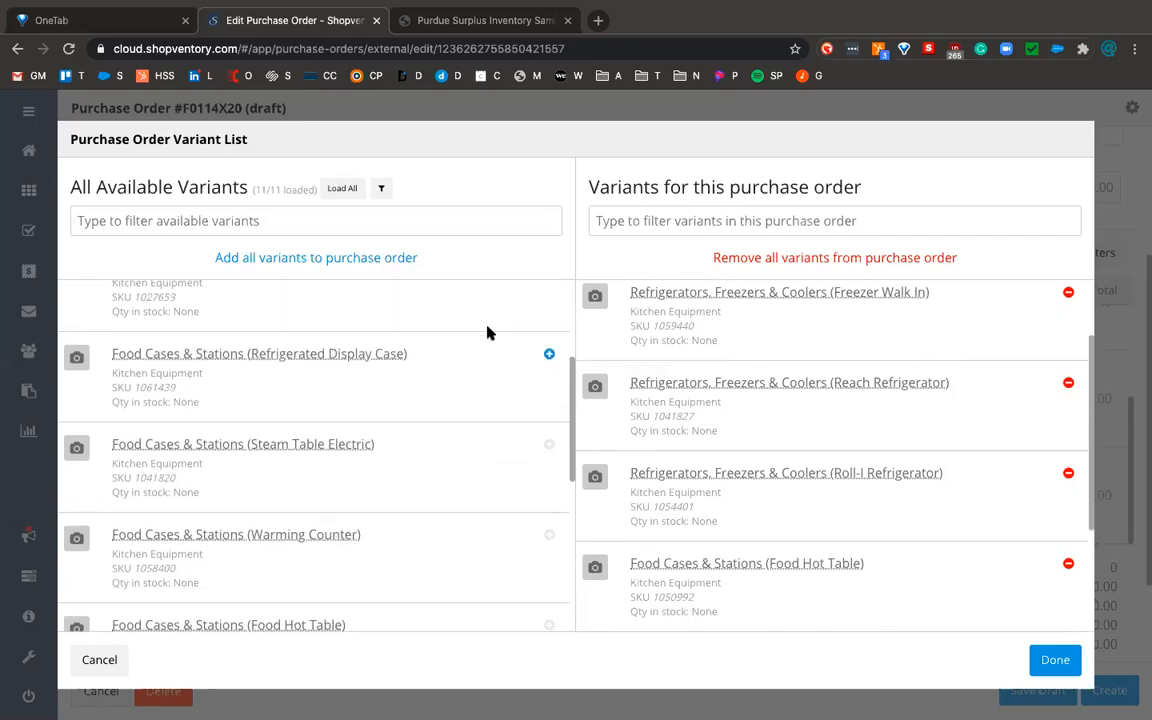
pyautogui.click(325, 258)
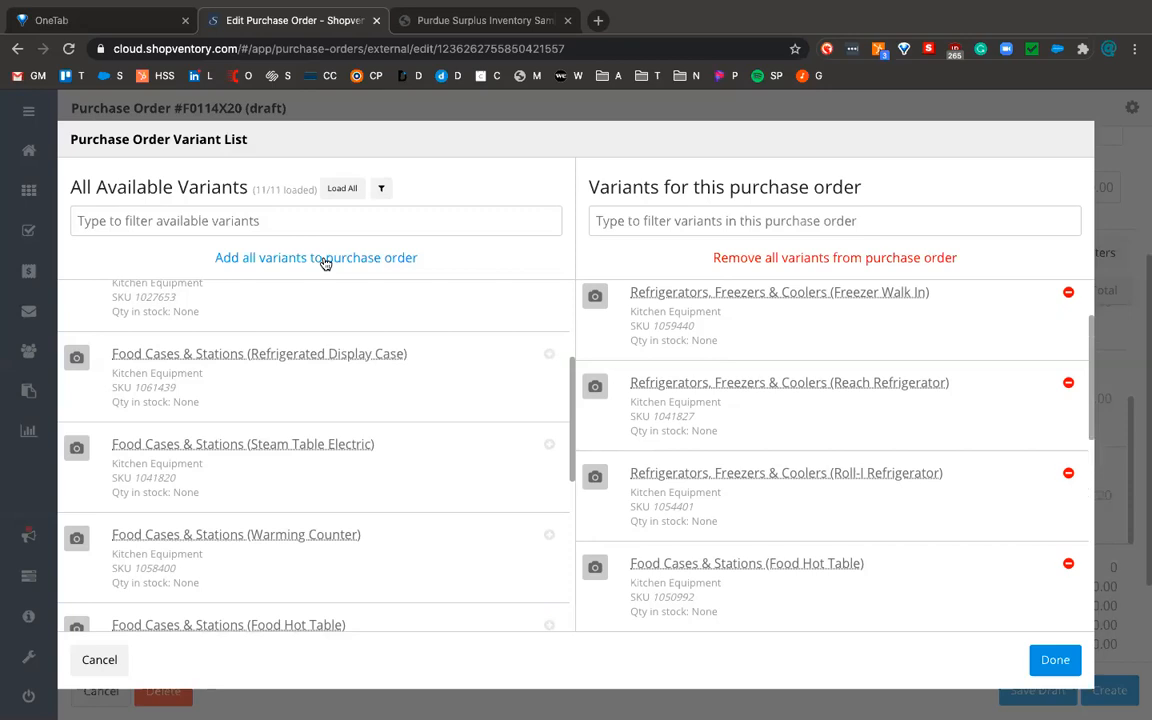
# Check the available variants against those selected for the purchase order and apply the variant list to the draft.
pyautogui.scroll(3, 366, 362)
pyautogui.scroll(-5, 368, 367)
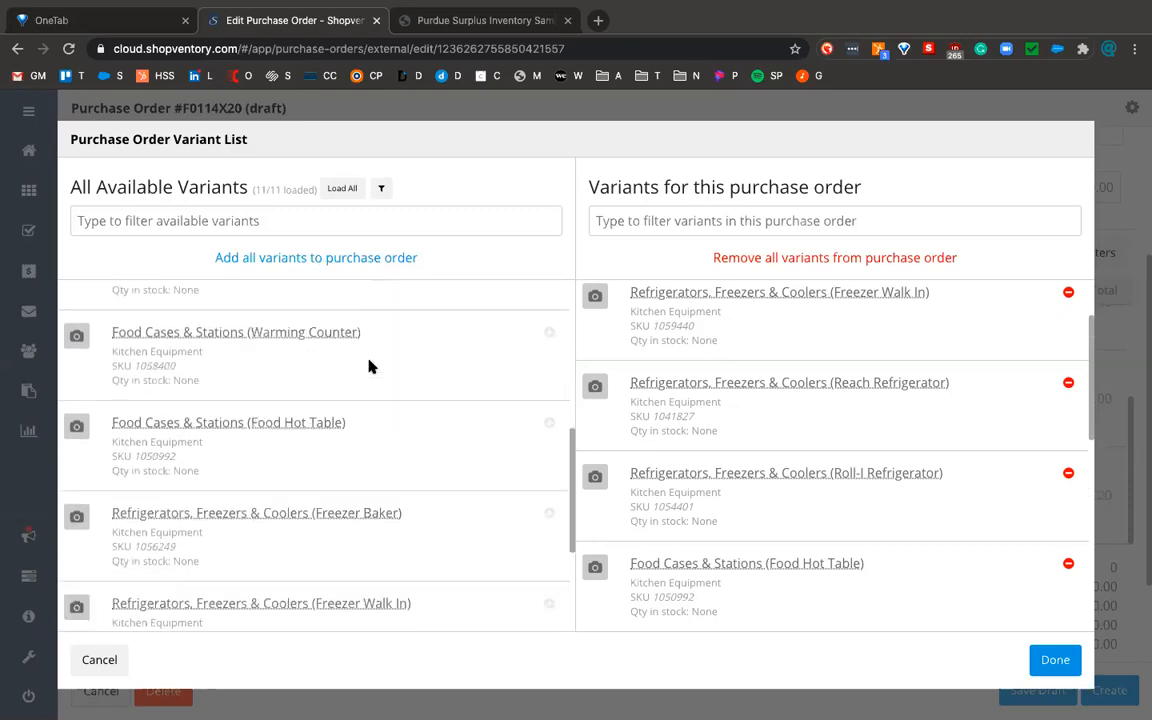
pyautogui.scroll(-3, 368, 367)
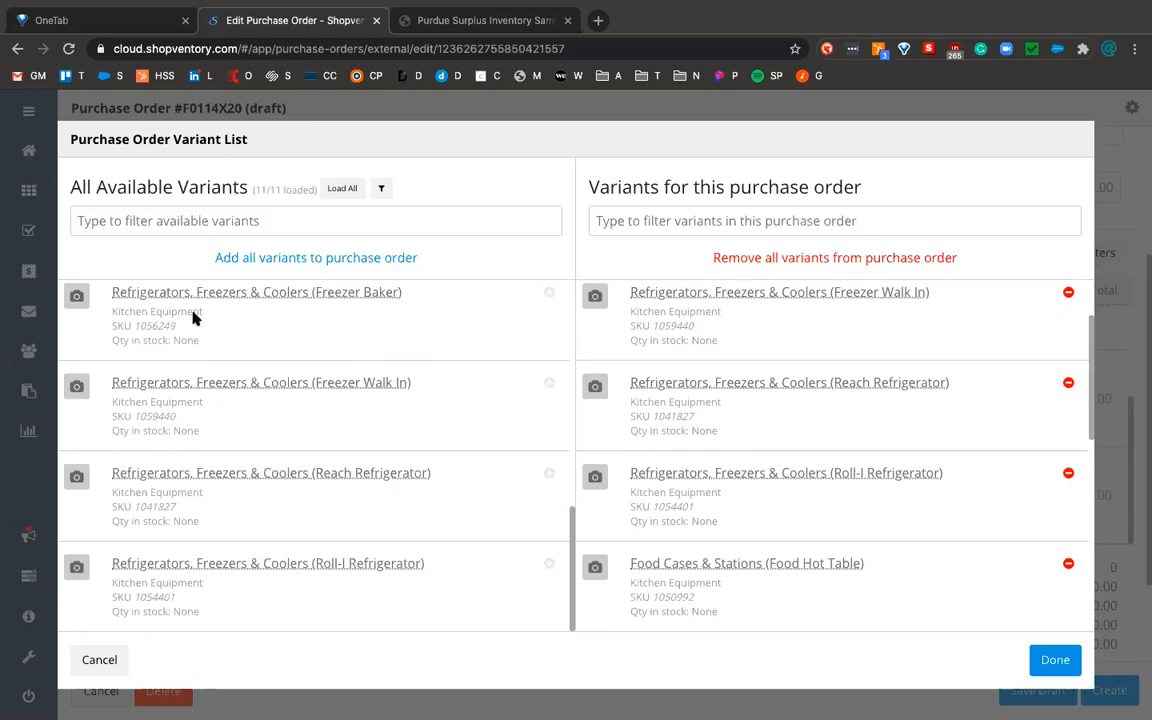
pyautogui.scroll(2, 908, 484)
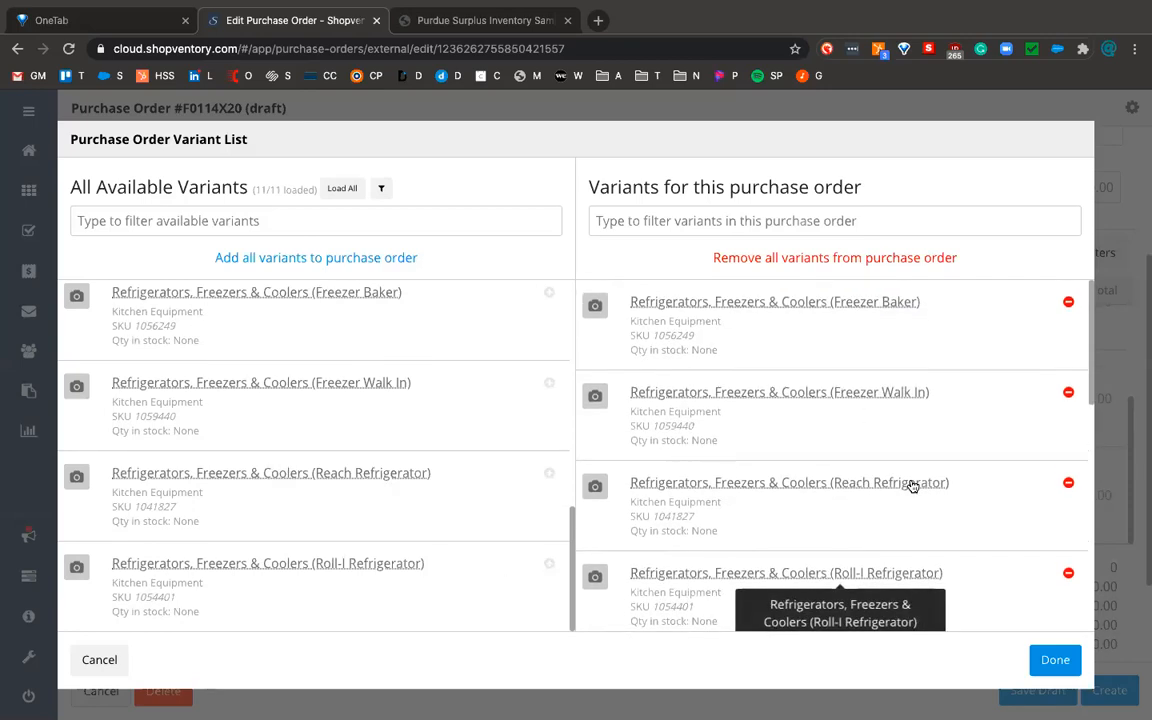
pyautogui.scroll(-7, 910, 485)
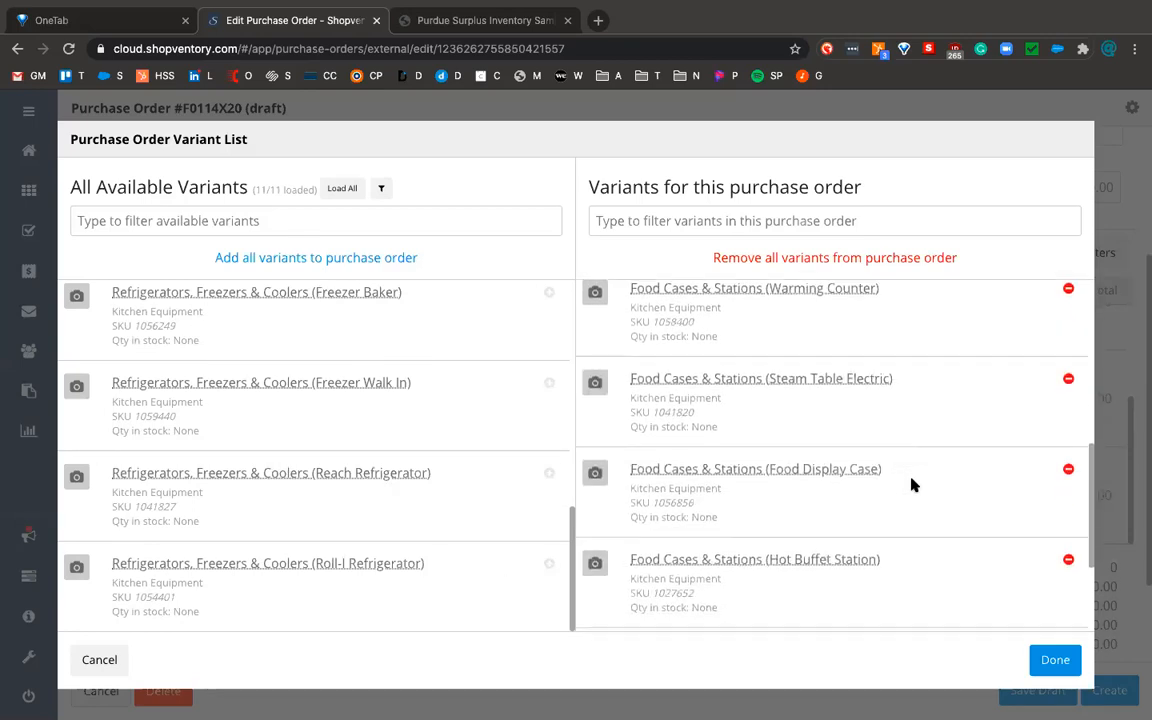
pyautogui.scroll(-1, 912, 485)
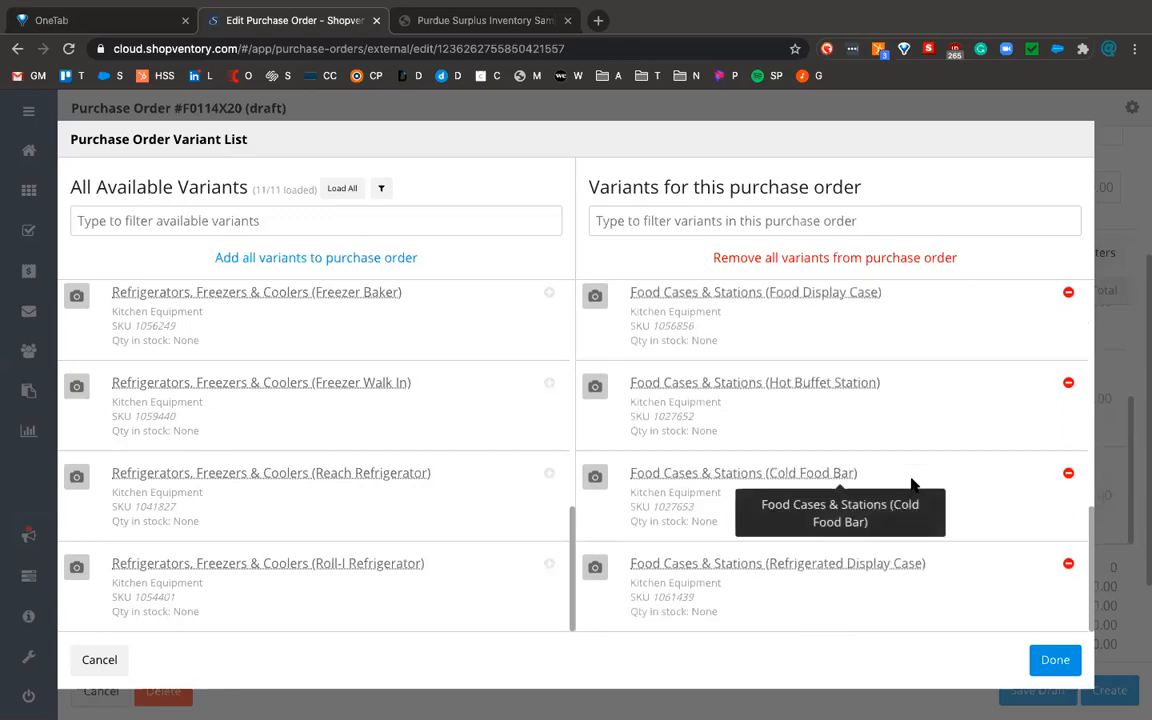
pyautogui.click(1054, 662)
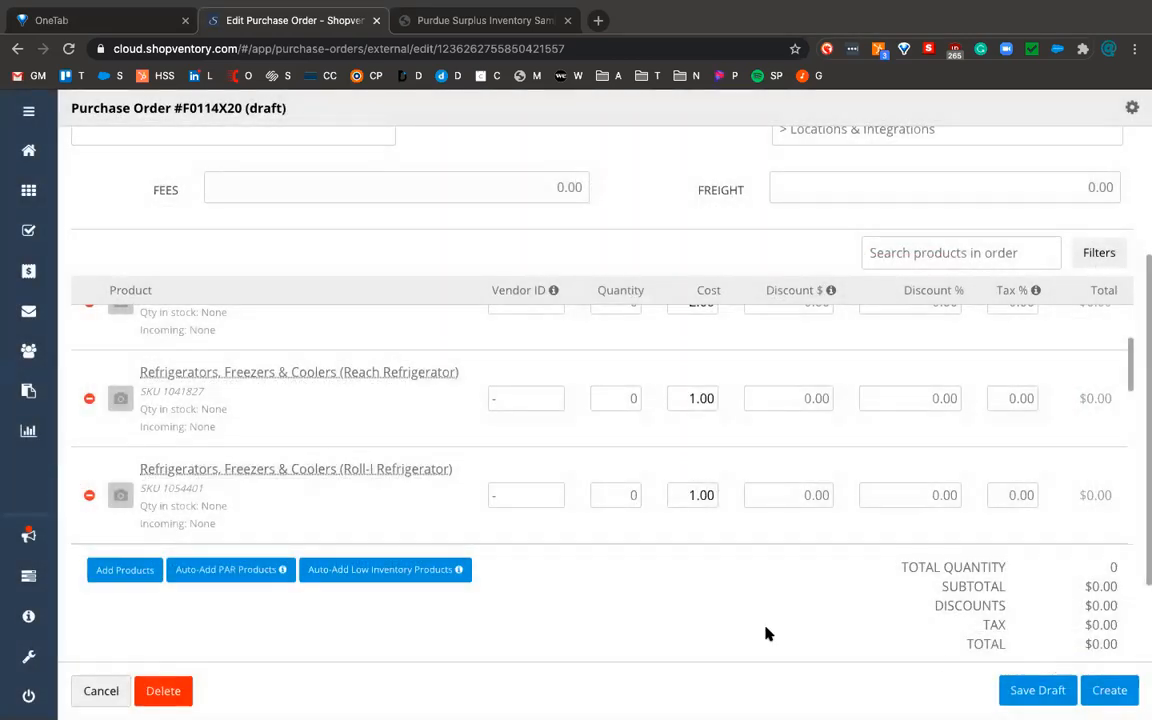
# Set the order quantity to 1 for the Freezer Baker and Freezer Walk In variants.
pyautogui.scroll(3, 445, 437)
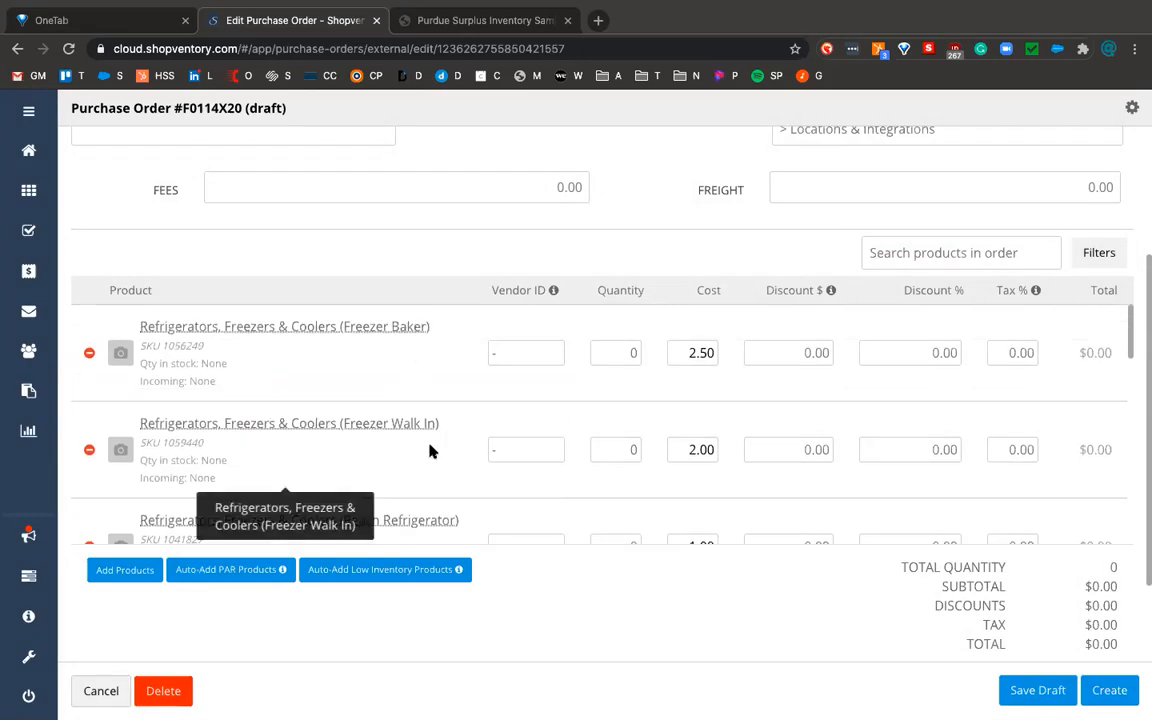
pyautogui.scroll(-1, 430, 450)
pyautogui.scroll(-5, 430, 450)
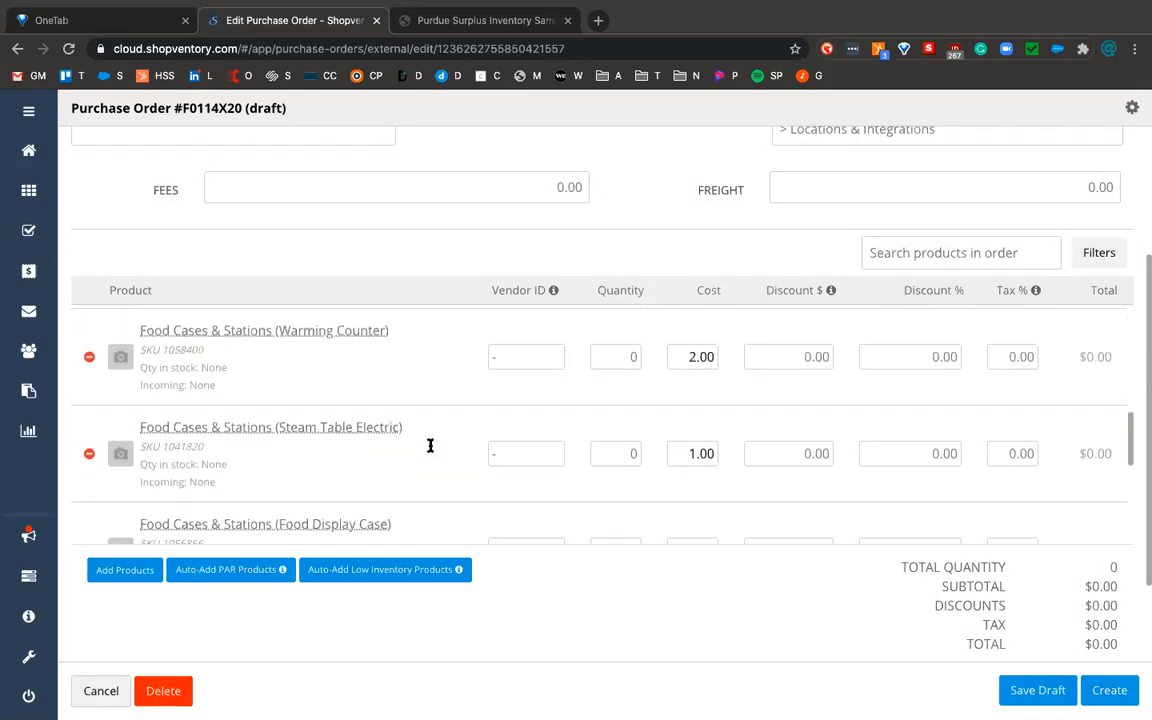
pyautogui.scroll(-2, 430, 452)
pyautogui.scroll(8, 430, 450)
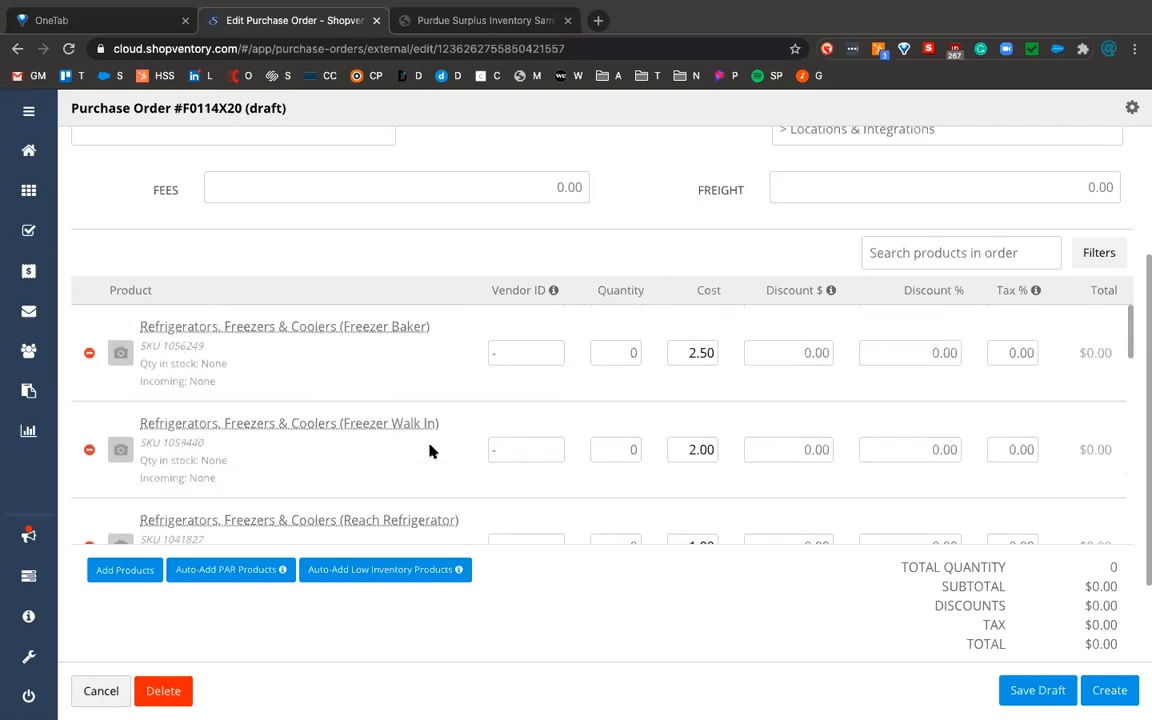
pyautogui.click(625, 352)
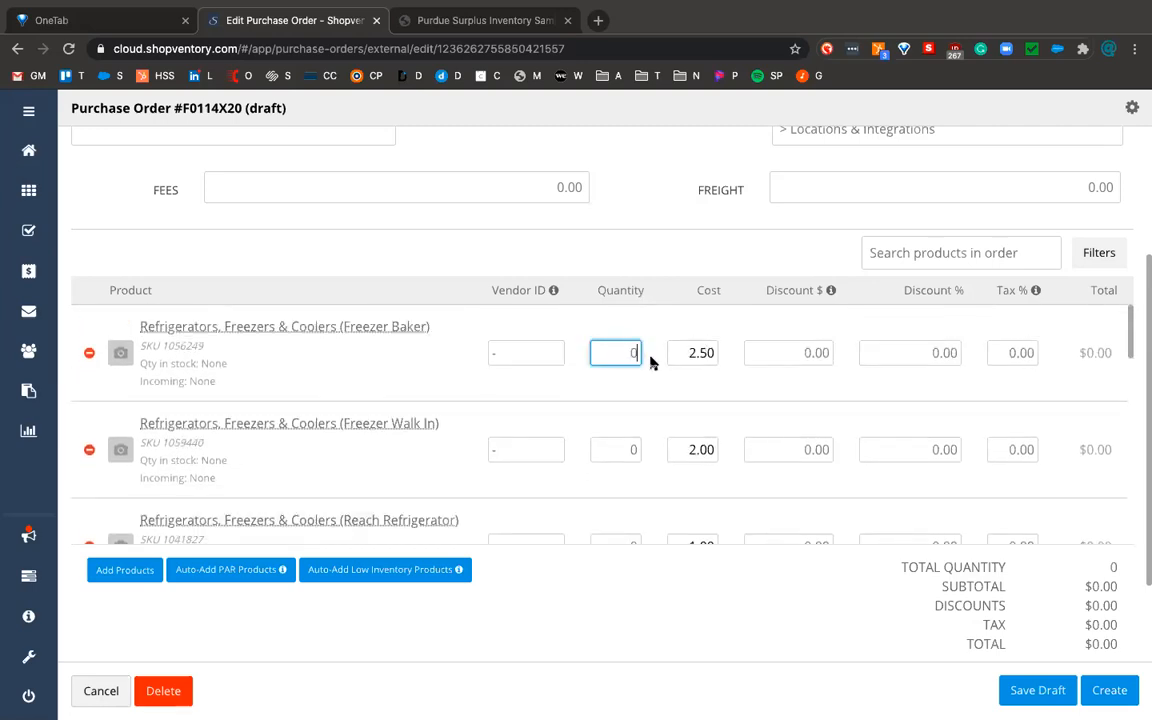
pyautogui.press('BackSpace')
pyautogui.write('1')
pyautogui.click(630, 450)
pyautogui.press('BackSpace')
pyautogui.write('1')
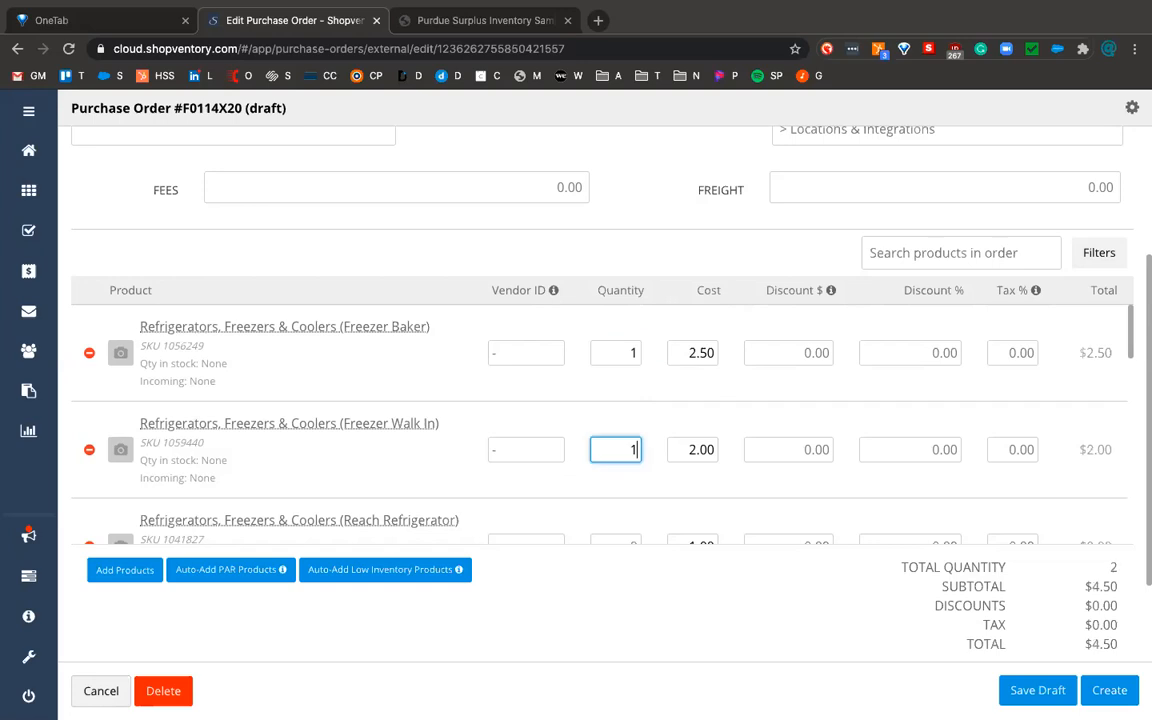
pyautogui.scroll(-1, 658, 487)
pyautogui.write('1')
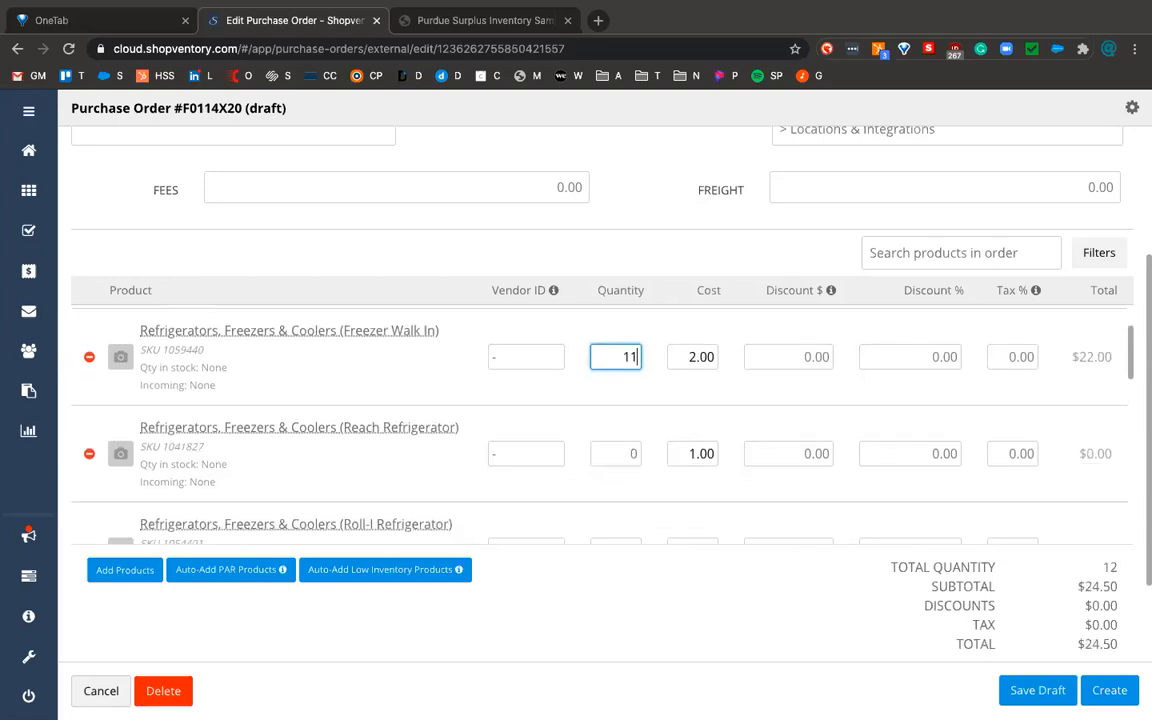
pyautogui.press('BackSpace')
# Set the order quantity to 1 for the Reach Refrigerator and Roll-I Refrigerator variants.
pyautogui.click(630, 452)
pyautogui.press('BackSpace')
pyautogui.write('1')
pyautogui.scroll(-1, 652, 453)
pyautogui.click(632, 452)
pyautogui.press('BackSpace')
pyautogui.write('1')
# Set the order quantity to 1 for the Food Hot Table and Warming Counter variants.
pyautogui.scroll(-1, 667, 461)
pyautogui.click(632, 453)
pyautogui.press('BackSpace')
pyautogui.write('1')
pyautogui.scroll(-1, 663, 482)
pyautogui.click(630, 457)
pyautogui.press('BackSpace')
pyautogui.write('1')
pyautogui.scroll(-1, 679, 484)
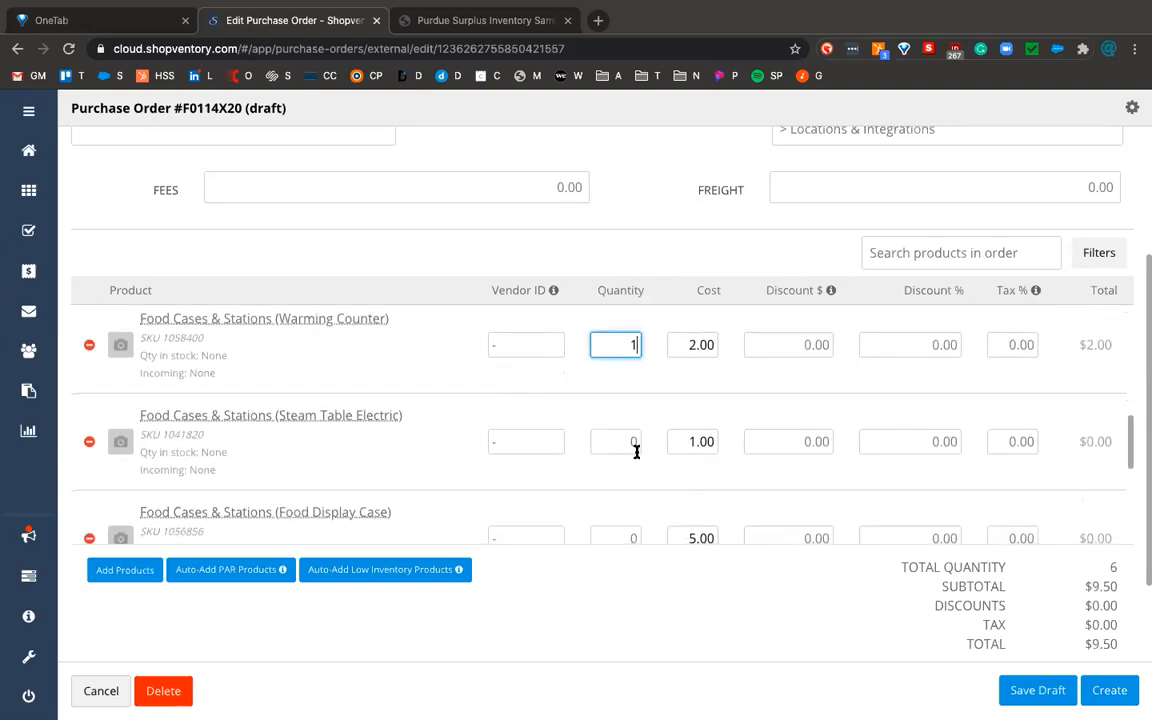
# Set the order quantity to 1 for the Steam Table Electric and Food Display Case variants.
pyautogui.click(632, 441)
pyautogui.press('BackSpace')
pyautogui.write('1')
pyautogui.click(630, 538)
pyautogui.press('BackSpace')
pyautogui.write('1')
# Set the order quantity to 1 for the Hot Buffet Station, Cold Food Bar and Refrigerated Display Case, and save the draft.
pyautogui.scroll(-1, 689, 476)
pyautogui.click(630, 473)
pyautogui.press('BackSpace')
pyautogui.write('1')
pyautogui.scroll(-1, 689, 455)
pyautogui.scroll(-1, 687, 457)
pyautogui.click(632, 434)
pyautogui.press('BackSpace')
pyautogui.write('1')
pyautogui.click(632, 530)
pyautogui.write('1')
pyautogui.scroll(-1, 702, 465)
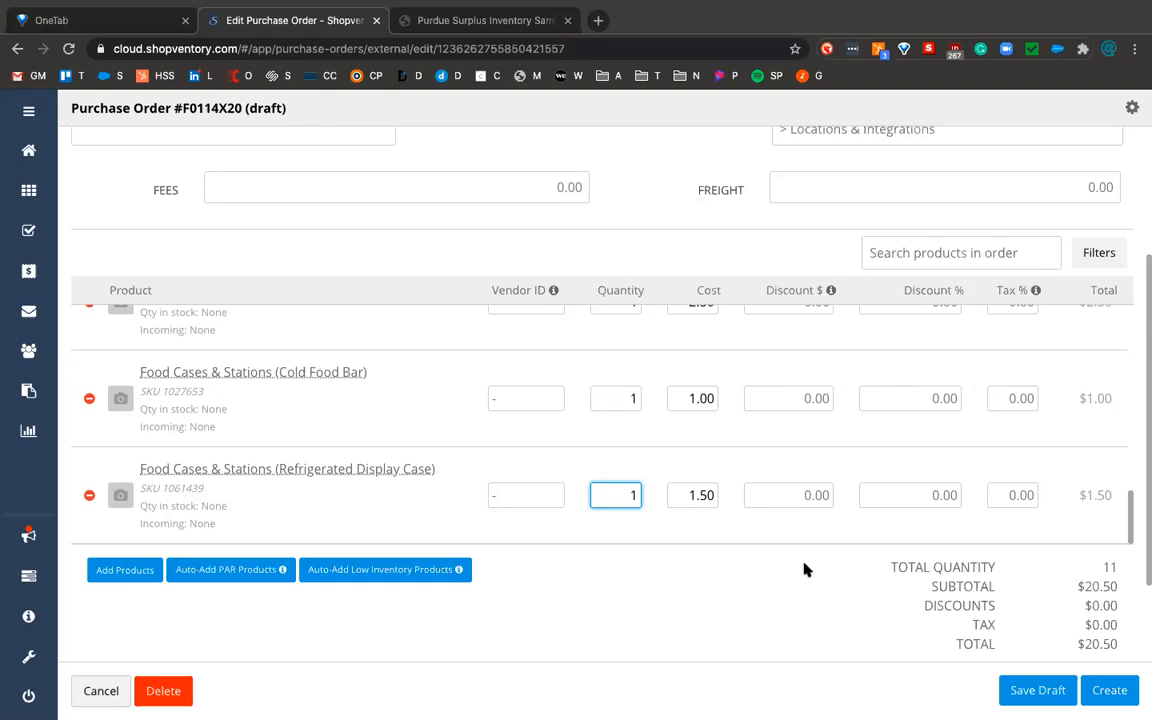
pyautogui.click(1035, 690)
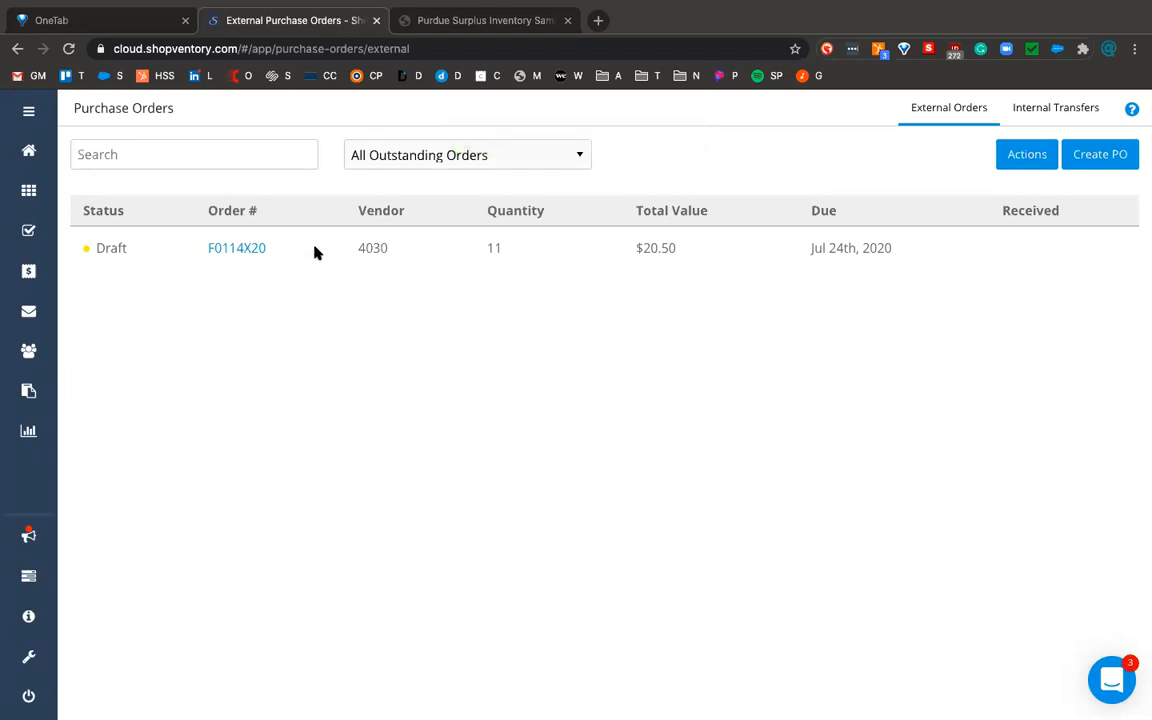
# Reopen vendor 4030's draft order to review its product lines, leave it unchanged and check the bulk actions for purchase orders.
pyautogui.click(251, 252)
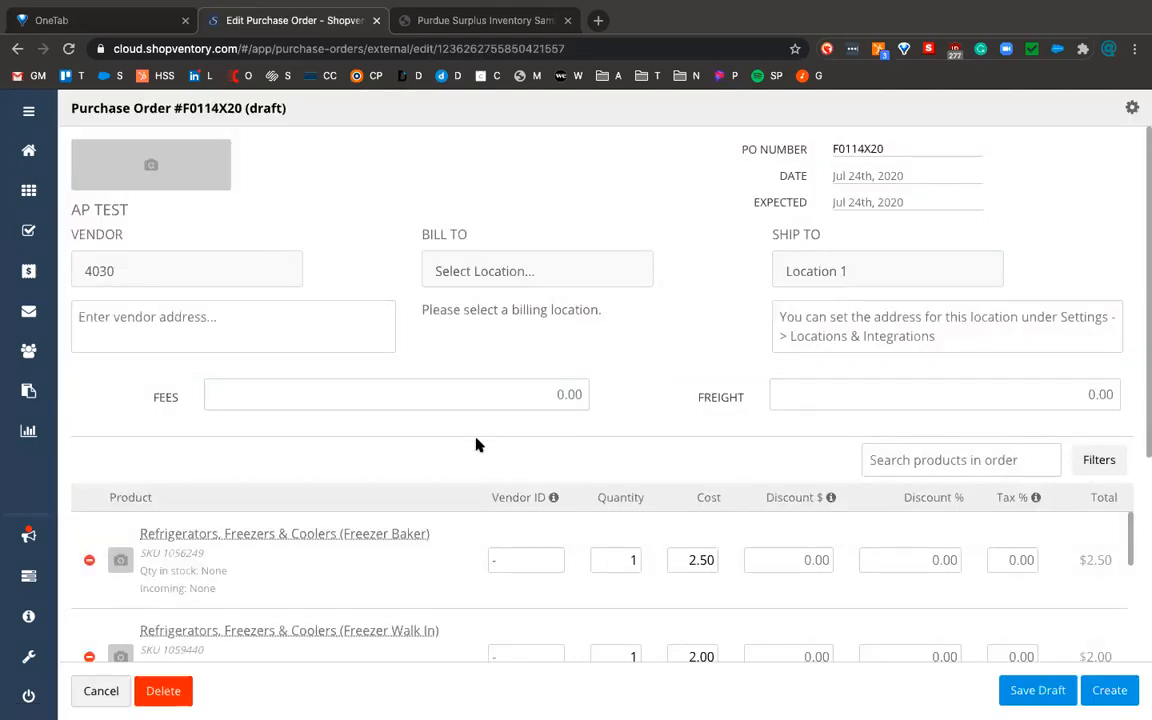
pyautogui.scroll(-1, 477, 444)
pyautogui.scroll(-2, 477, 444)
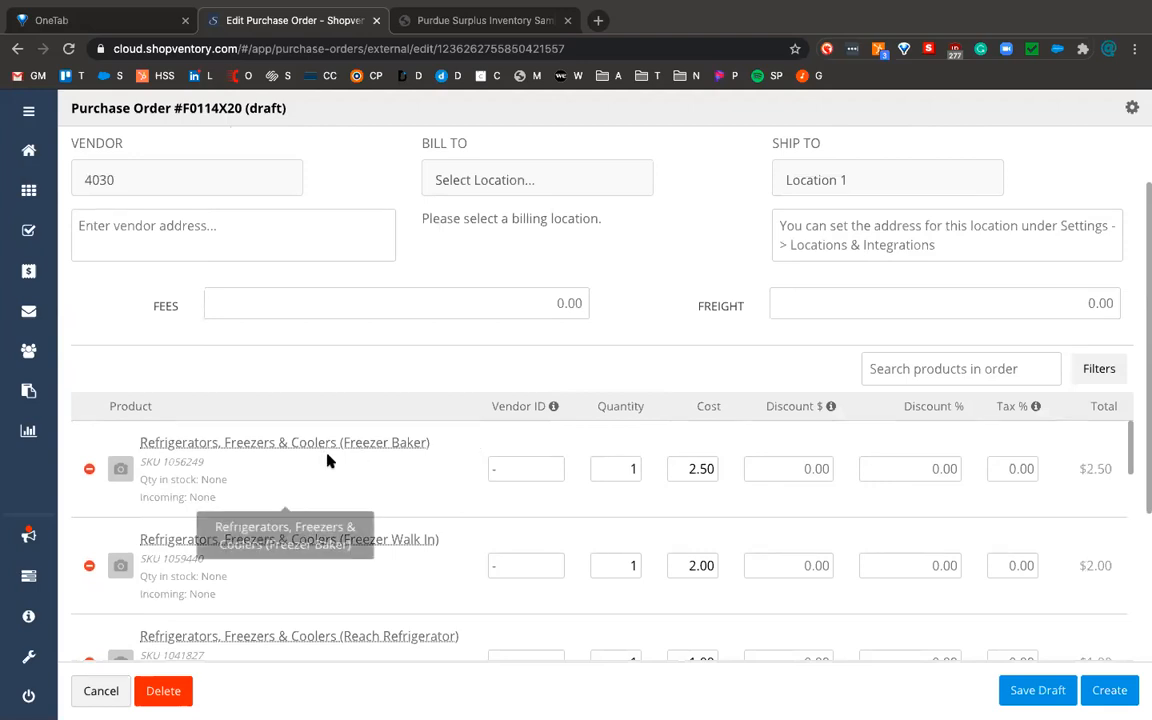
pyautogui.scroll(-5, 493, 561)
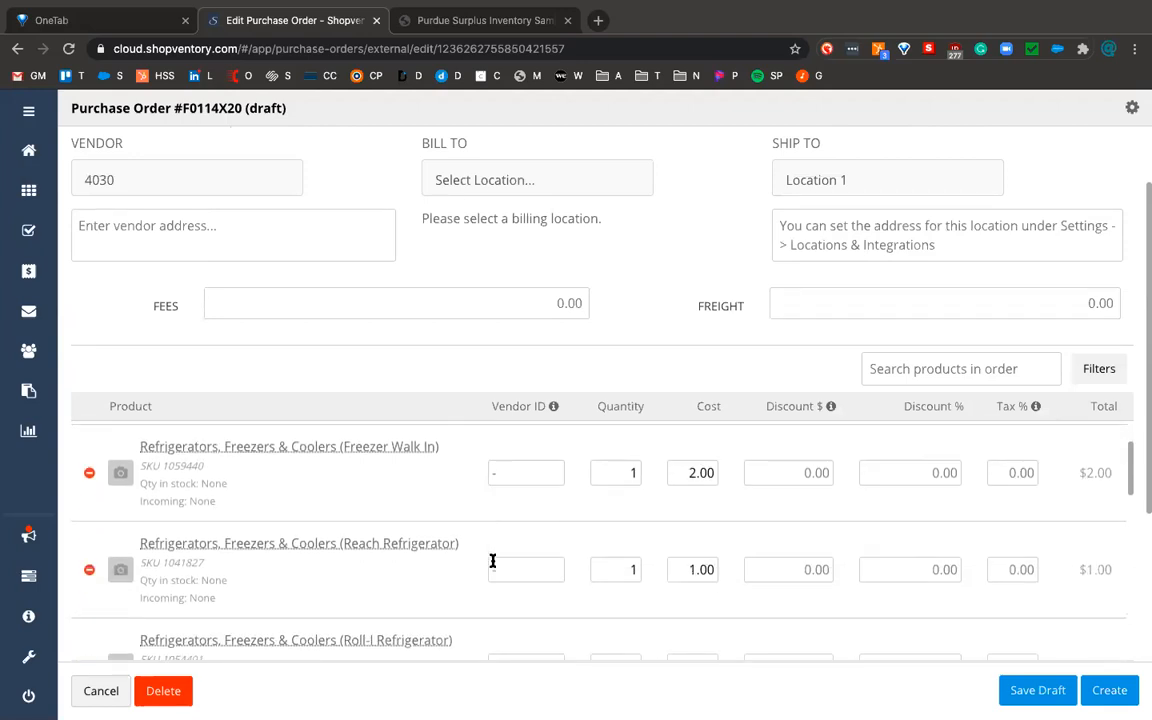
pyautogui.scroll(-1, 493, 565)
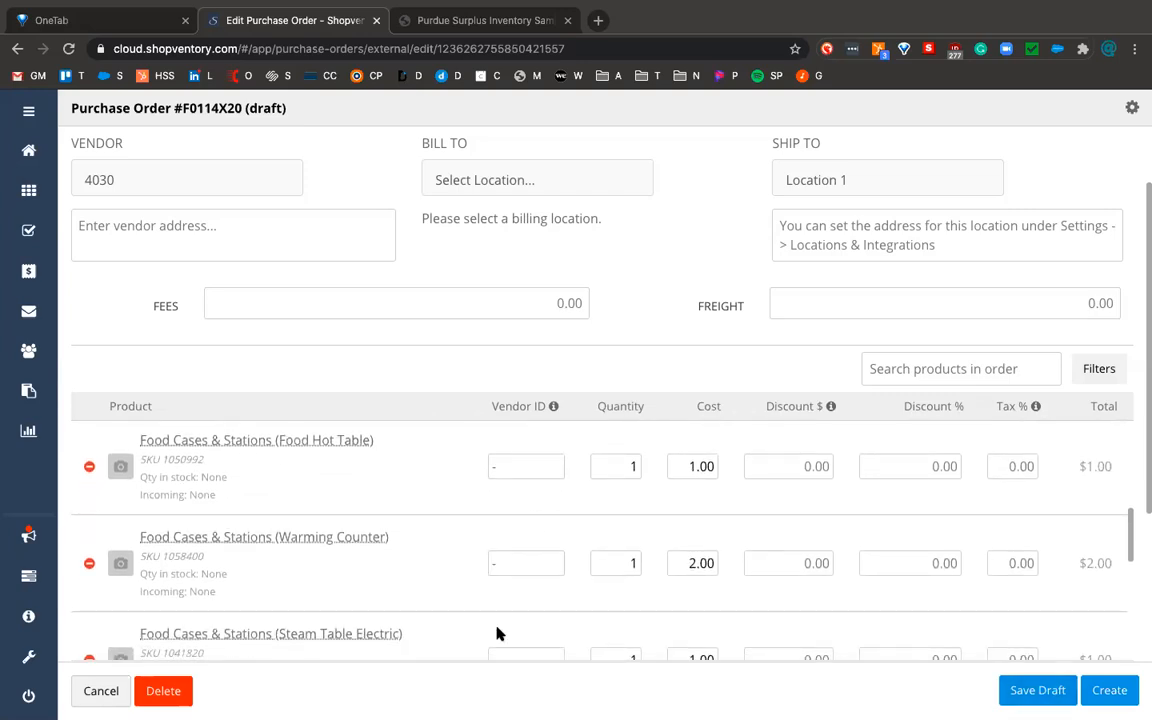
pyautogui.click(103, 690)
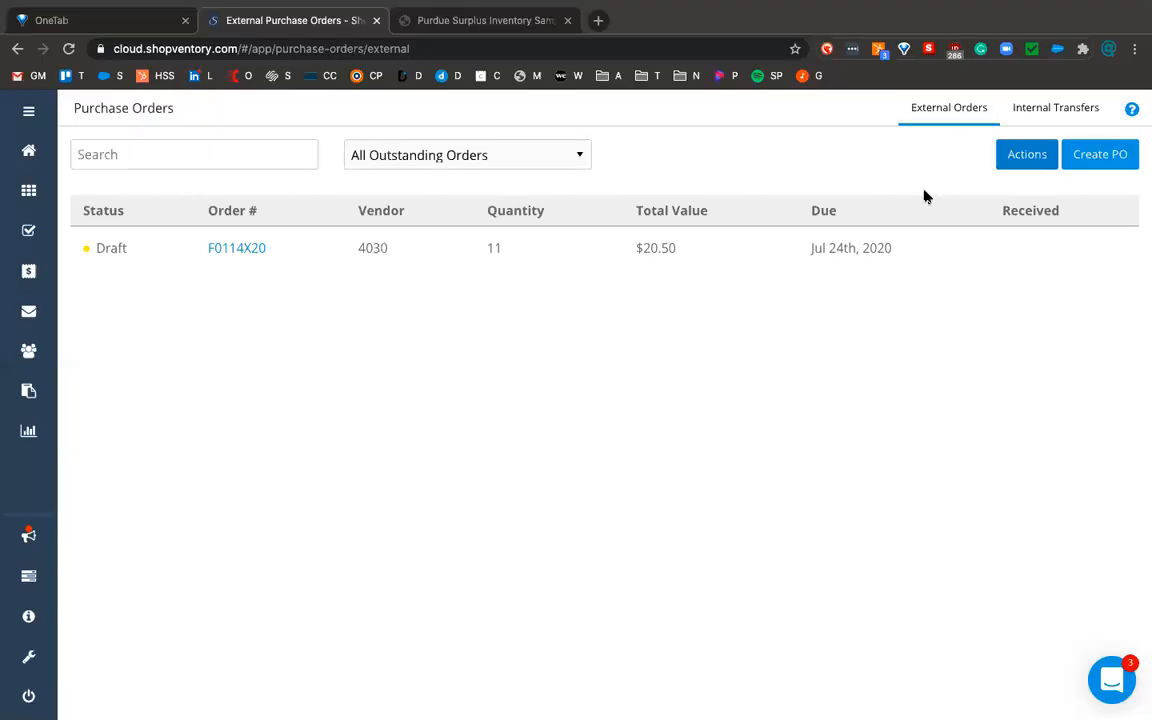
pyautogui.click(1020, 152)
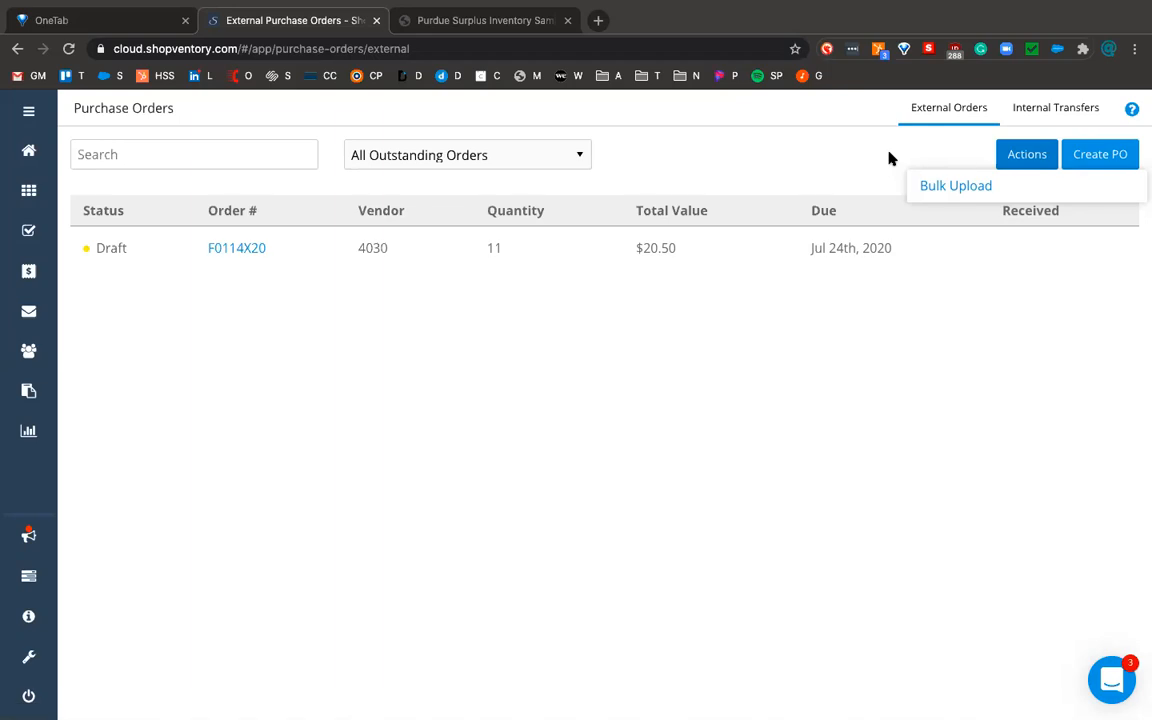
pyautogui.click(1029, 157)
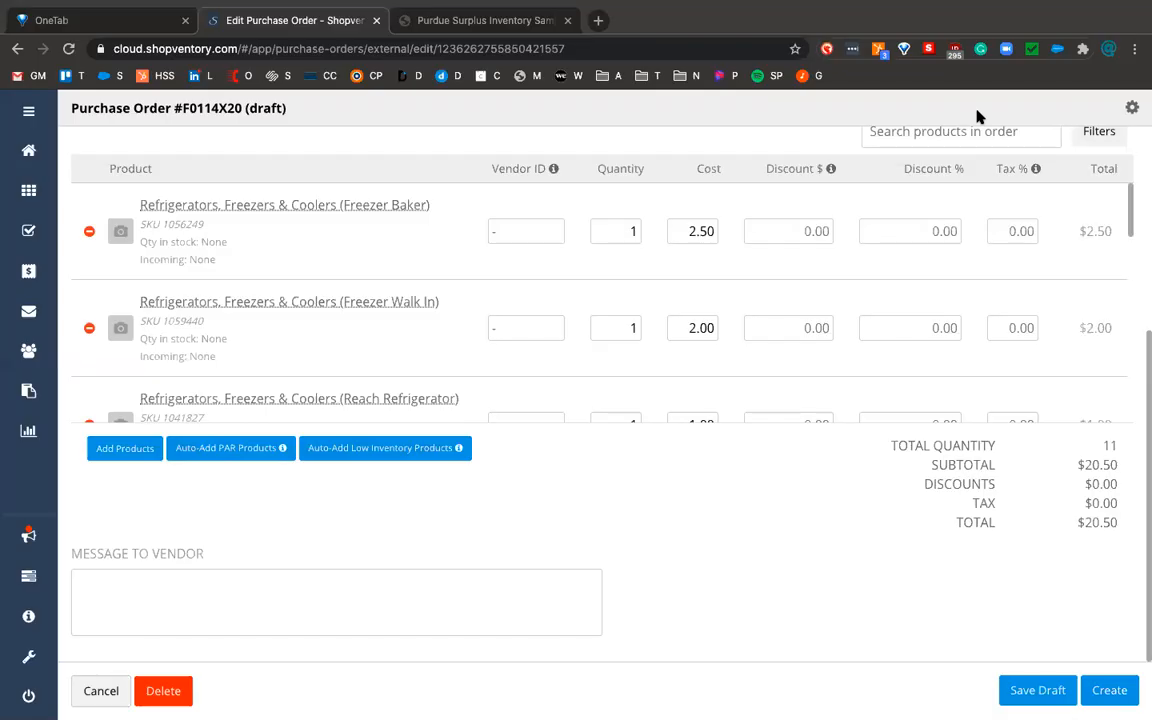
# Review vendor 4030's draft order and create the purchase order with Location 1 as the billing location.
pyautogui.scroll(5, 898, 238)
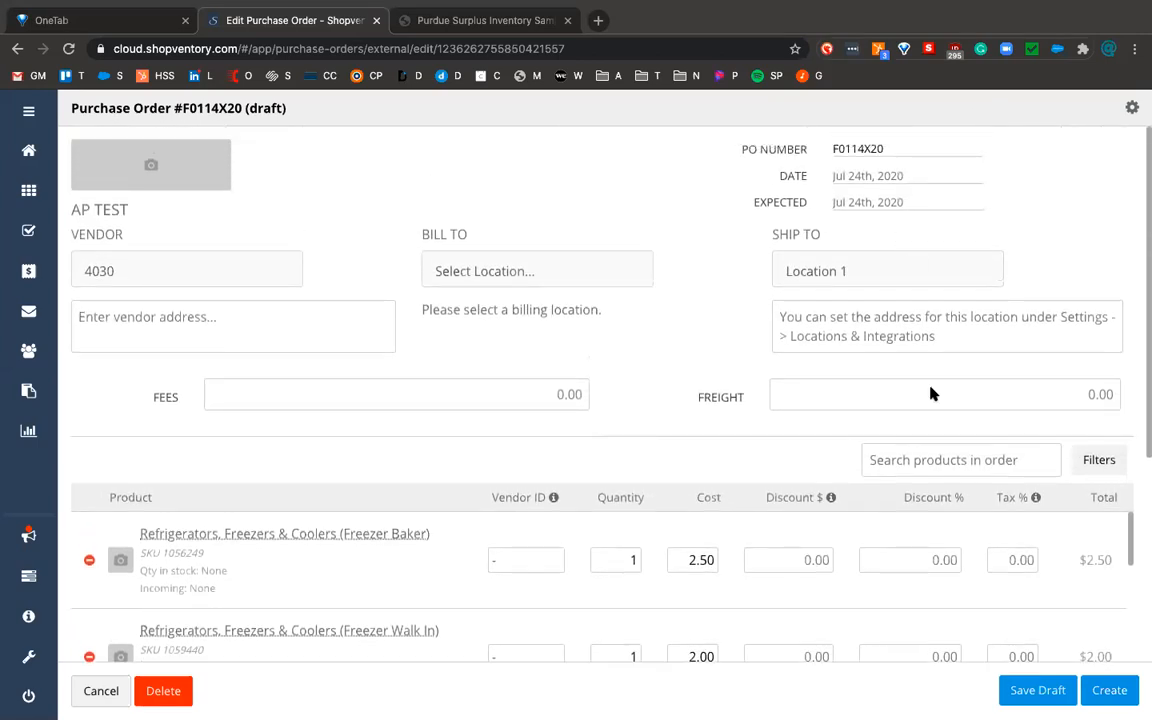
pyautogui.scroll(-10, 928, 578)
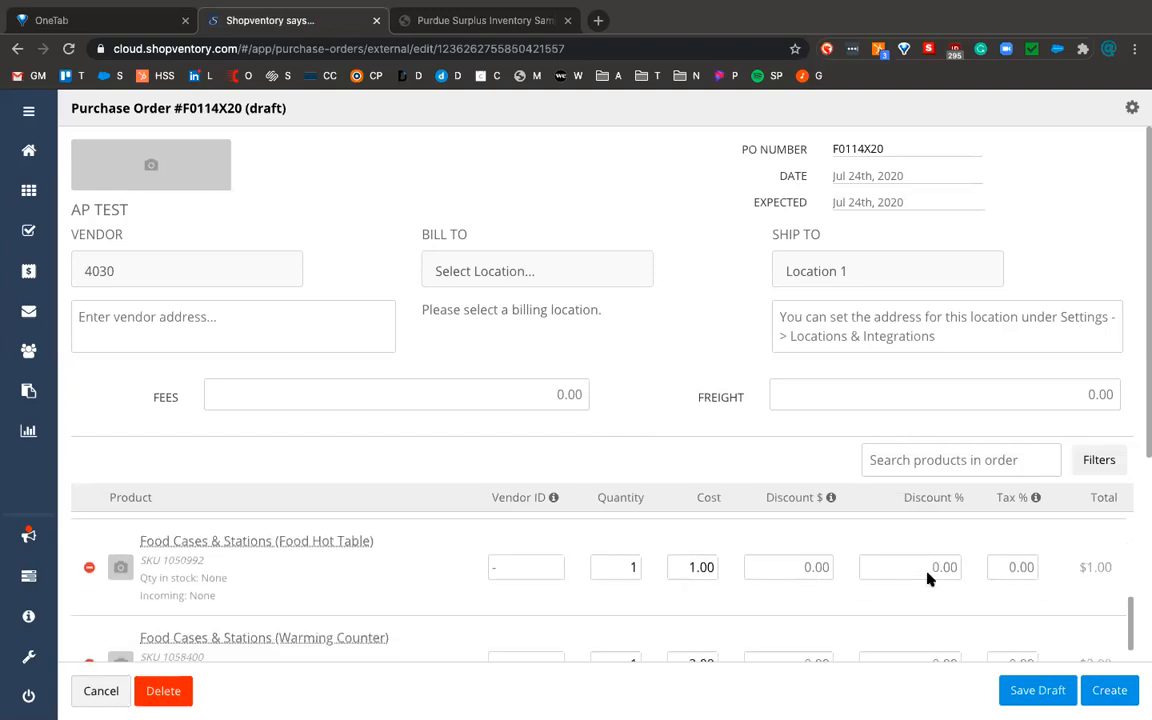
pyautogui.scroll(-5, 928, 578)
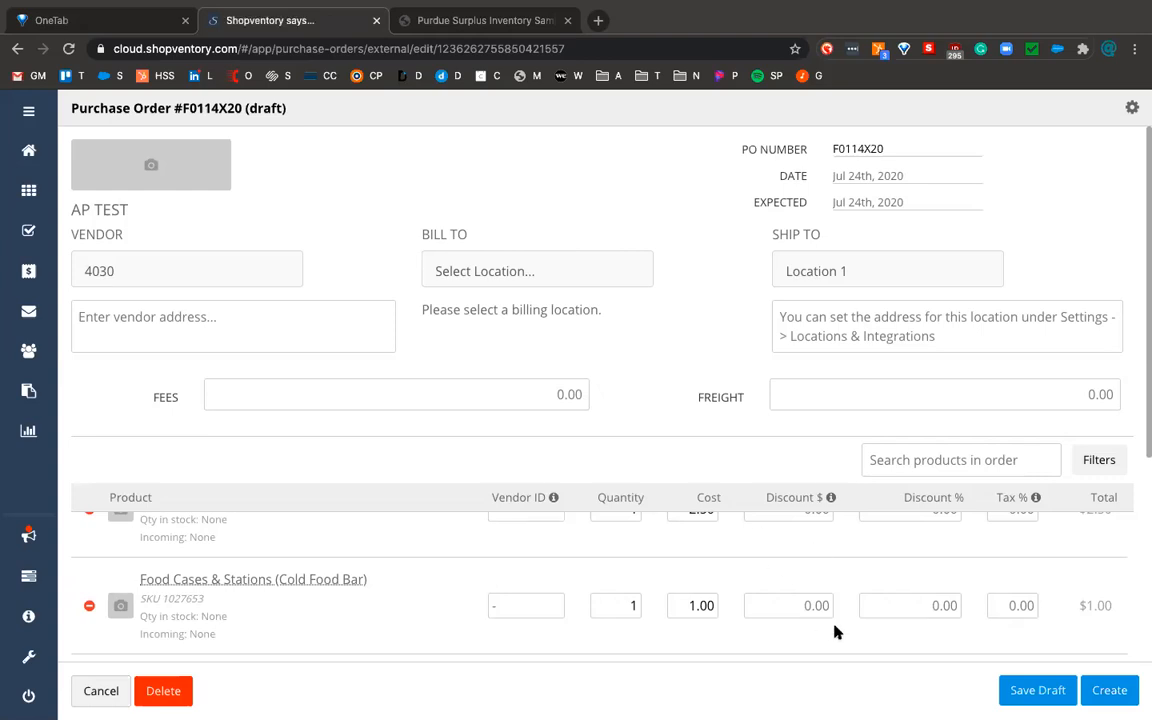
pyautogui.click(1112, 693)
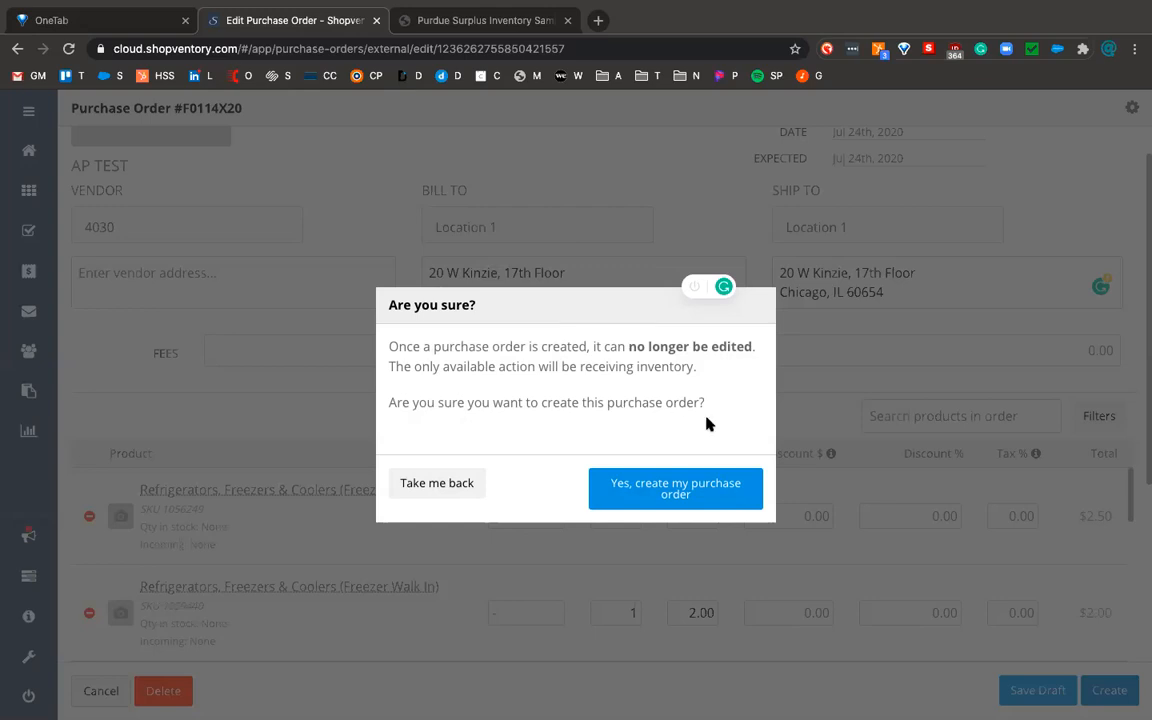
pyautogui.click(690, 486)
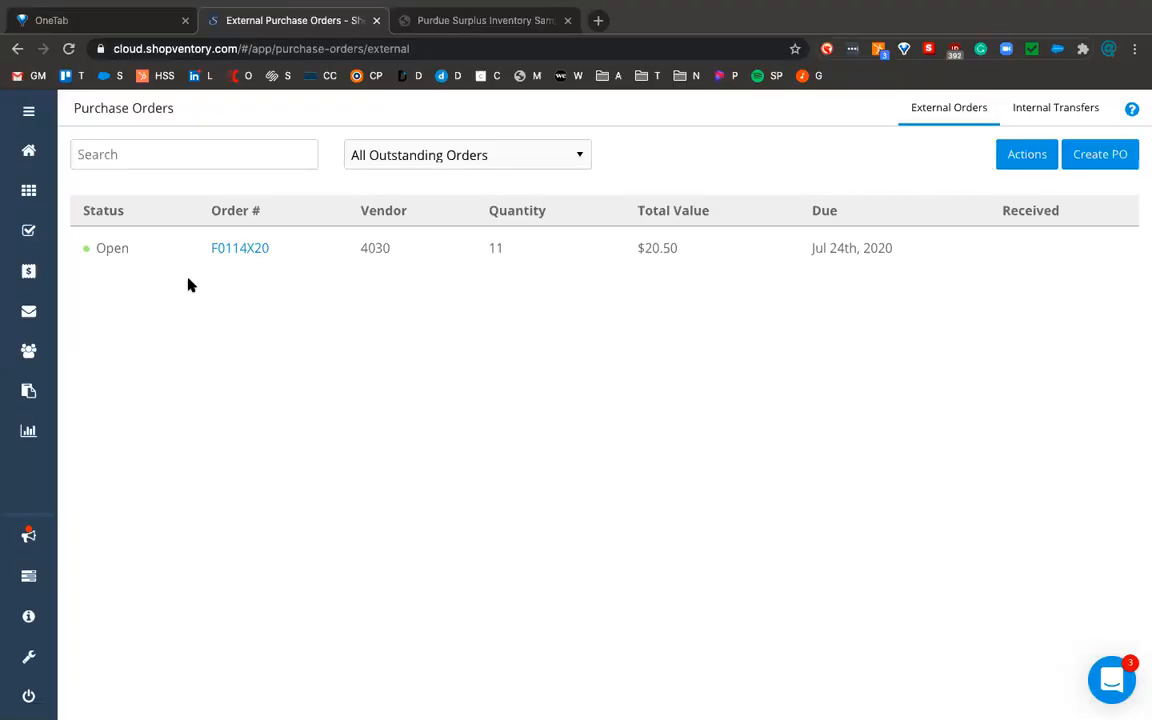
# Open vendor 4030's created purchase order and review its ordered products, costs and totals.
pyautogui.click(249, 250)
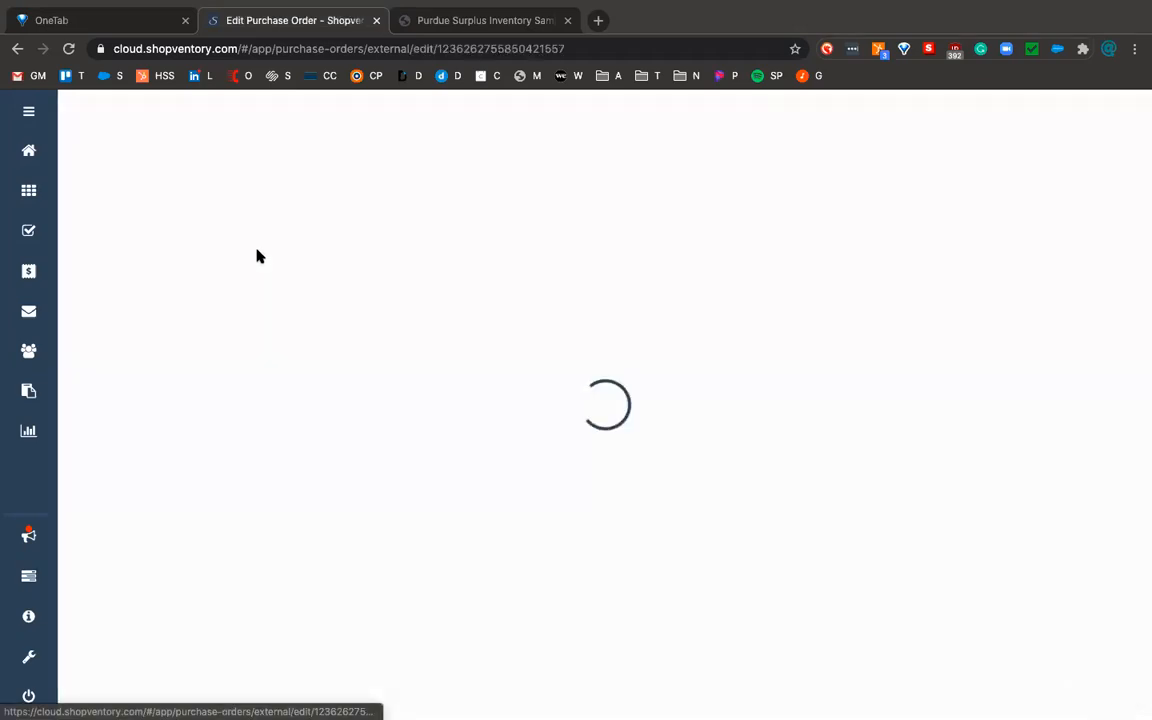
pyautogui.scroll(-2, 824, 596)
pyautogui.scroll(-8, 824, 596)
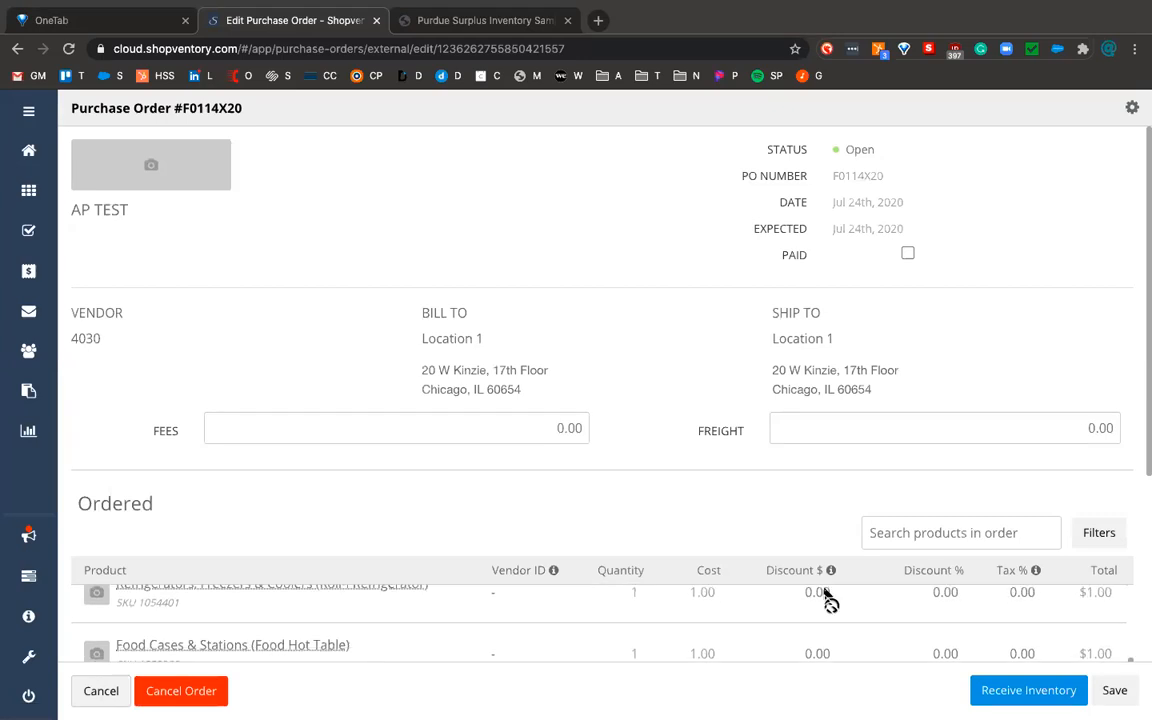
pyautogui.scroll(-5, 824, 596)
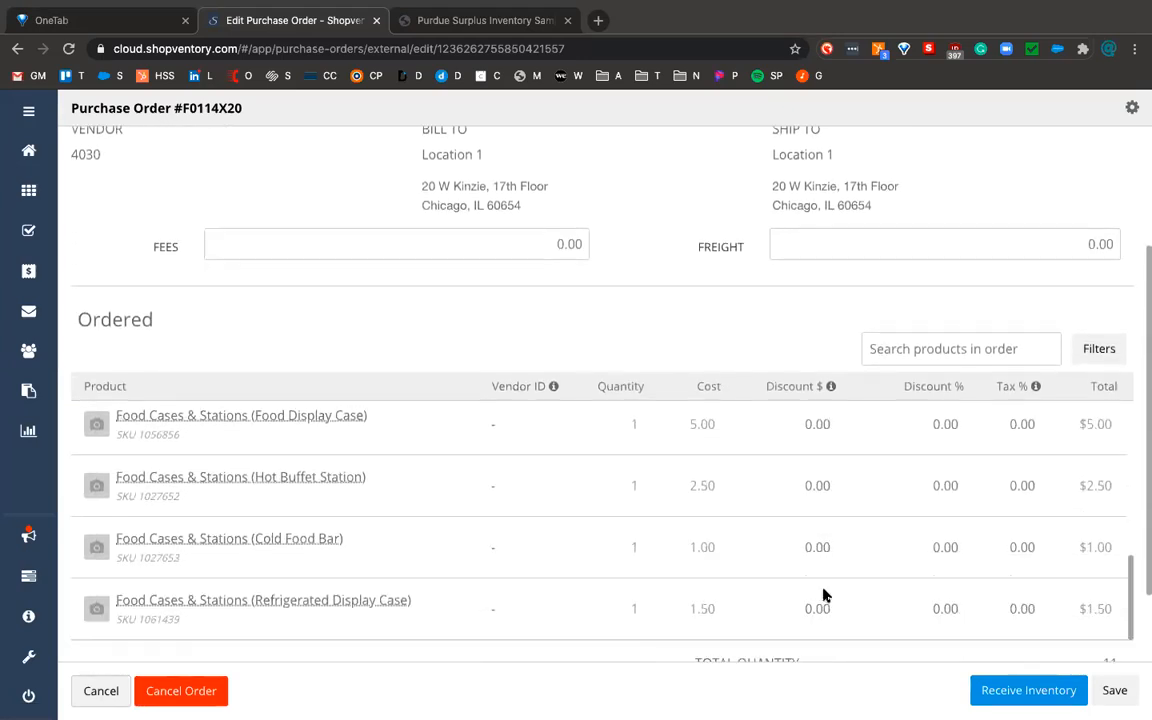
pyautogui.scroll(8, 684, 418)
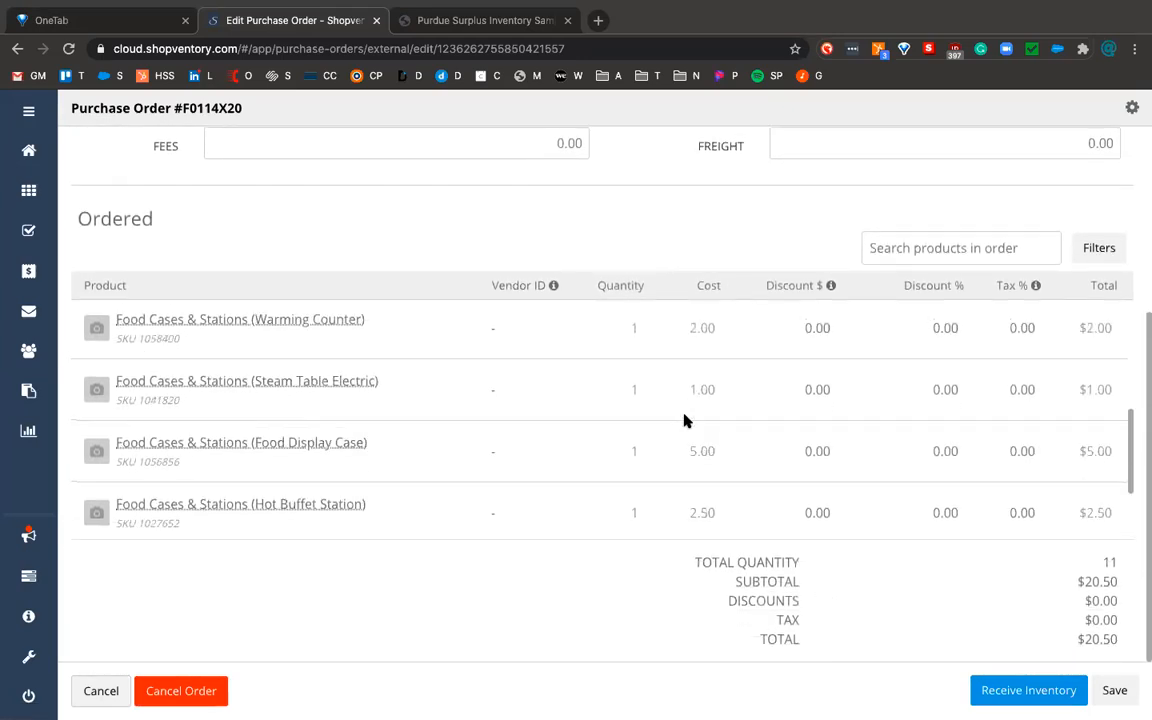
pyautogui.scroll(2, 684, 418)
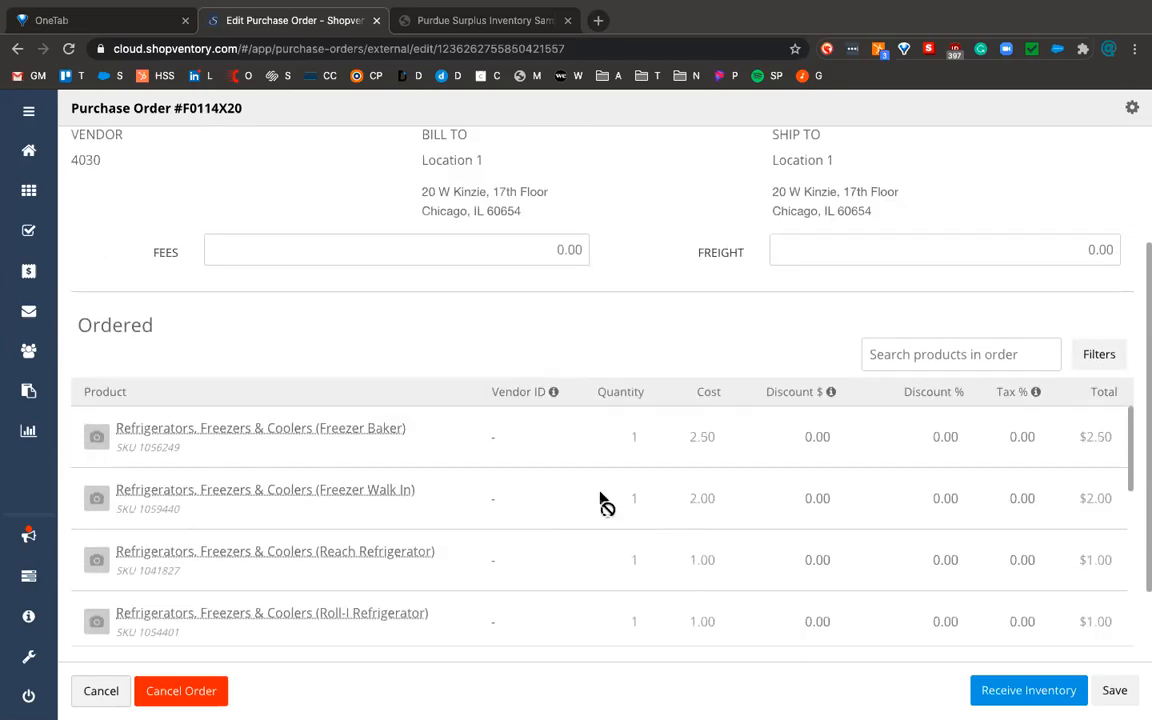
# Start receiving inventory for the order and set the receiving quantity to 1 for the four Refrigerators, Freezers & Coolers variants.
pyautogui.click(1021, 692)
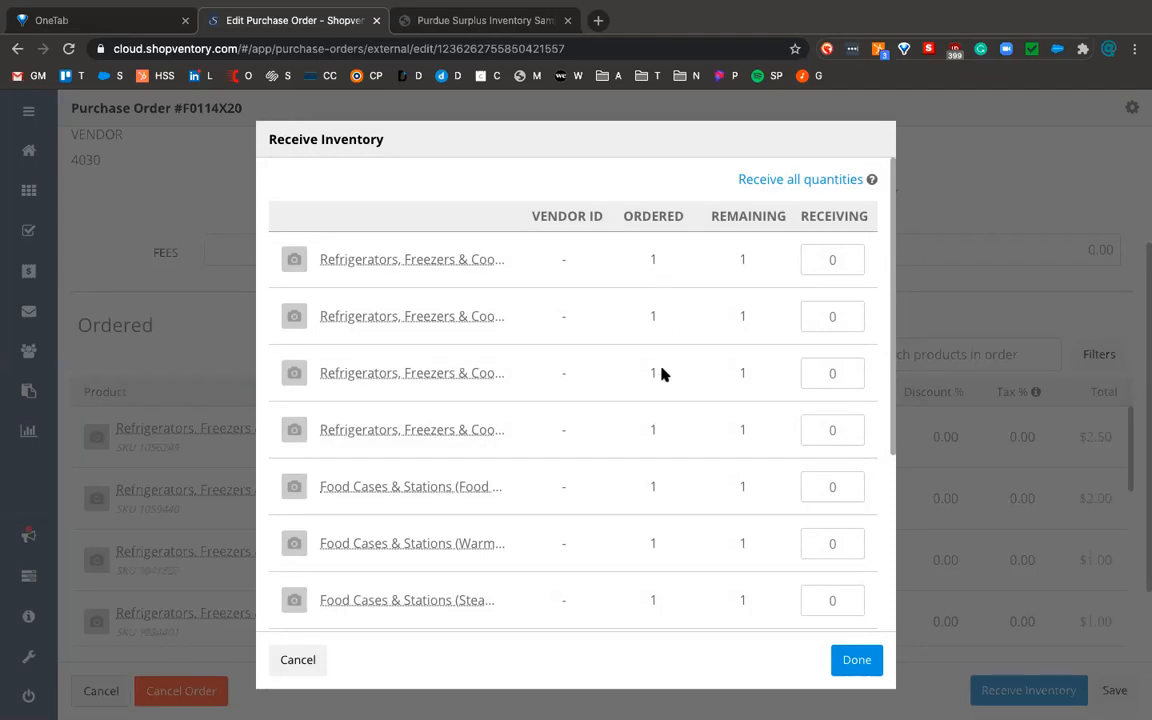
pyautogui.scroll(-3, 663, 540)
pyautogui.scroll(3, 663, 540)
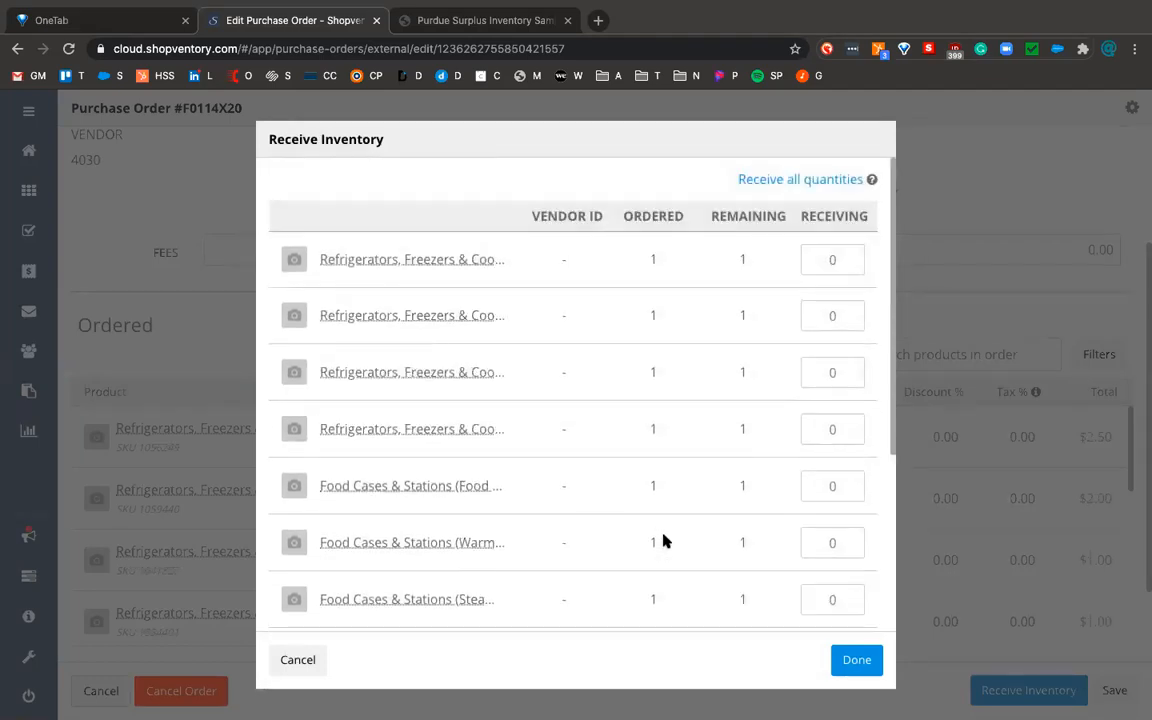
pyautogui.click(840, 259)
pyautogui.write('1')
pyautogui.click(834, 313)
pyautogui.write('1')
pyautogui.click(836, 370)
pyautogui.write('1')
pyautogui.click(834, 428)
pyautogui.write('1')
# Set the receiving quantity to 1 for the Food Hot Table, Warming Counter and Steam Table Electric variants.
pyautogui.click(832, 486)
pyautogui.write('1')
pyautogui.click(838, 541)
pyautogui.write('1')
pyautogui.click(840, 599)
pyautogui.write('1')
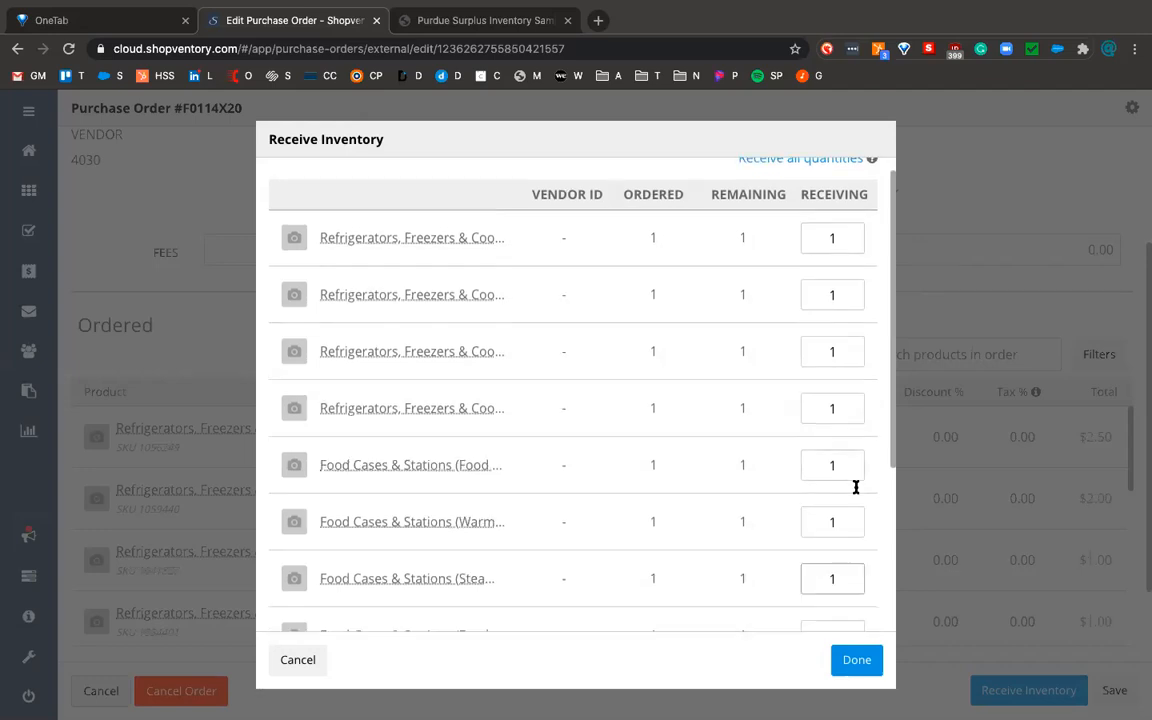
# Set the receiving quantity to 1 for the Food Display Case, Hot Buffet Station, Cold Food Bar and Refrigerated Display Case variants.
pyautogui.scroll(-3, 856, 485)
pyautogui.click(838, 421)
pyautogui.write('1')
pyautogui.click(838, 477)
pyautogui.write('1')
pyautogui.click(836, 534)
pyautogui.write('1')
pyautogui.click(838, 588)
pyautogui.write('1')
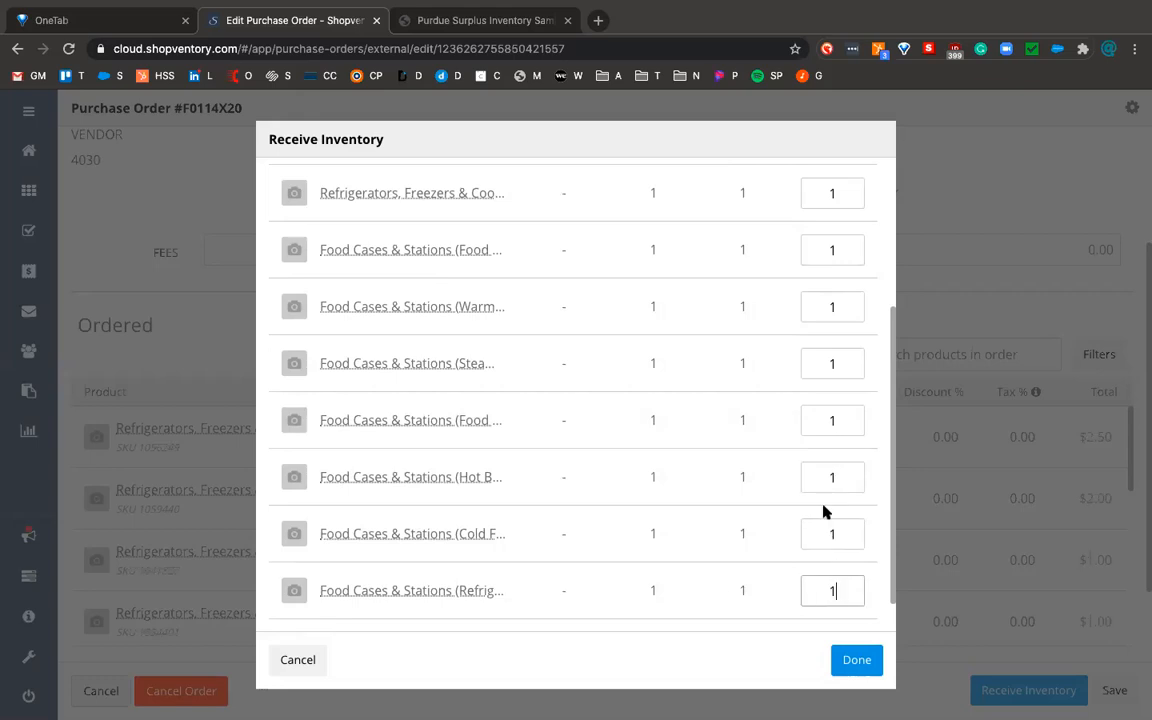
# Clear the receiving quantities of the Cold Food Bar and Refrigerated Display Case, apply receiving of all quantities, and finish the receiving list.
pyautogui.scroll(-1, 820, 500)
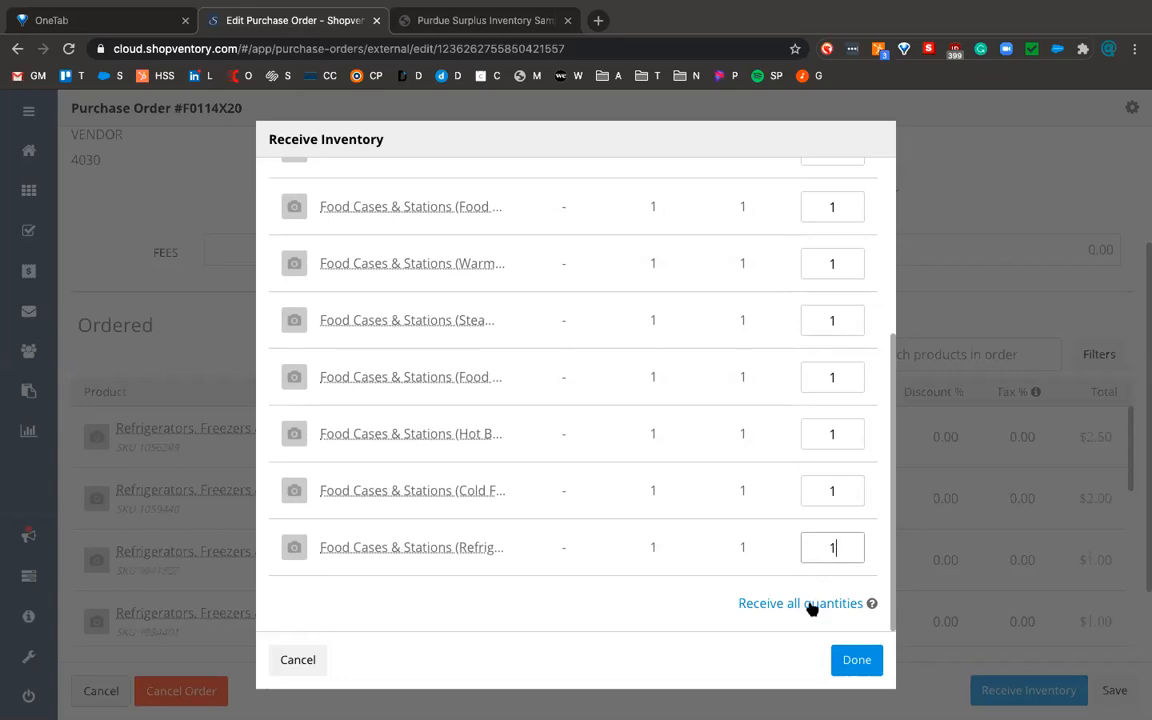
pyautogui.press('BackSpace')
pyautogui.moveTo(843, 490); pyautogui.dragTo(810, 488)
pyautogui.press('BackSpace')
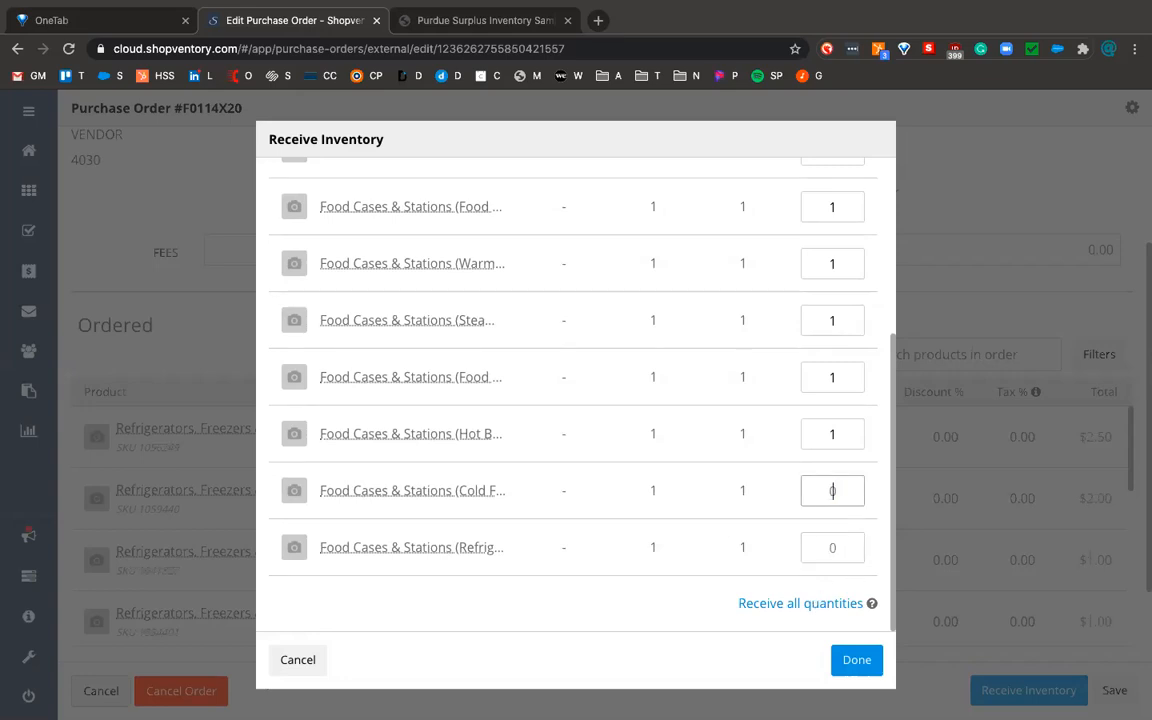
pyautogui.click(812, 603)
pyautogui.scroll(5, 827, 484)
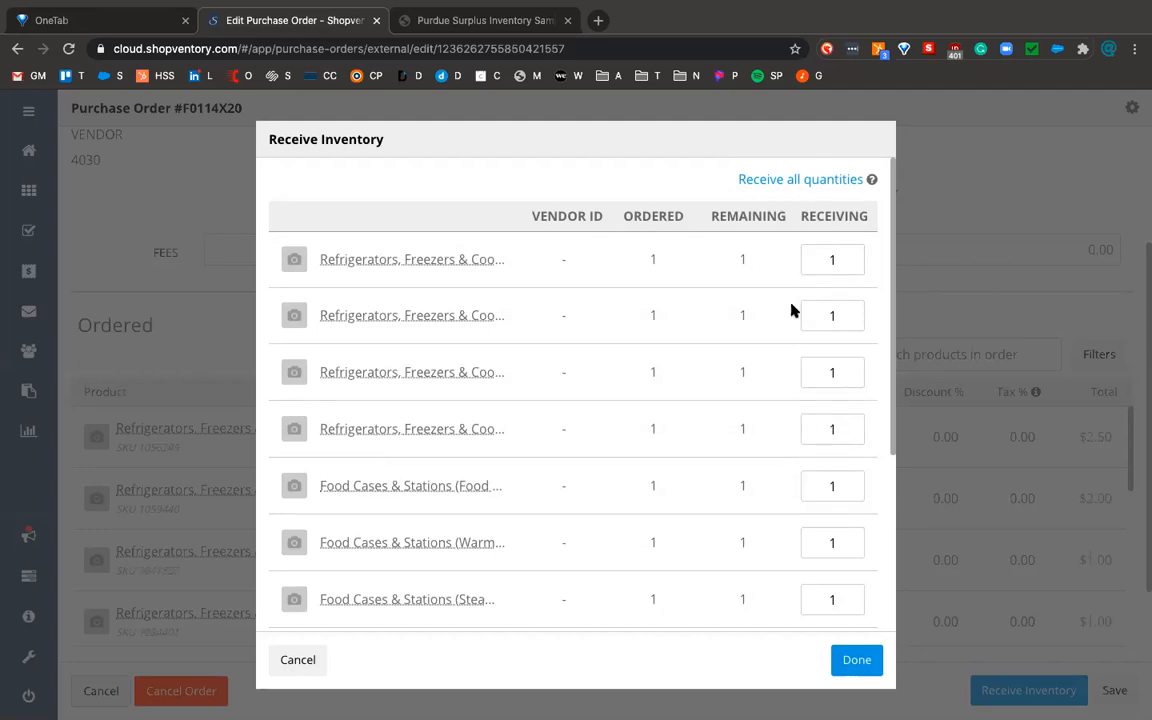
pyautogui.scroll(-5, 795, 309)
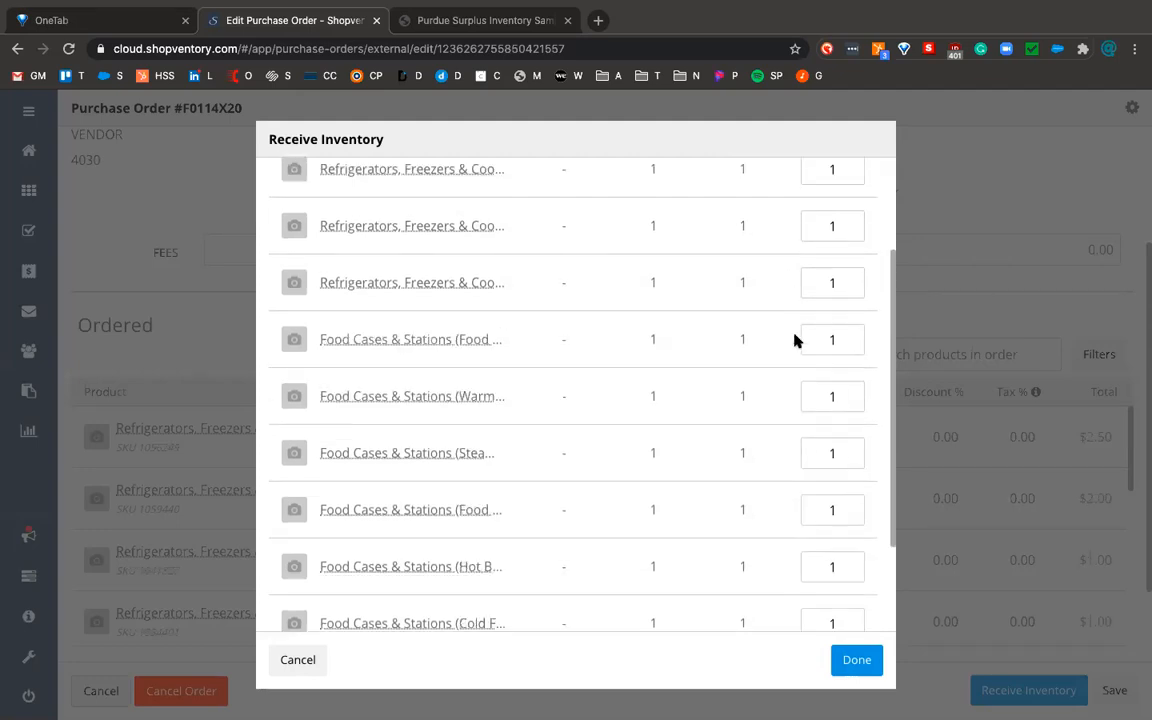
pyautogui.click(856, 661)
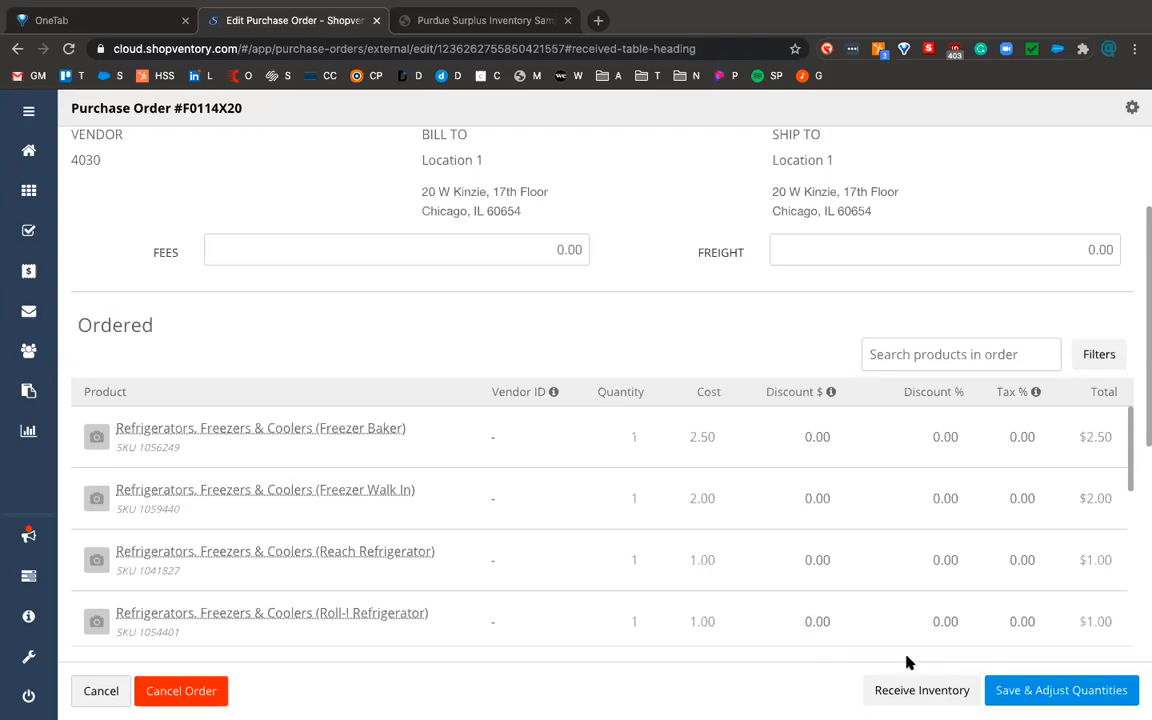
# Recheck the receiving list, save the order with the inventory adjustment, and continue without printing labels.
pyautogui.click(939, 698)
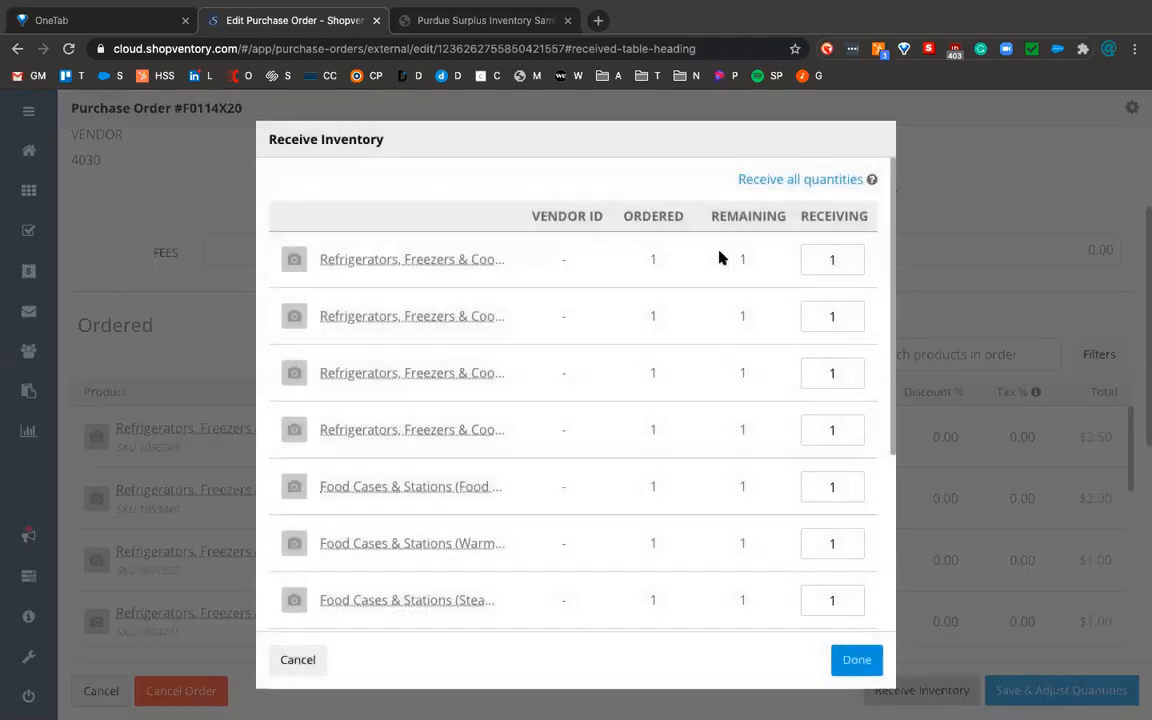
pyautogui.click(862, 664)
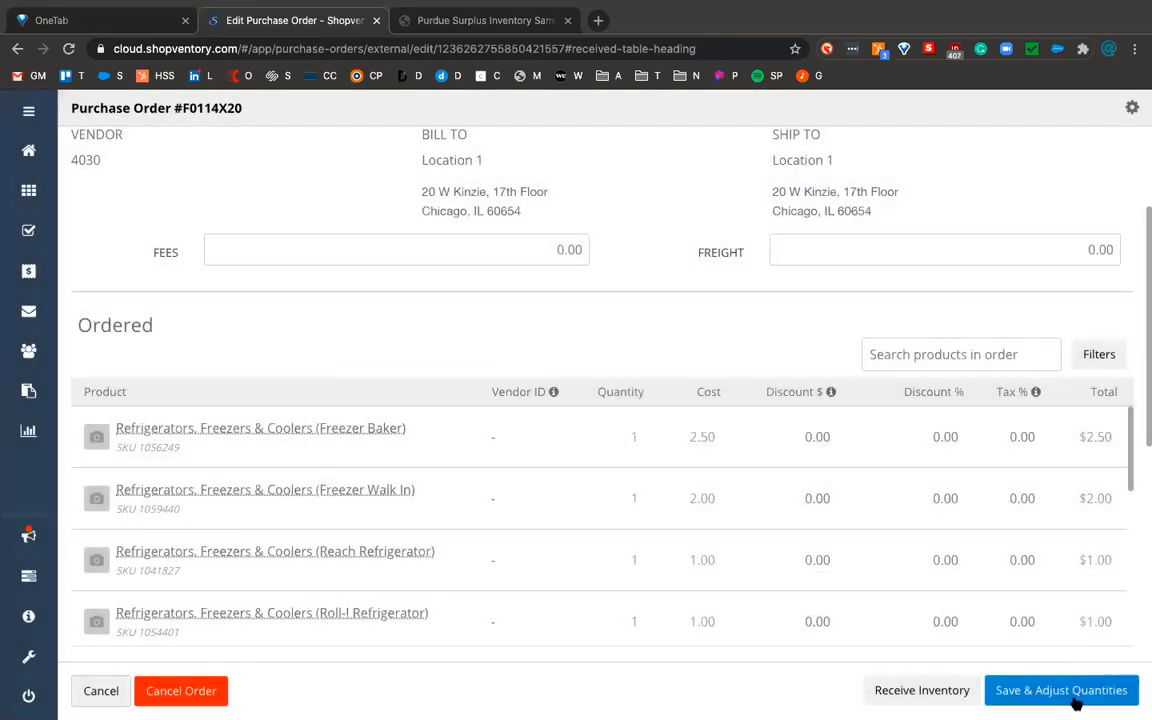
pyautogui.click(1075, 704)
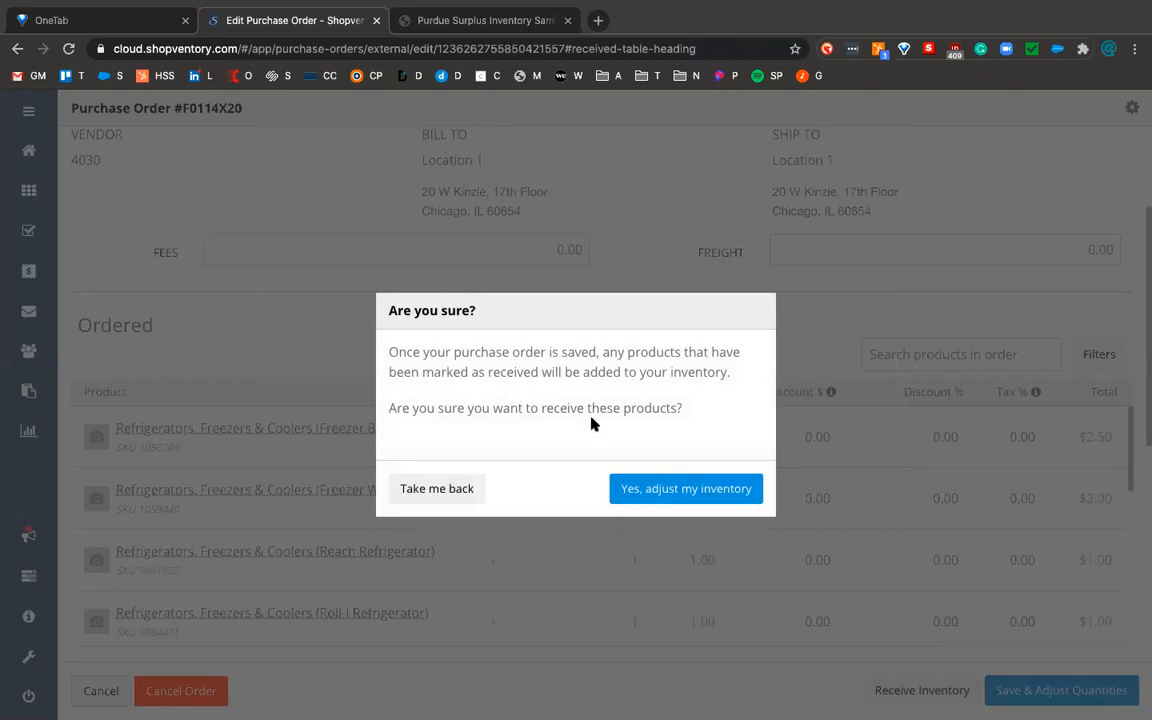
pyautogui.click(690, 500)
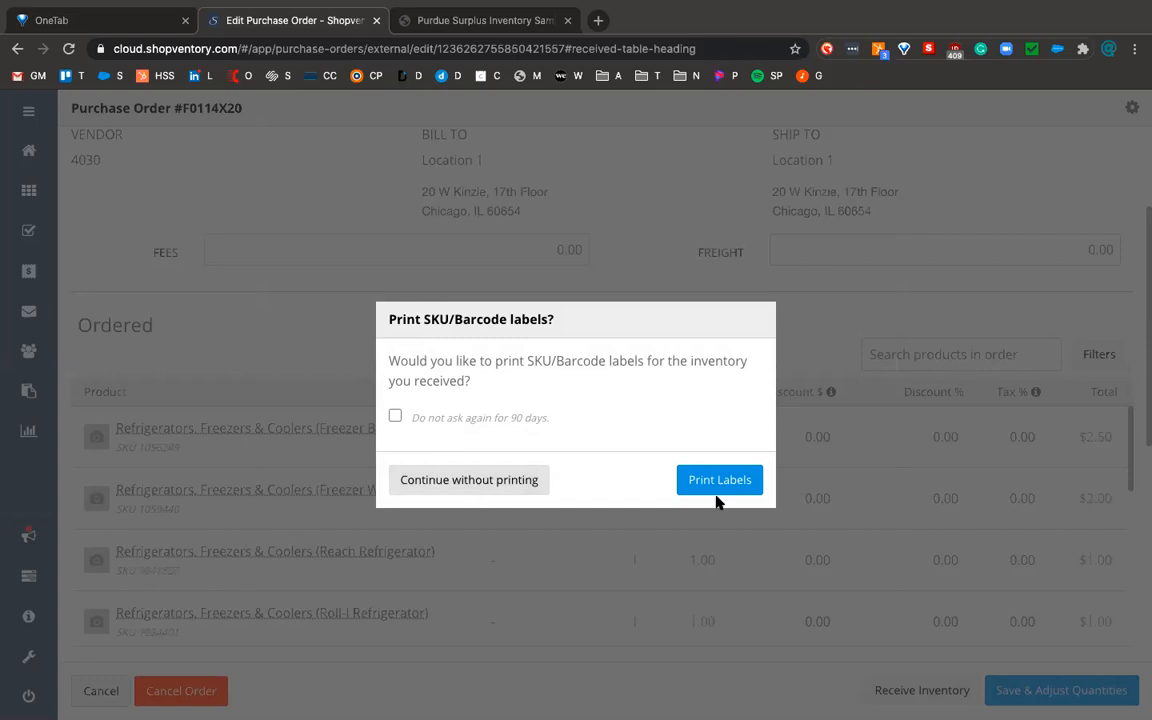
pyautogui.click(456, 482)
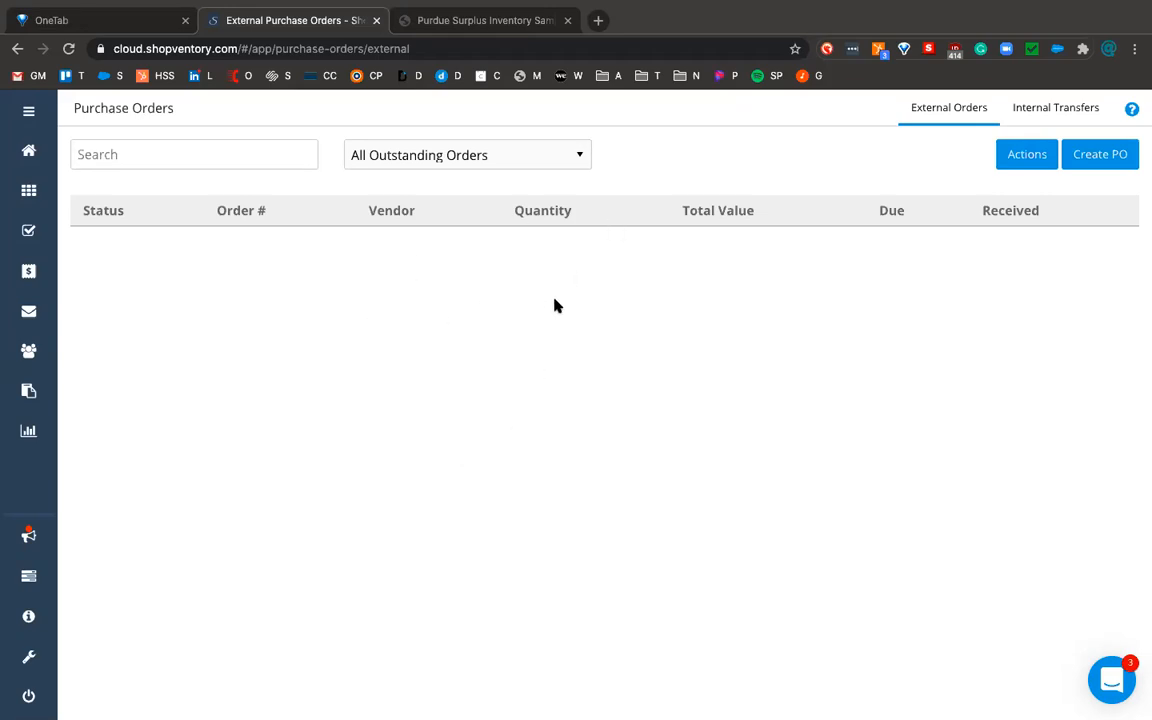
# List all purchase orders and check the received variants' stock quantities, costs and prices in the product inventory.
pyautogui.click(574, 159)
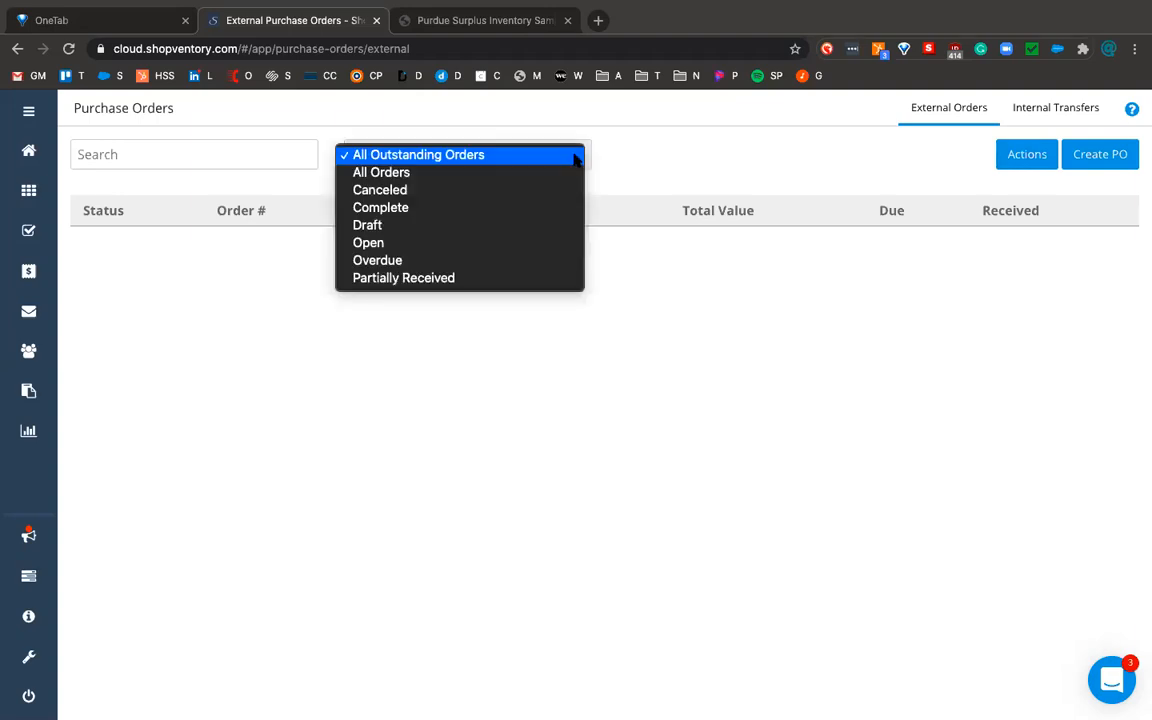
pyautogui.click(512, 175)
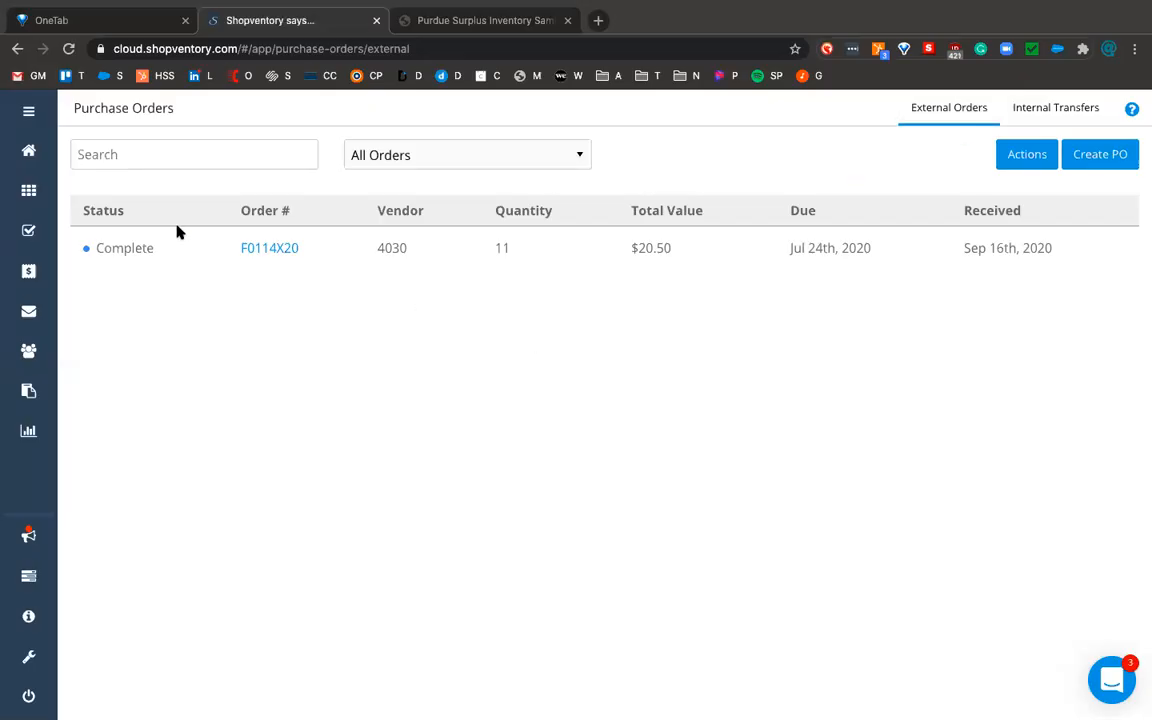
pyautogui.click(30, 191)
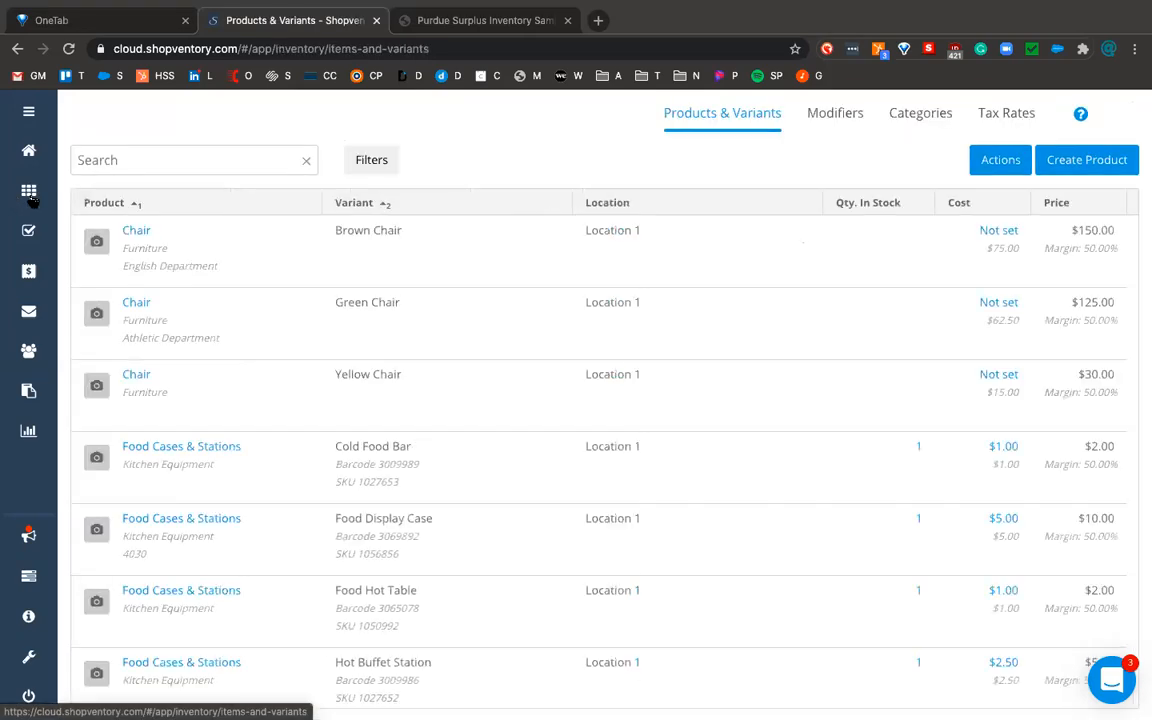
pyautogui.scroll(-1, 245, 343)
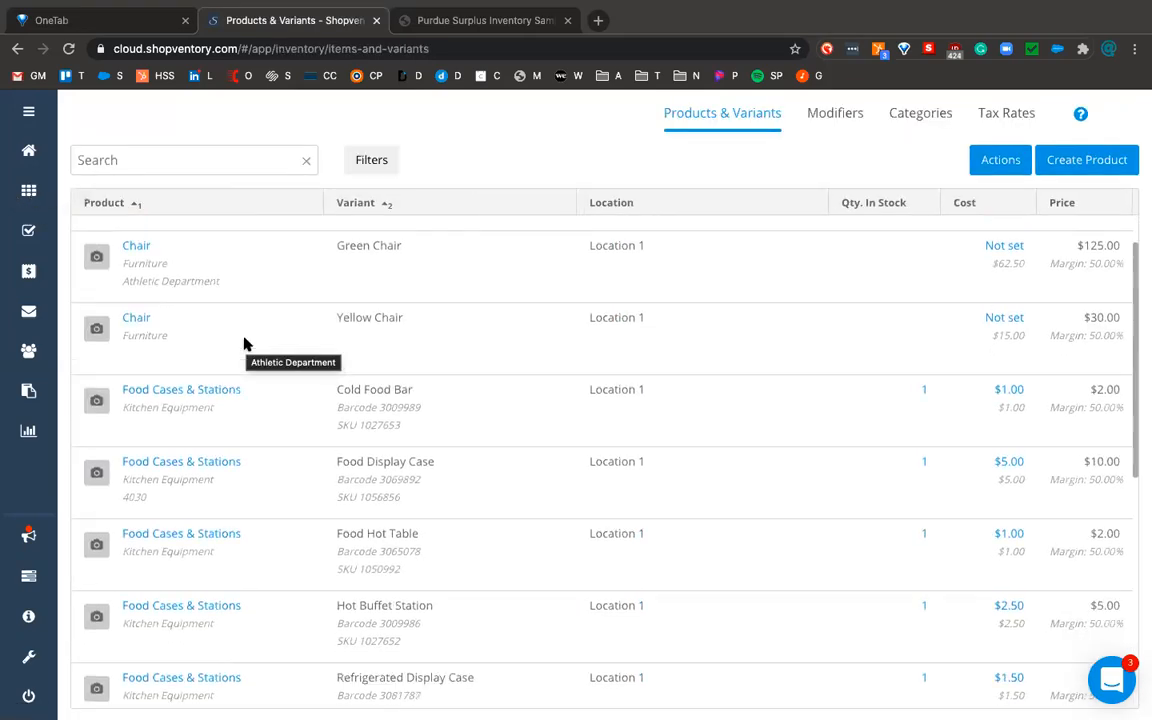
pyautogui.scroll(-1, 245, 343)
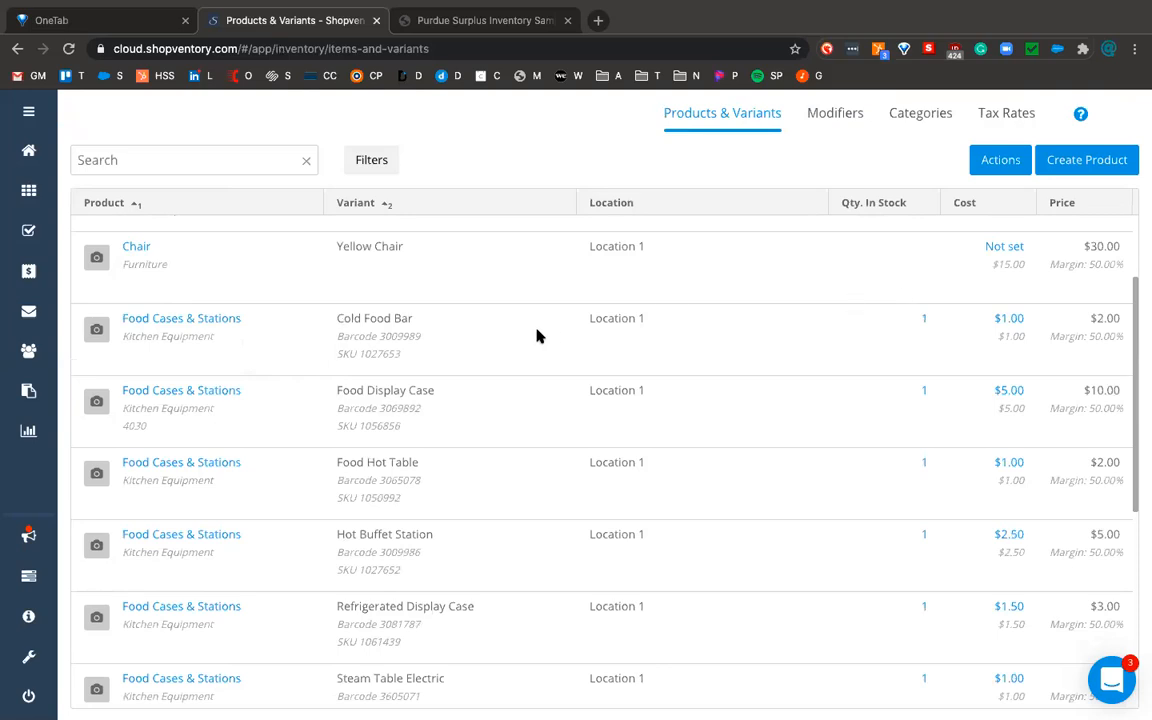
pyautogui.scroll(-1, 537, 335)
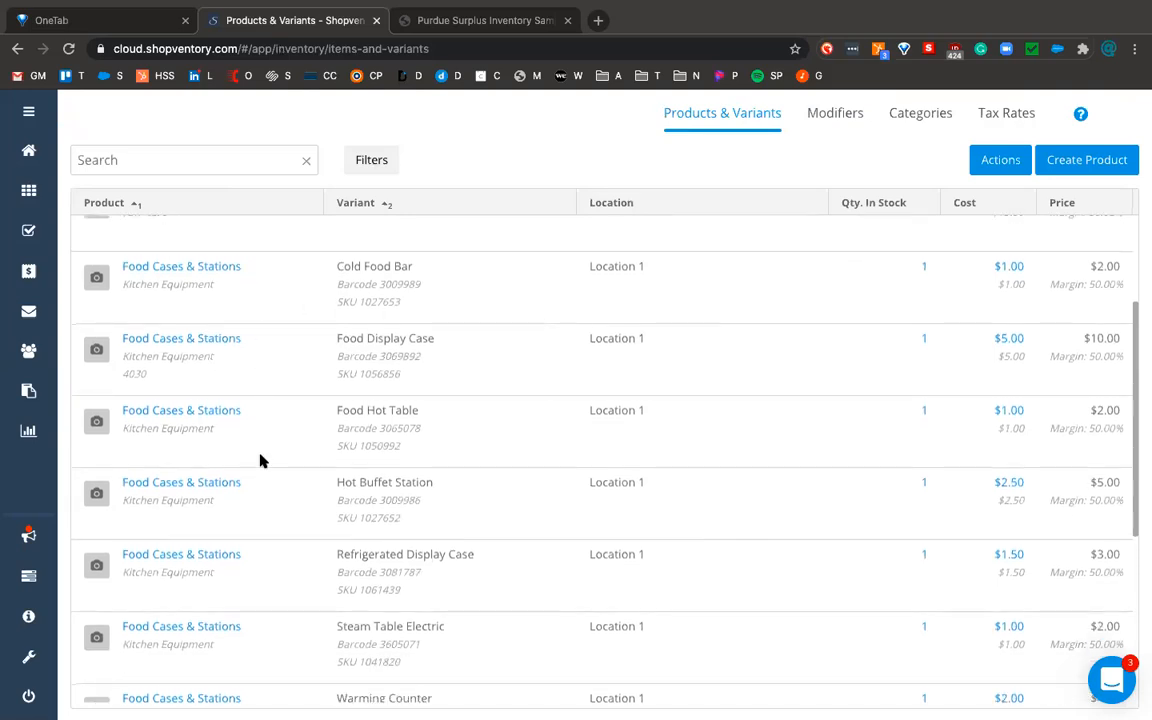
pyautogui.scroll(-4, 259, 460)
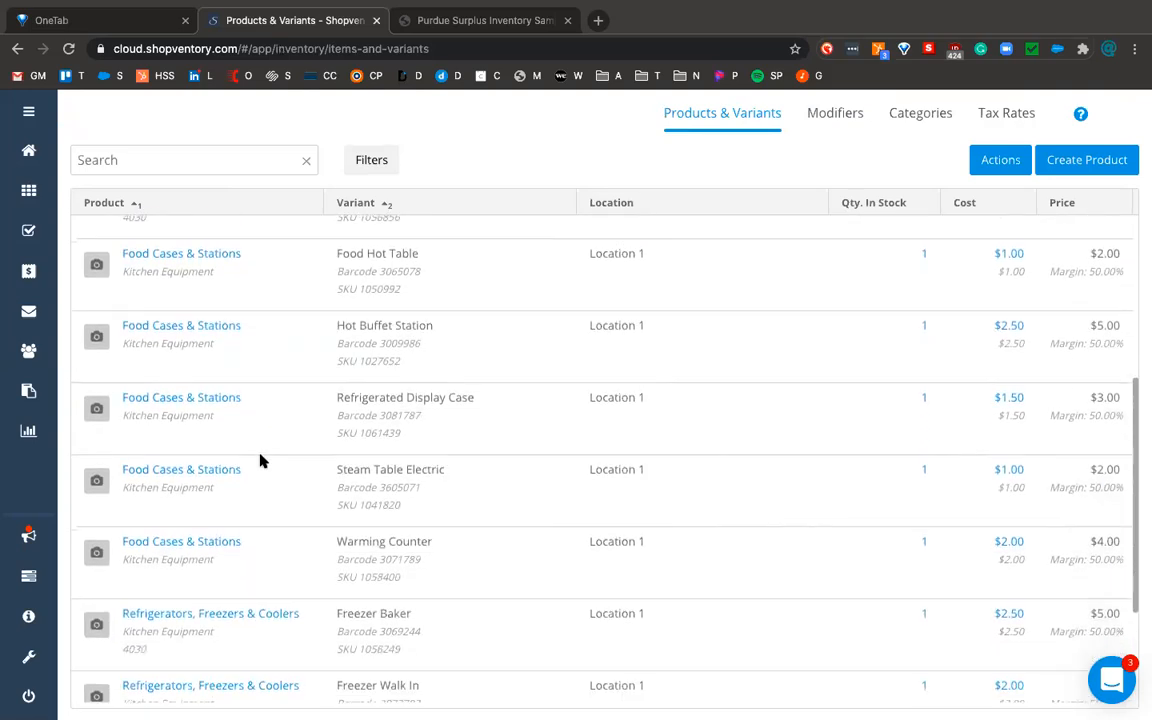
pyautogui.scroll(-3, 259, 460)
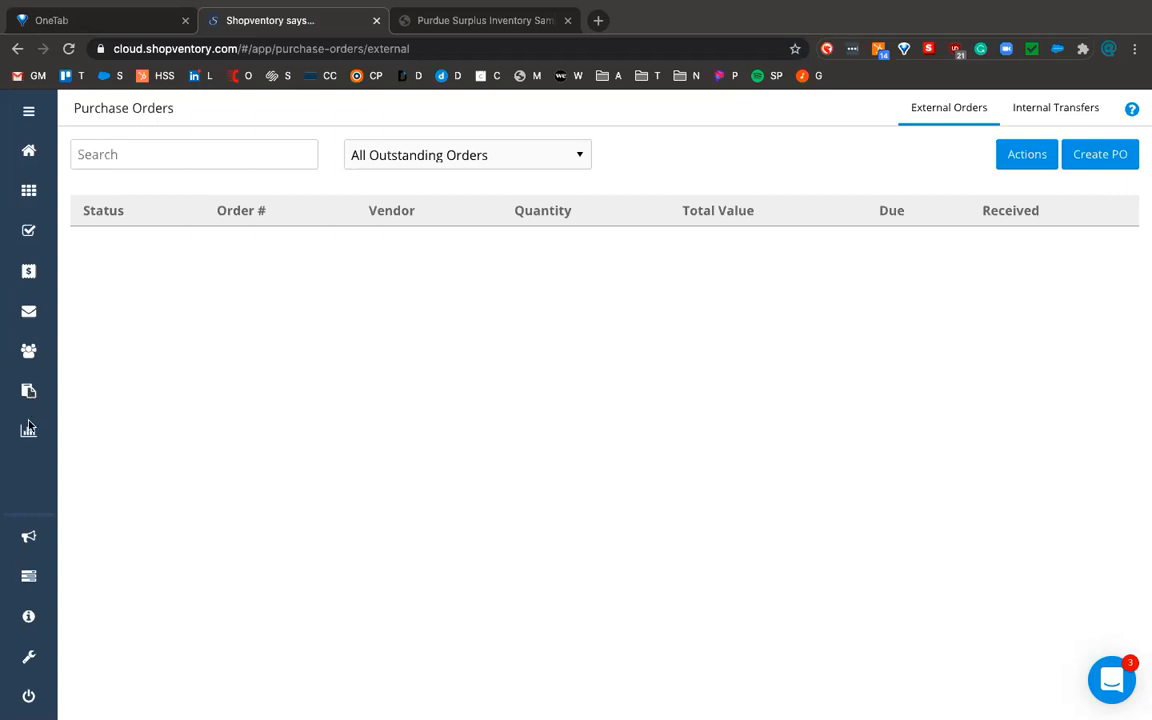
# Open the Sales Report and review its sales figures, transaction and category charts, and products sold table.
pyautogui.click(28, 115)
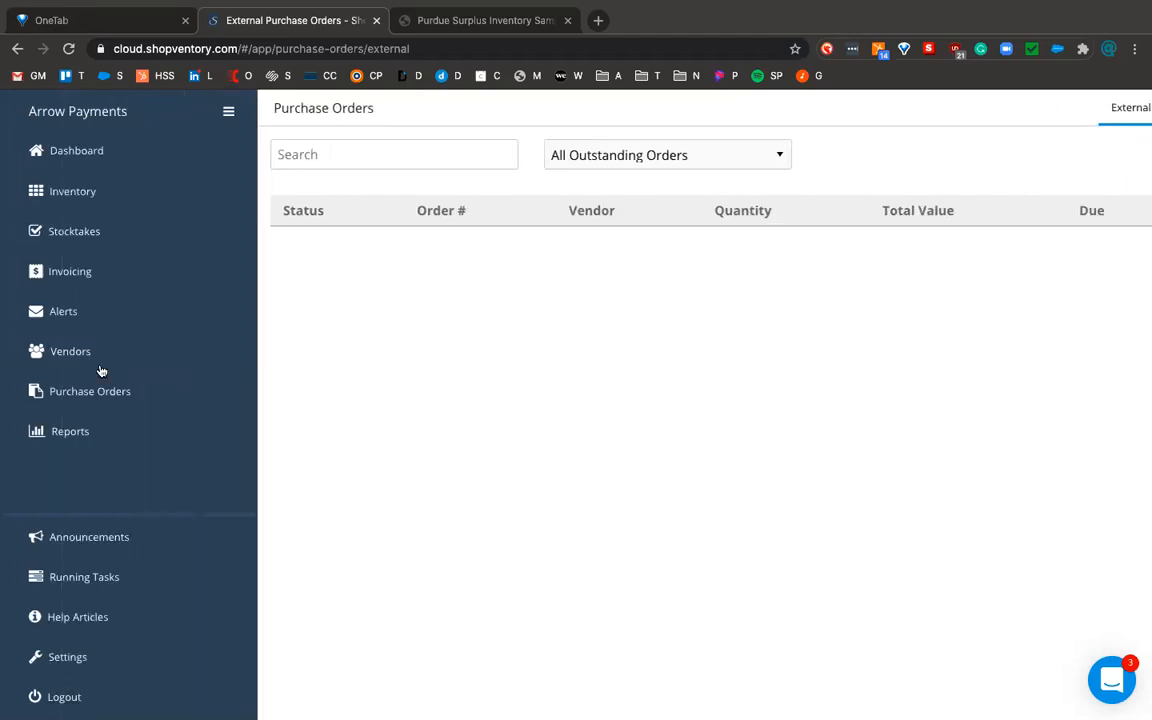
pyautogui.click(70, 431)
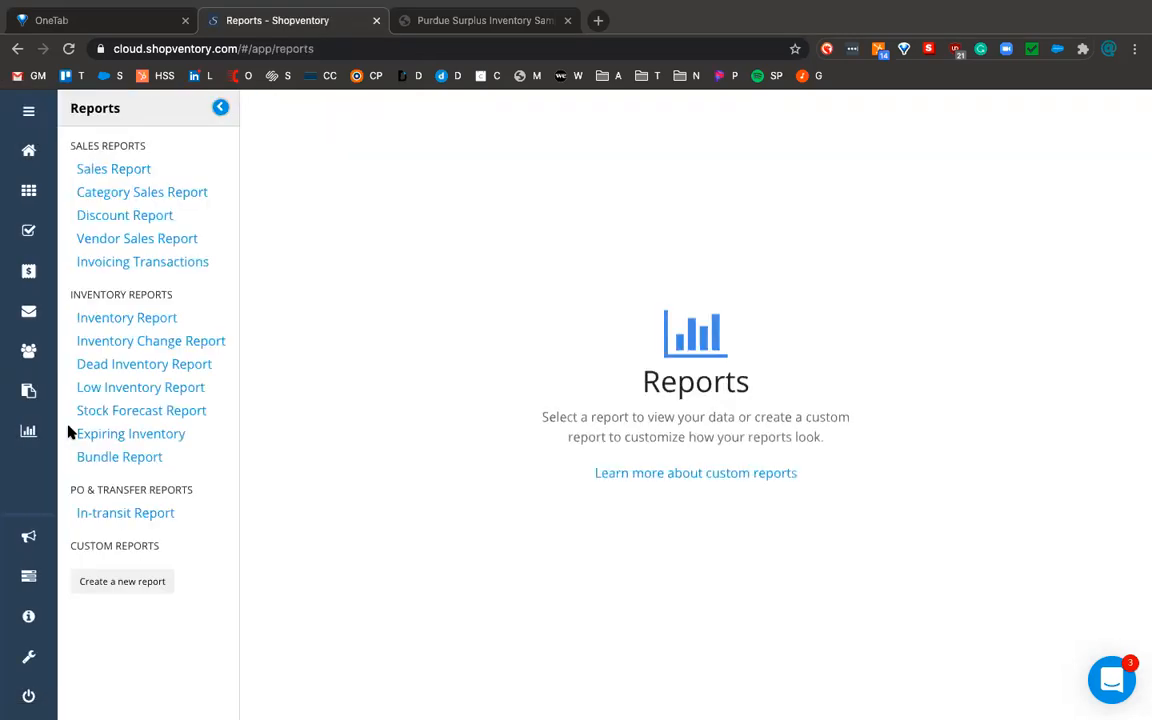
pyautogui.click(114, 171)
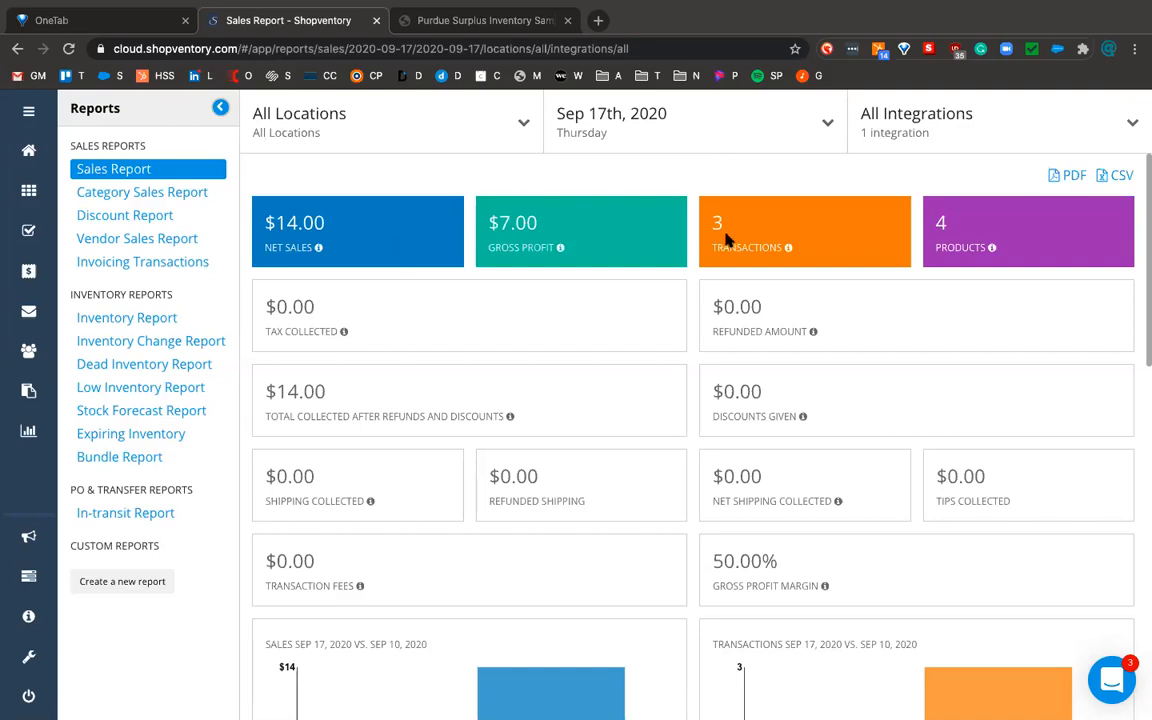
pyautogui.scroll(-2, 855, 350)
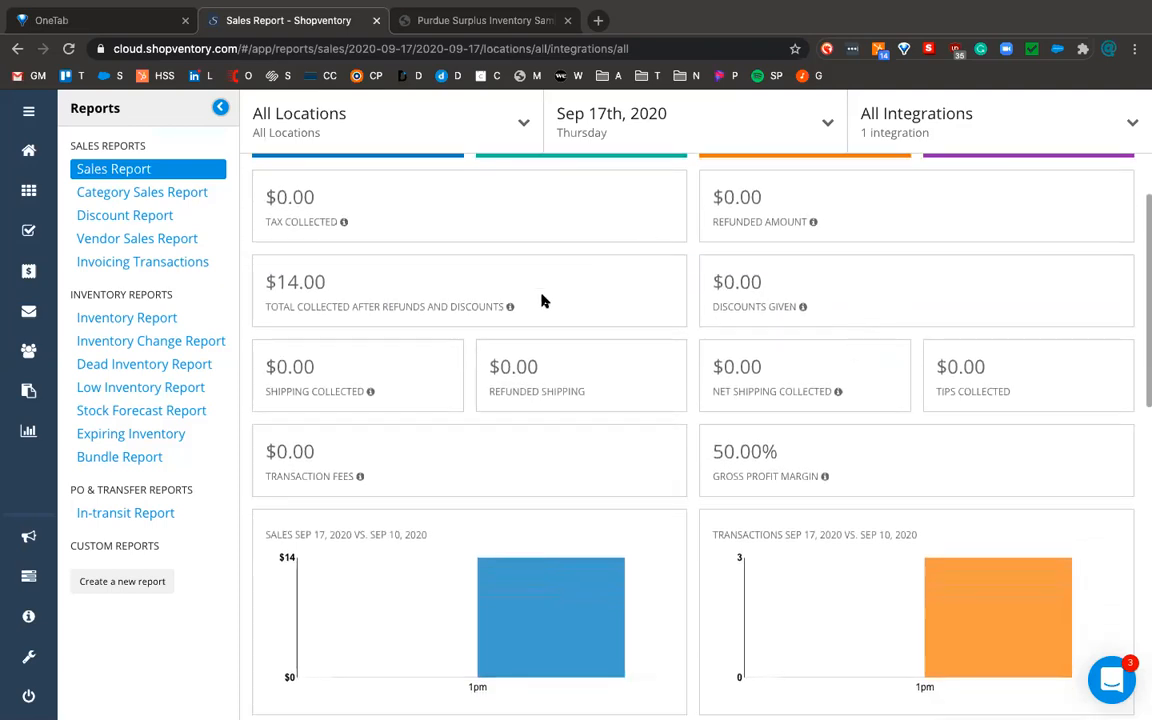
pyautogui.scroll(-3, 733, 383)
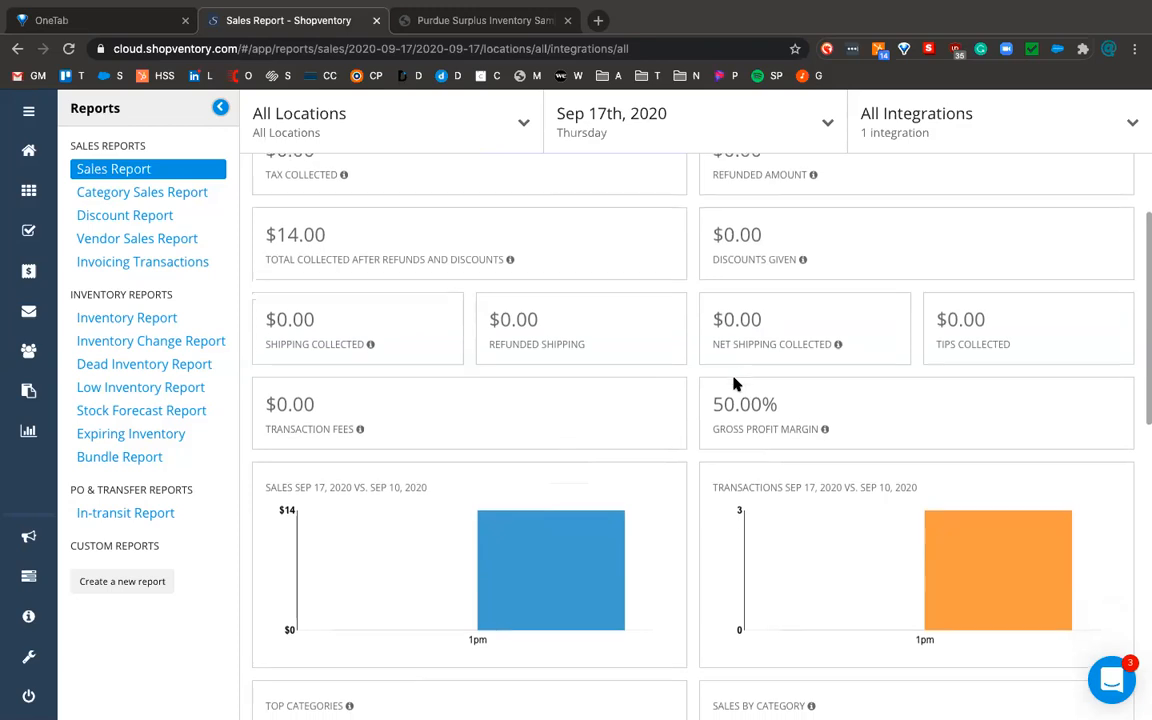
pyautogui.scroll(-3, 733, 383)
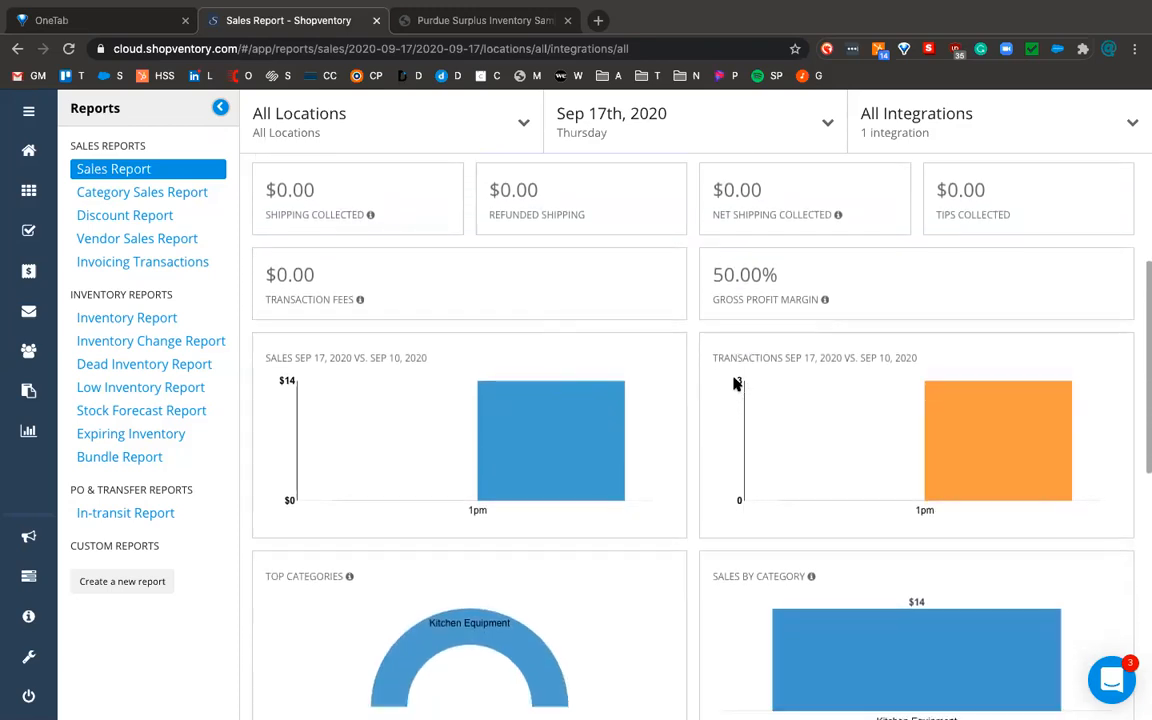
pyautogui.scroll(-5, 733, 381)
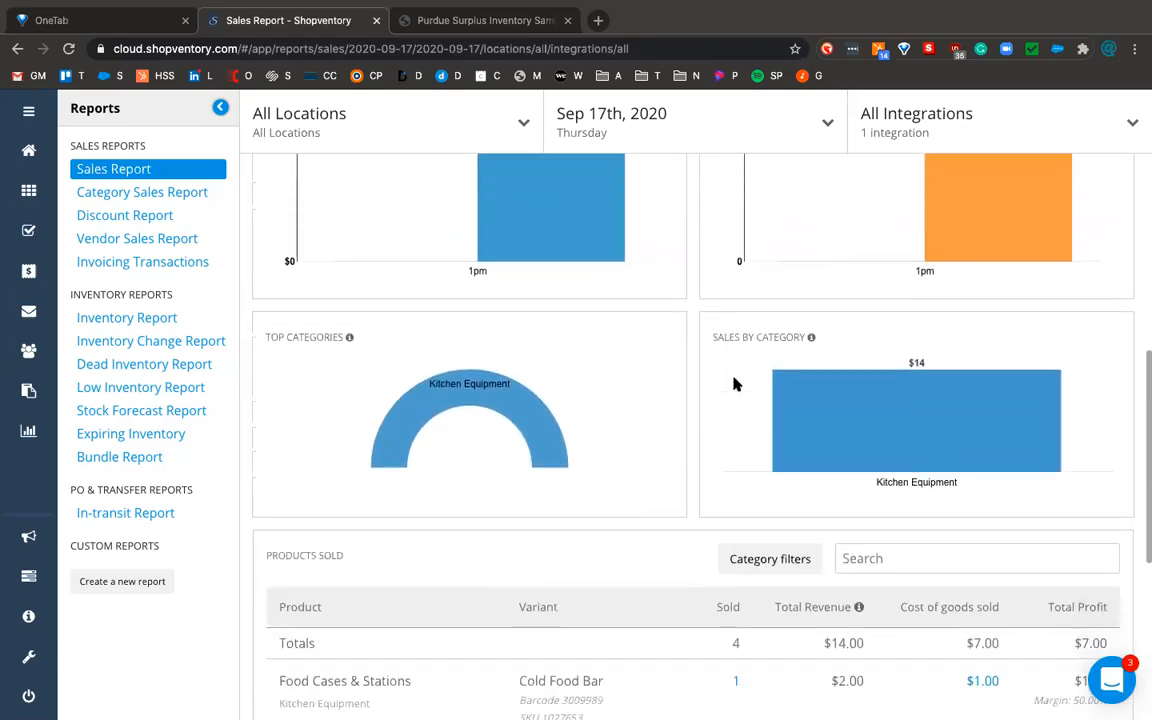
pyautogui.moveTo(505, 336)
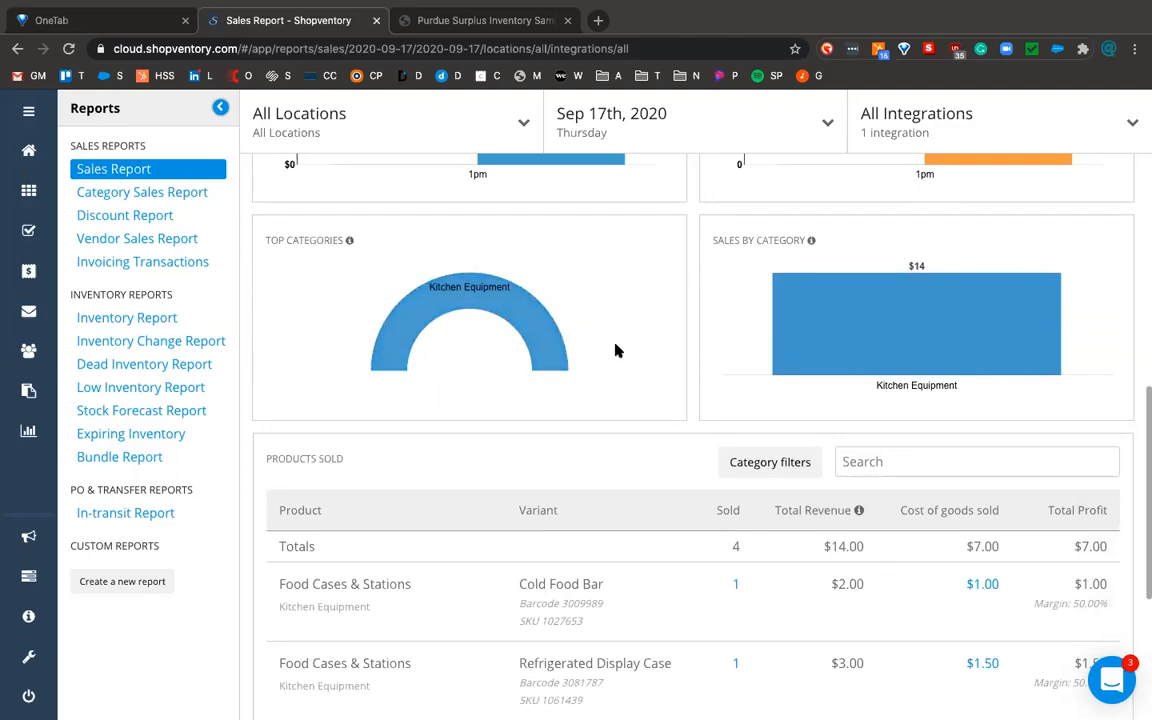
pyautogui.scroll(-3, 731, 355)
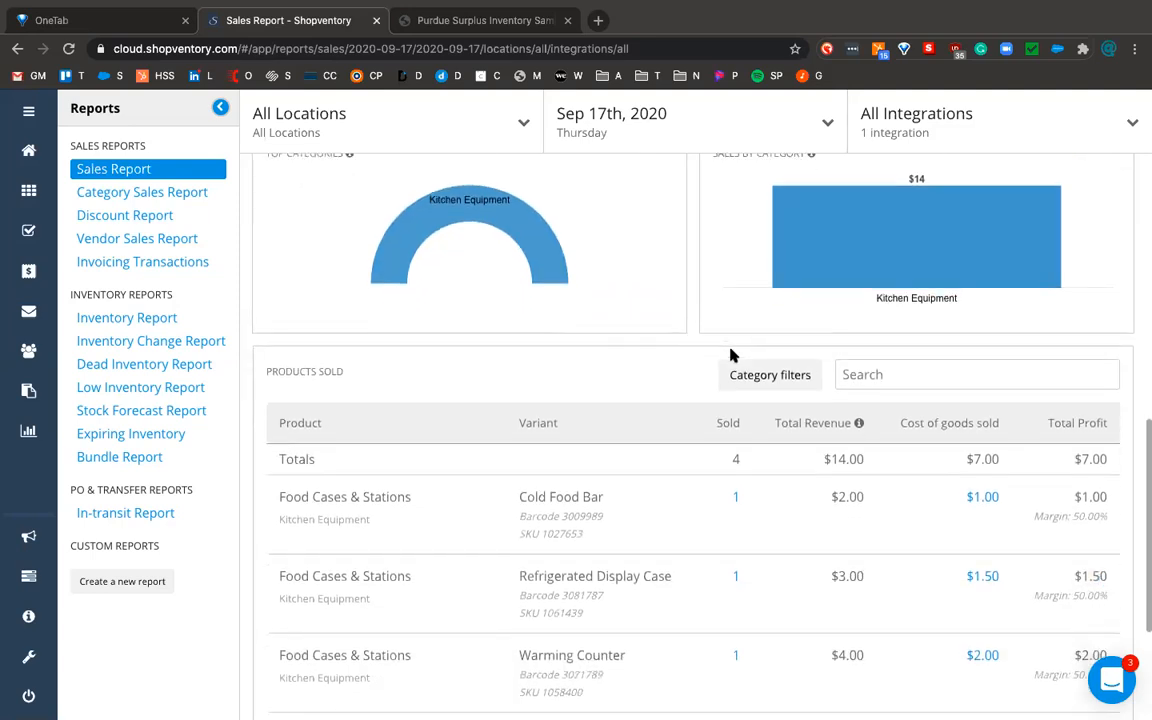
pyautogui.scroll(-3, 731, 355)
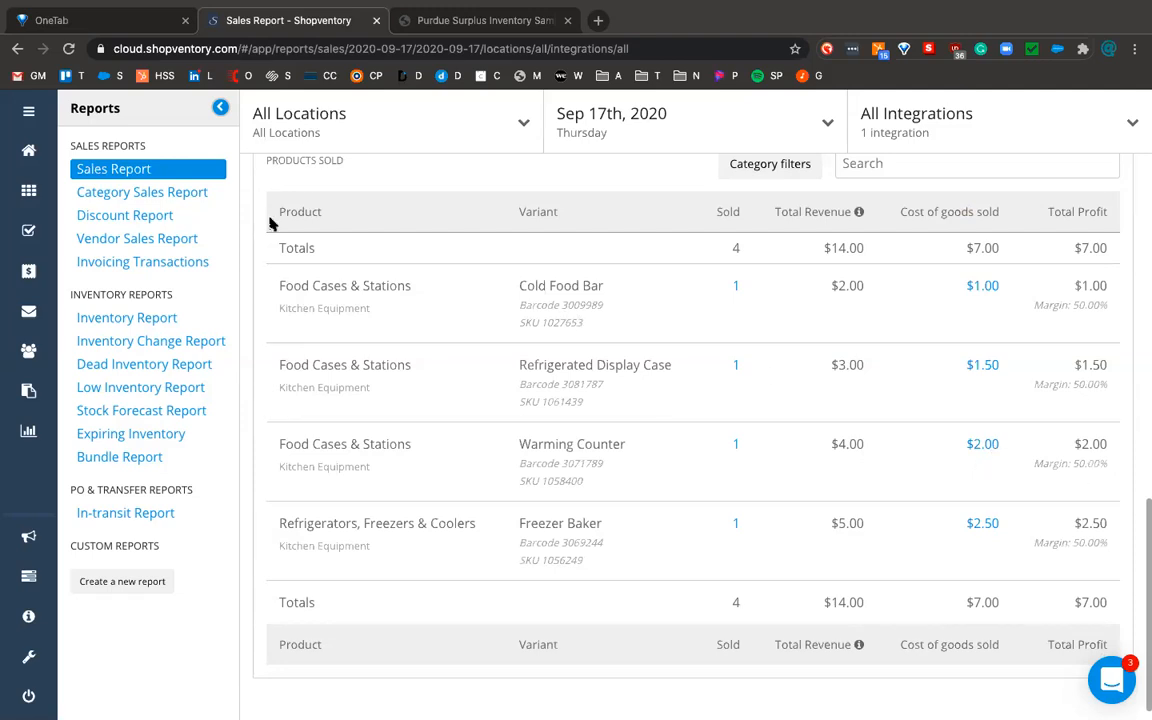
# Open the Category Sales Report and review the category charts and products sold by category.
pyautogui.click(187, 195)
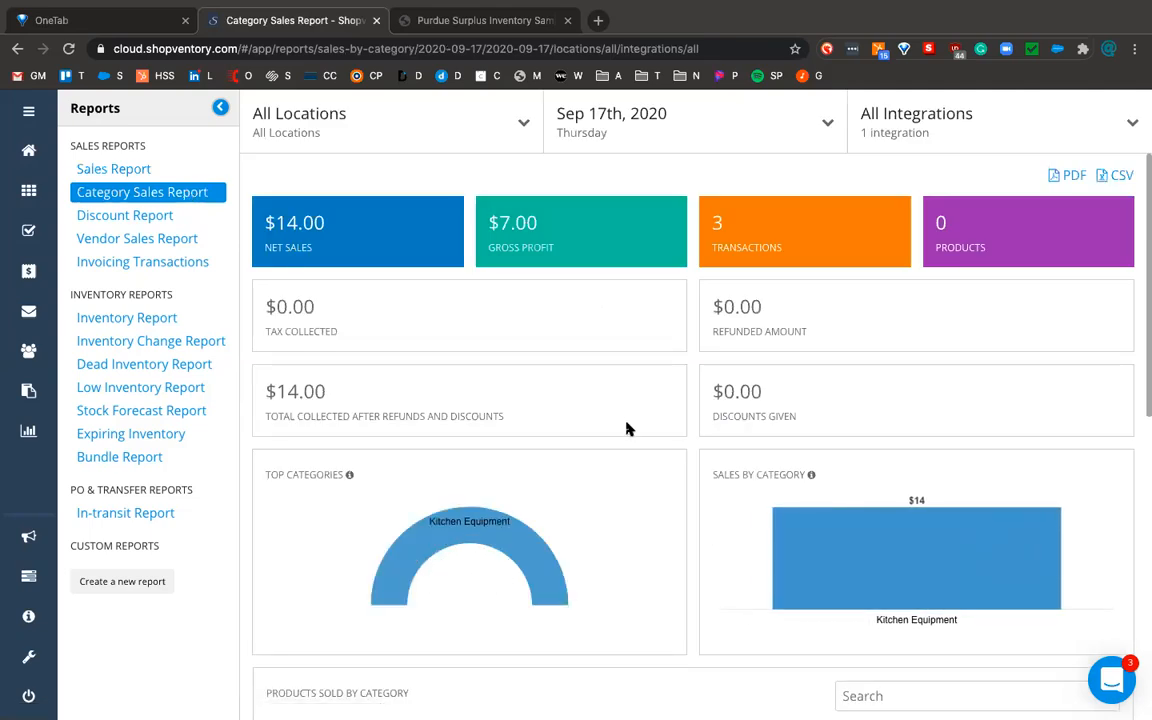
pyautogui.scroll(-2, 627, 428)
pyautogui.scroll(-5, 627, 428)
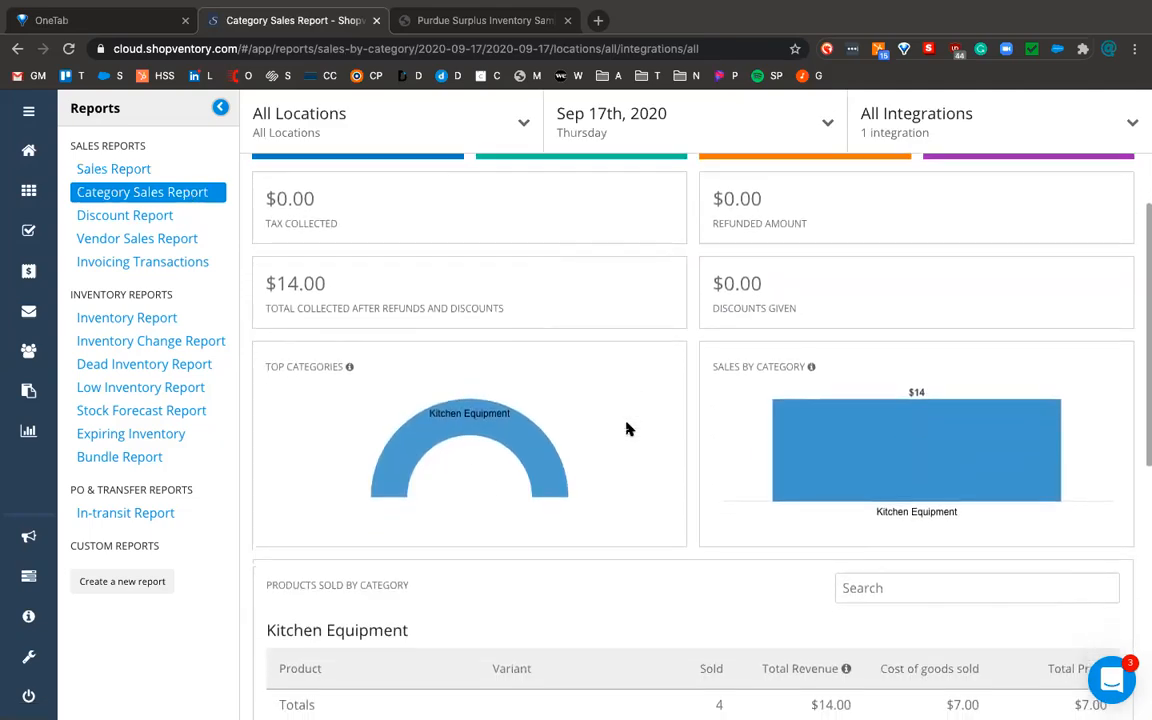
pyautogui.scroll(-3, 627, 428)
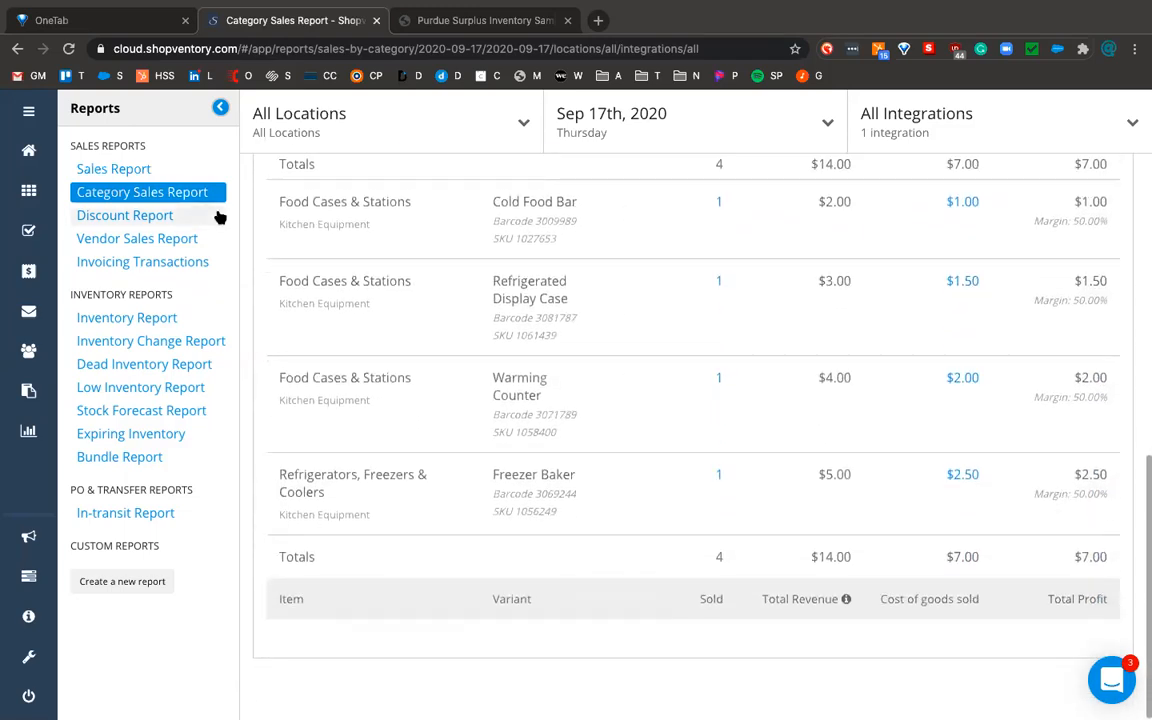
# Open the Vendor Sales Report and examine the top vendors by quantity chart.
pyautogui.click(164, 242)
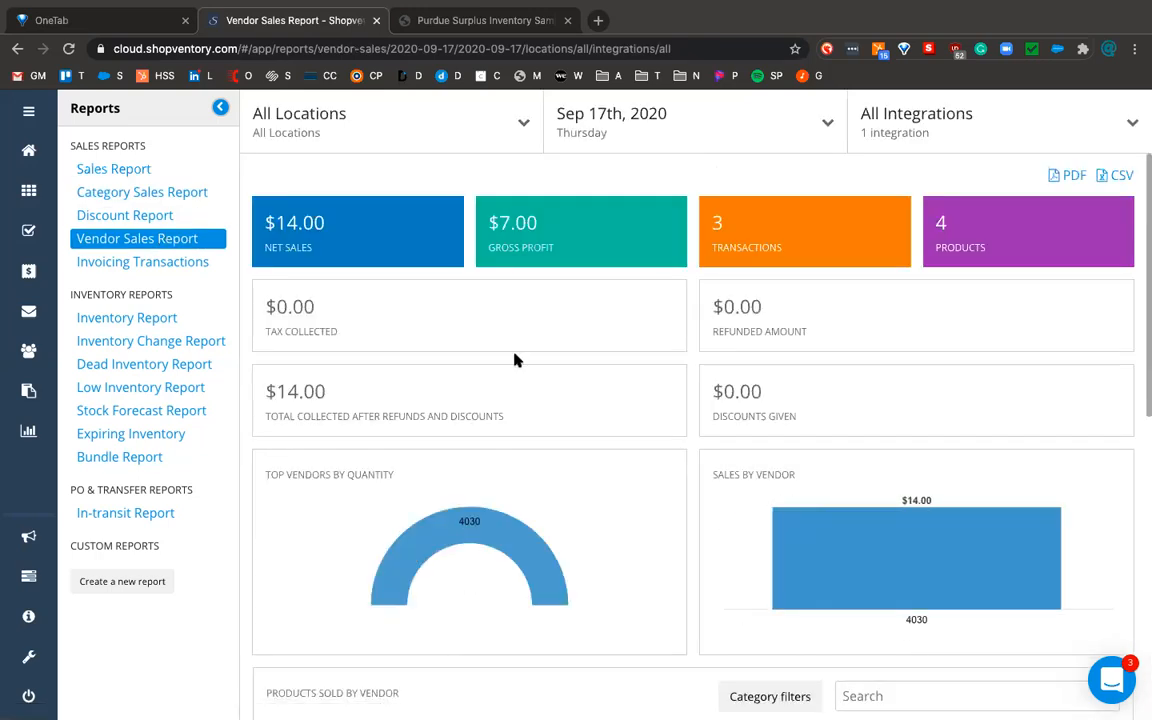
pyautogui.scroll(-3, 548, 387)
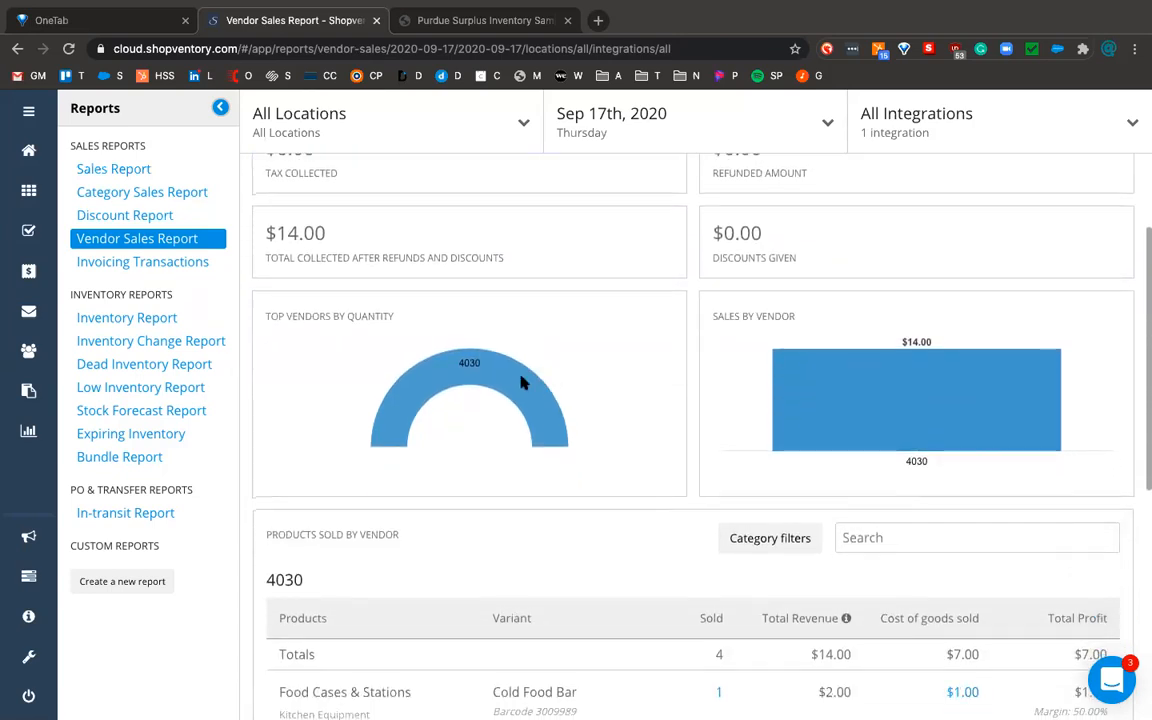
pyautogui.moveTo(481, 382)
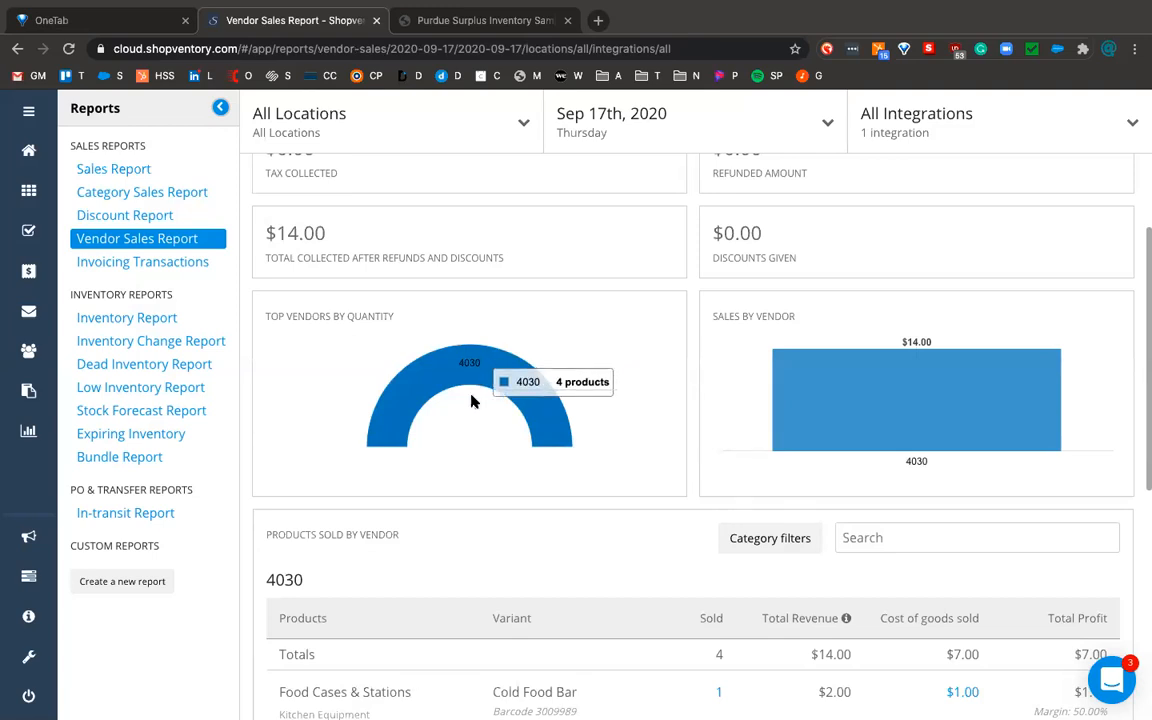
# Examine the products sold by vendor table for vendor 4030, including variants, revenue, cost of goods sold and profit.
pyautogui.scroll(-2, 475, 448)
pyautogui.scroll(-5, 475, 448)
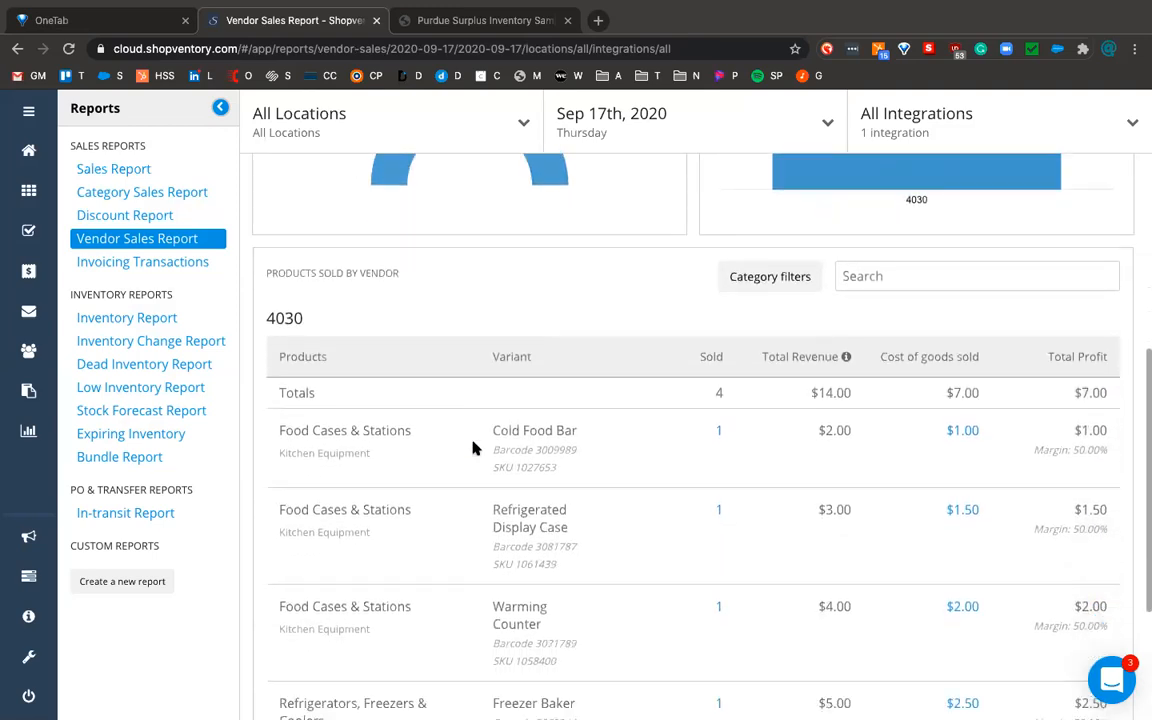
pyautogui.scroll(-1, 475, 448)
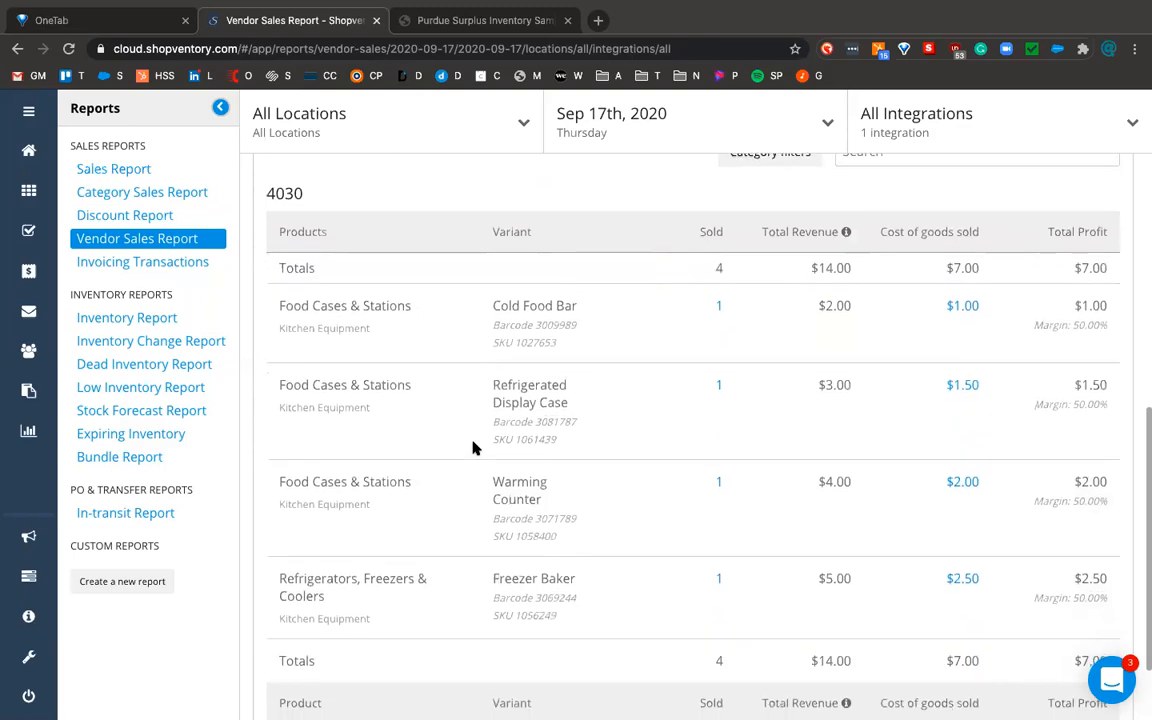
pyautogui.scroll(-1, 475, 448)
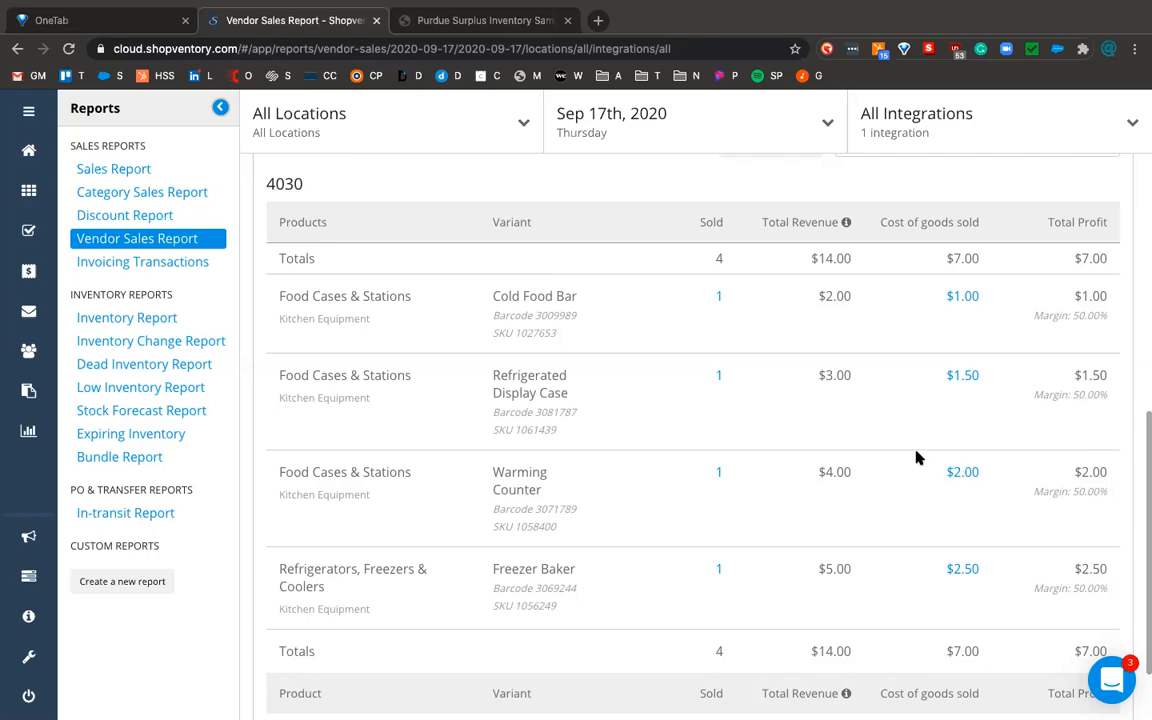
pyautogui.scroll(-1, 918, 457)
# Export the Vendor Sales Report as a CSV file and open the download full screen in Numbers.
pyautogui.scroll(3, 918, 457)
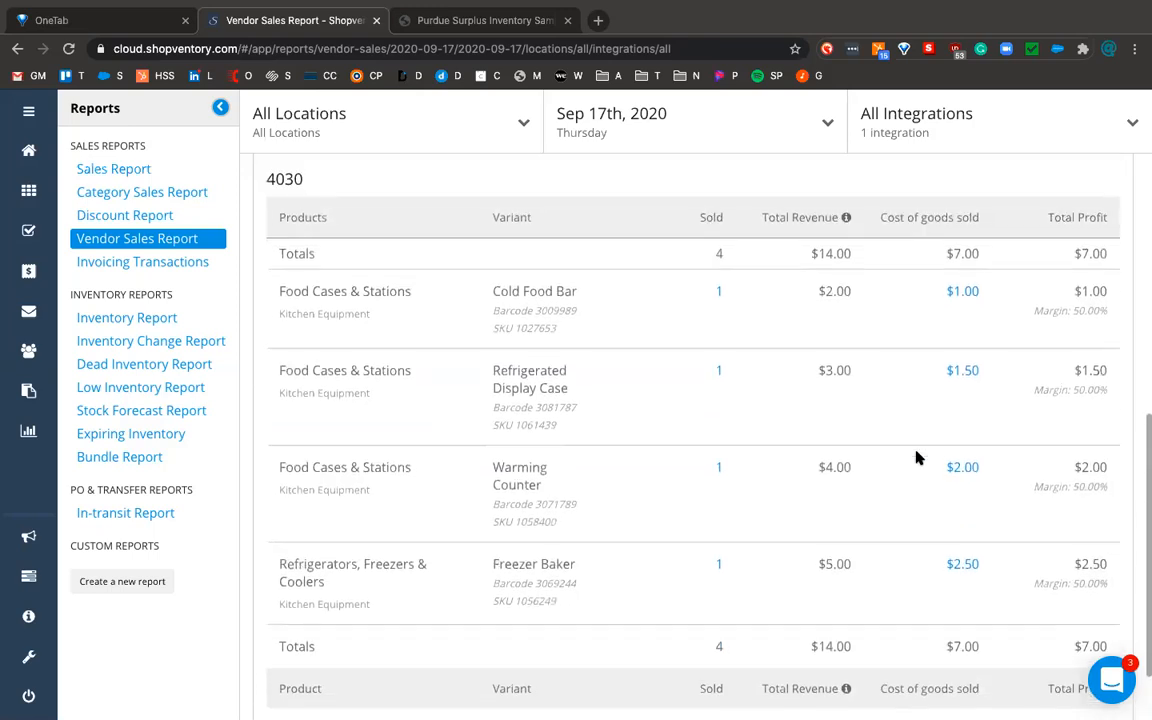
pyautogui.scroll(4, 918, 457)
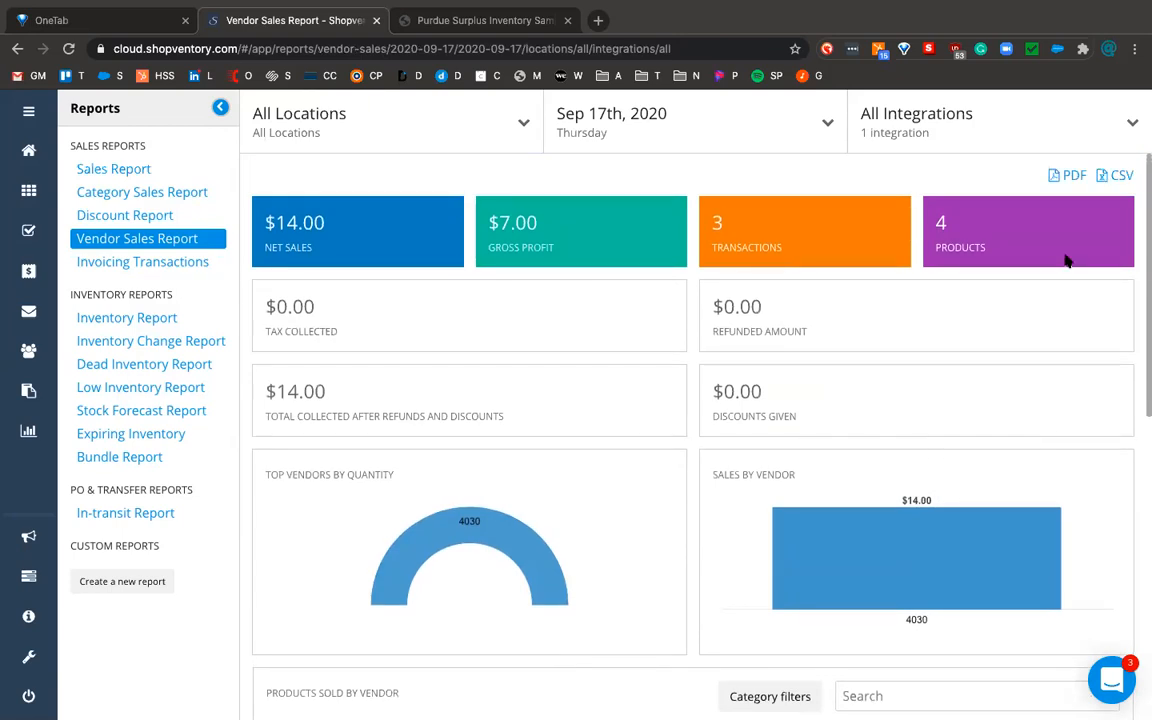
pyautogui.click(1114, 180)
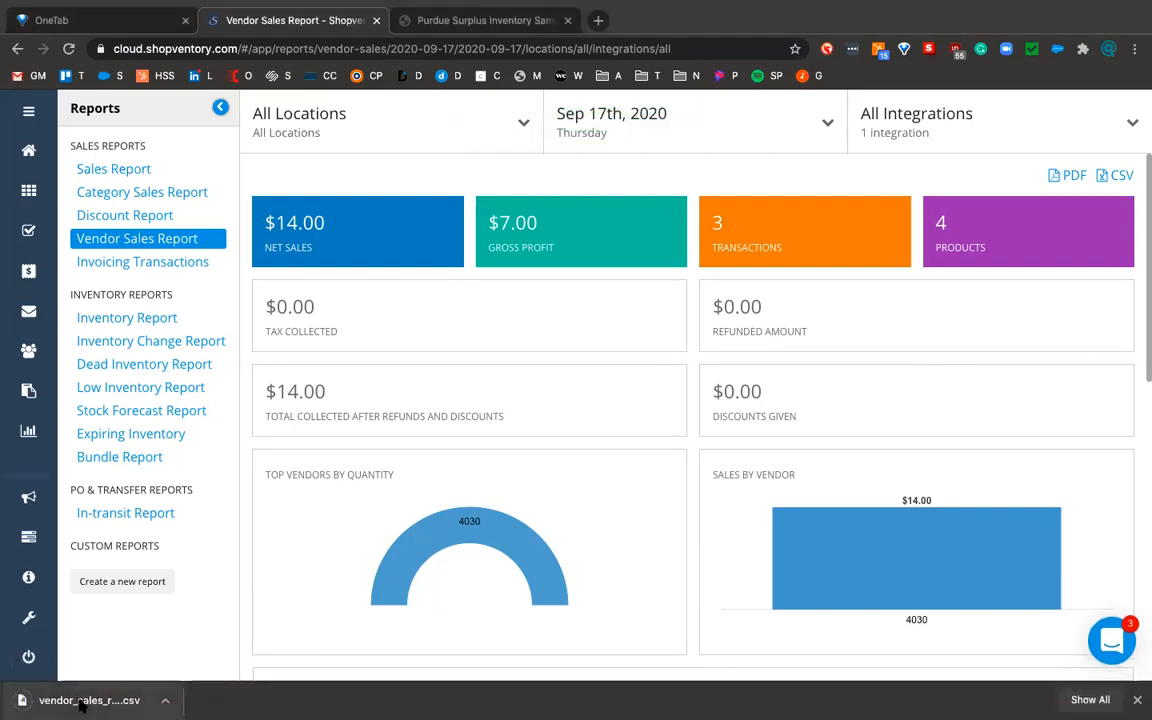
pyautogui.click(83, 702)
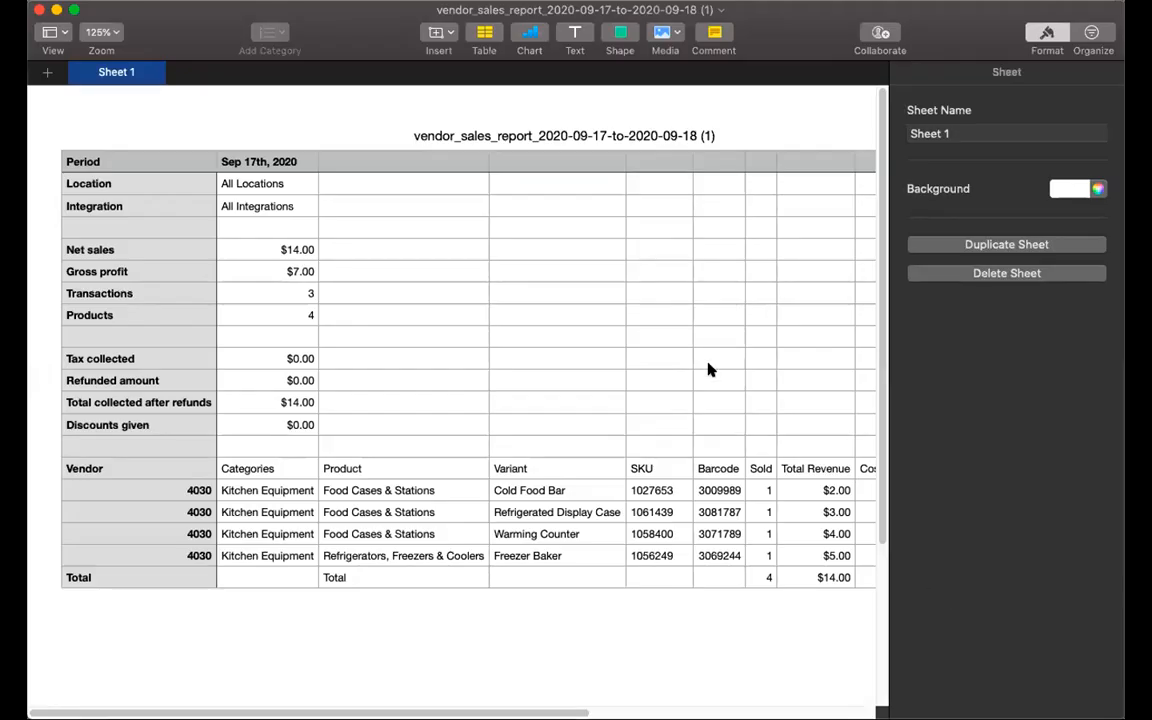
pyautogui.click(74, 11)
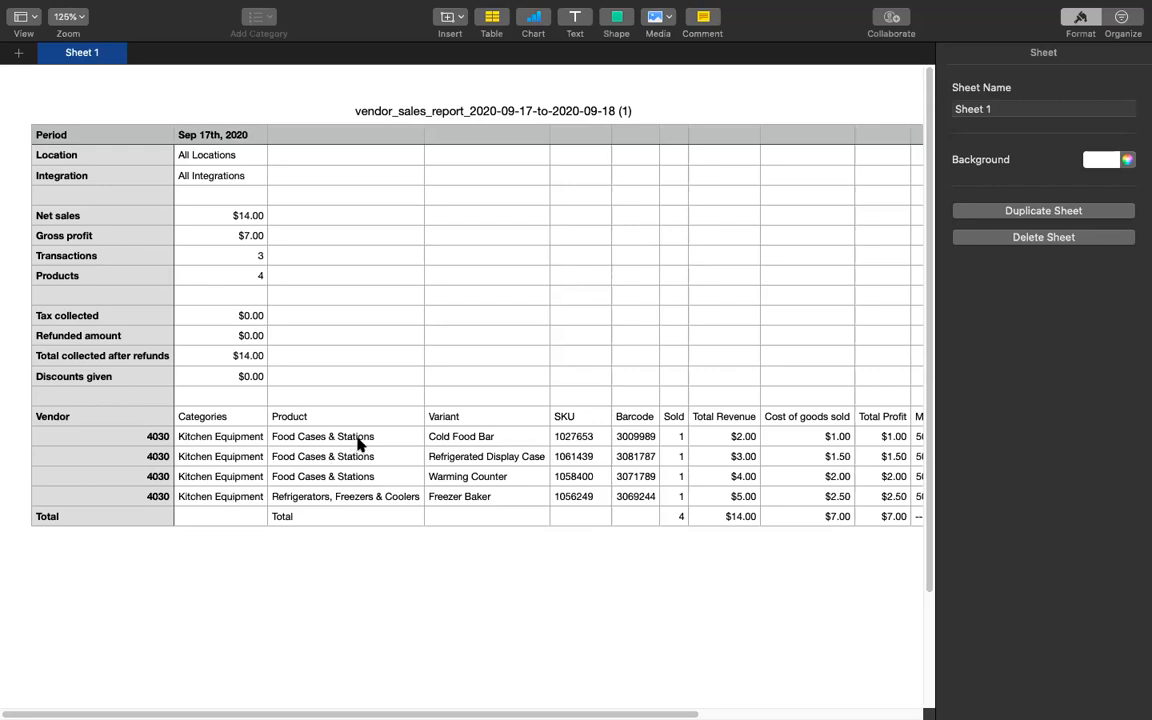
# Review the exported vendor sales spreadsheet across all columns, from vendor and category through SKU, barcode, revenue, cost, profit and margin.
pyautogui.hscroll(5, 366, 480)
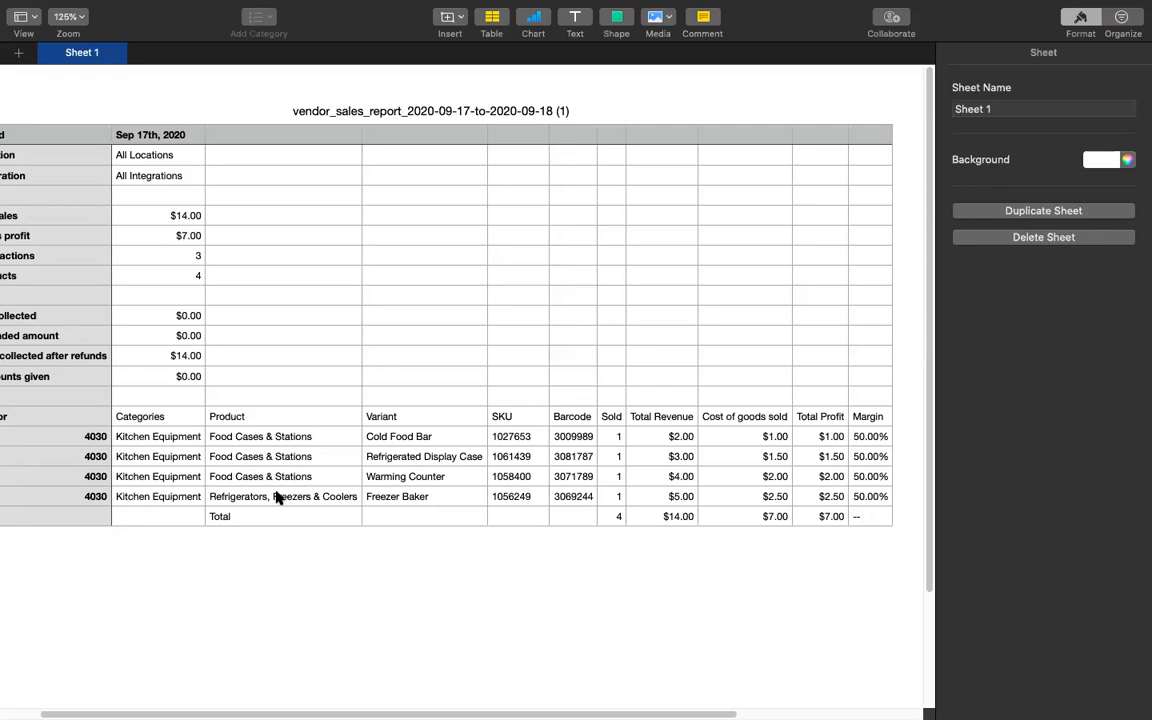
pyautogui.hscroll(5, 287, 437)
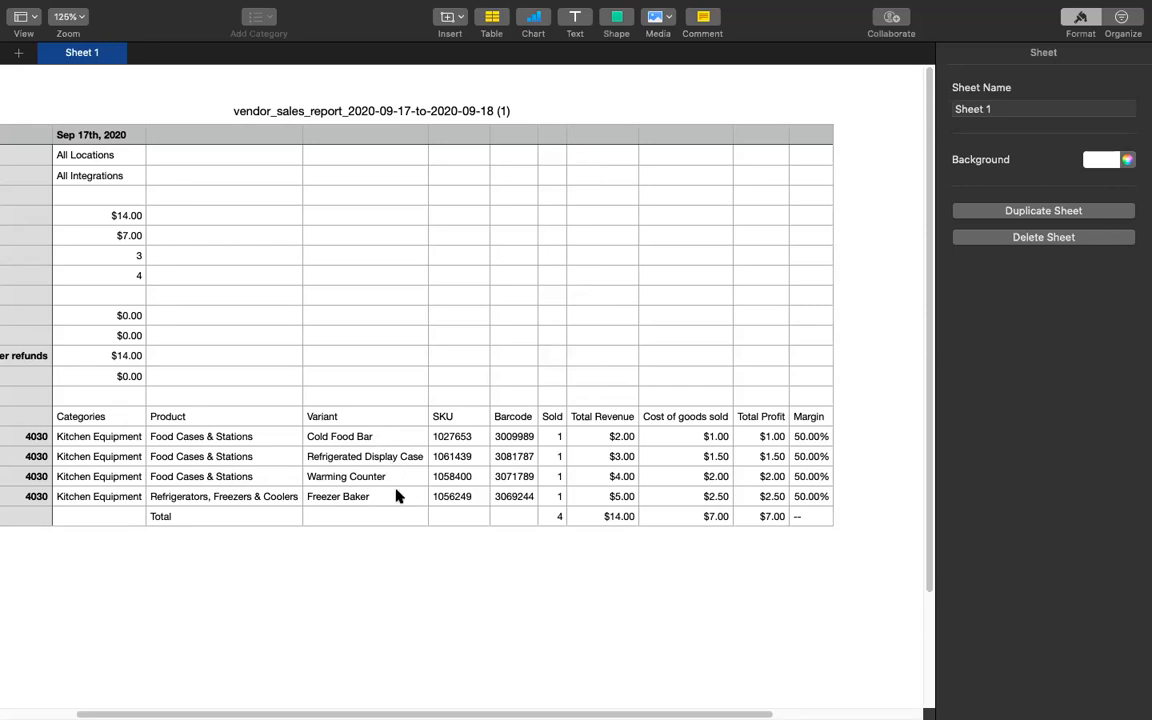
pyautogui.hscroll(3, 395, 498)
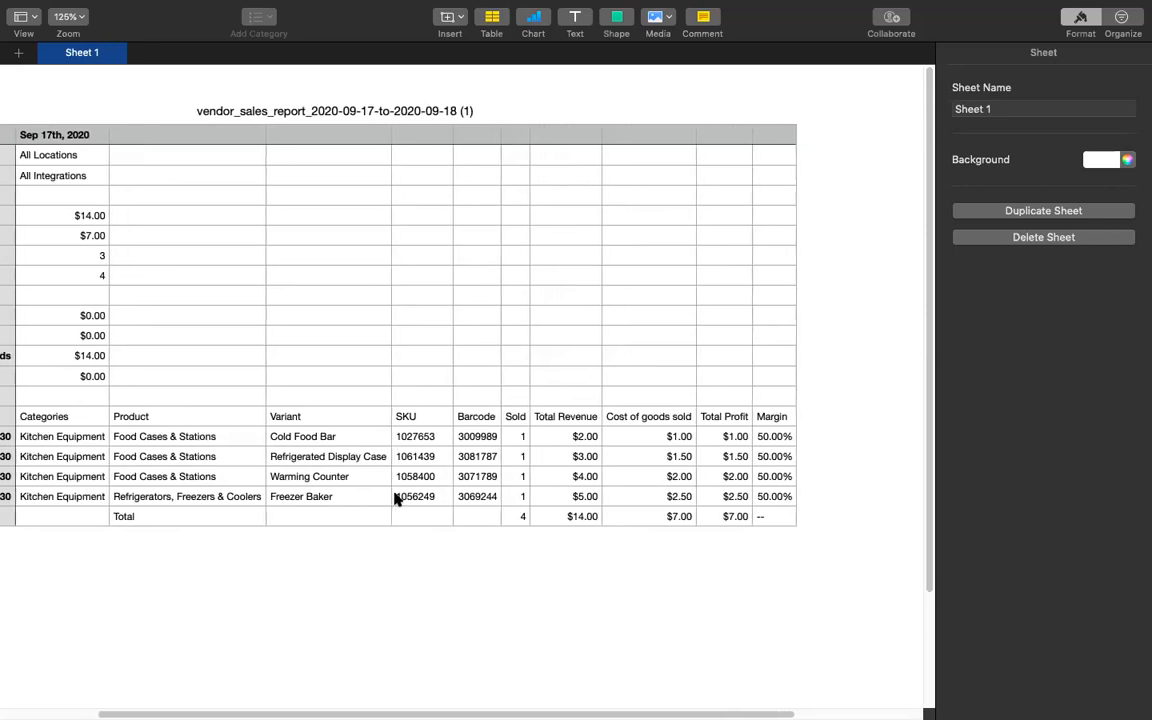
pyautogui.hscroll(3, 483, 496)
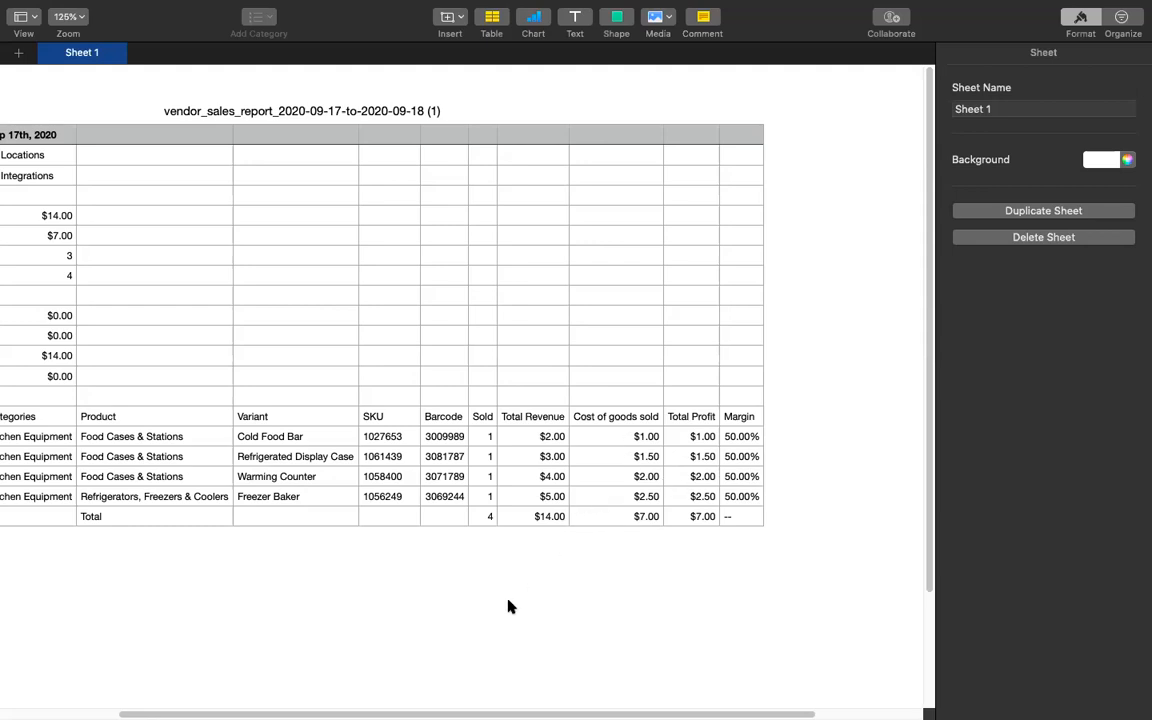
pyautogui.hscroll(-5, 506, 607)
pyautogui.hscroll(-2, 508, 607)
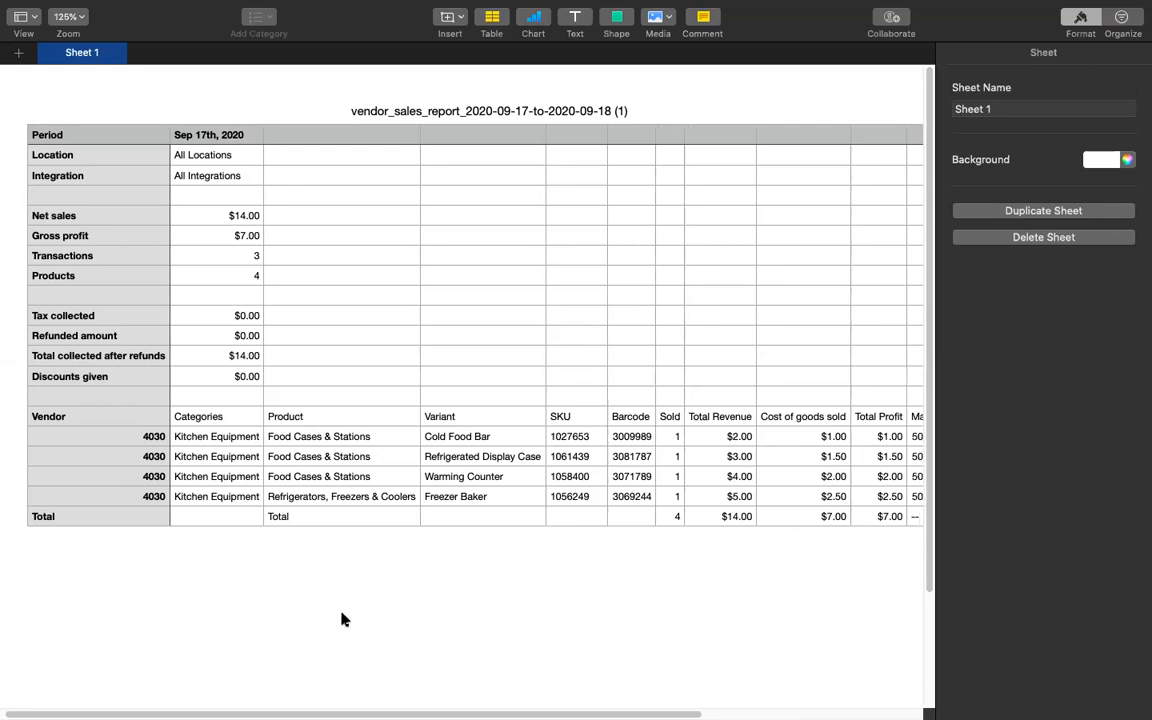
pyautogui.hscroll(5, 341, 620)
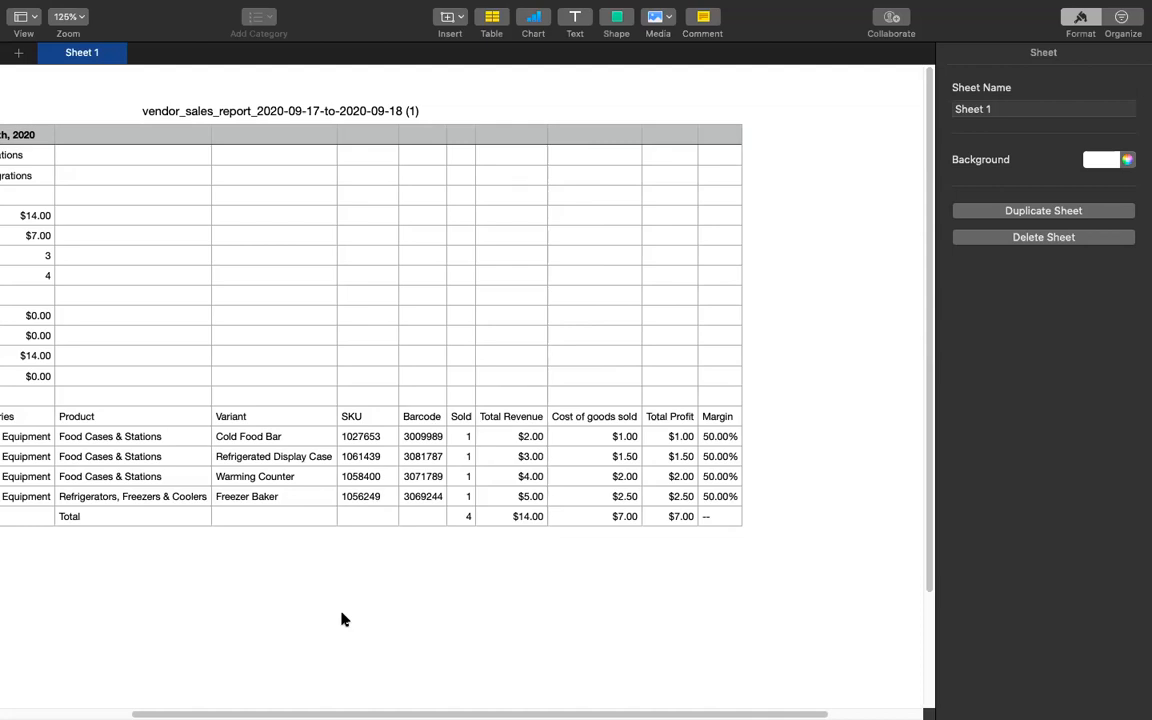
pyautogui.hscroll(-3, 341, 620)
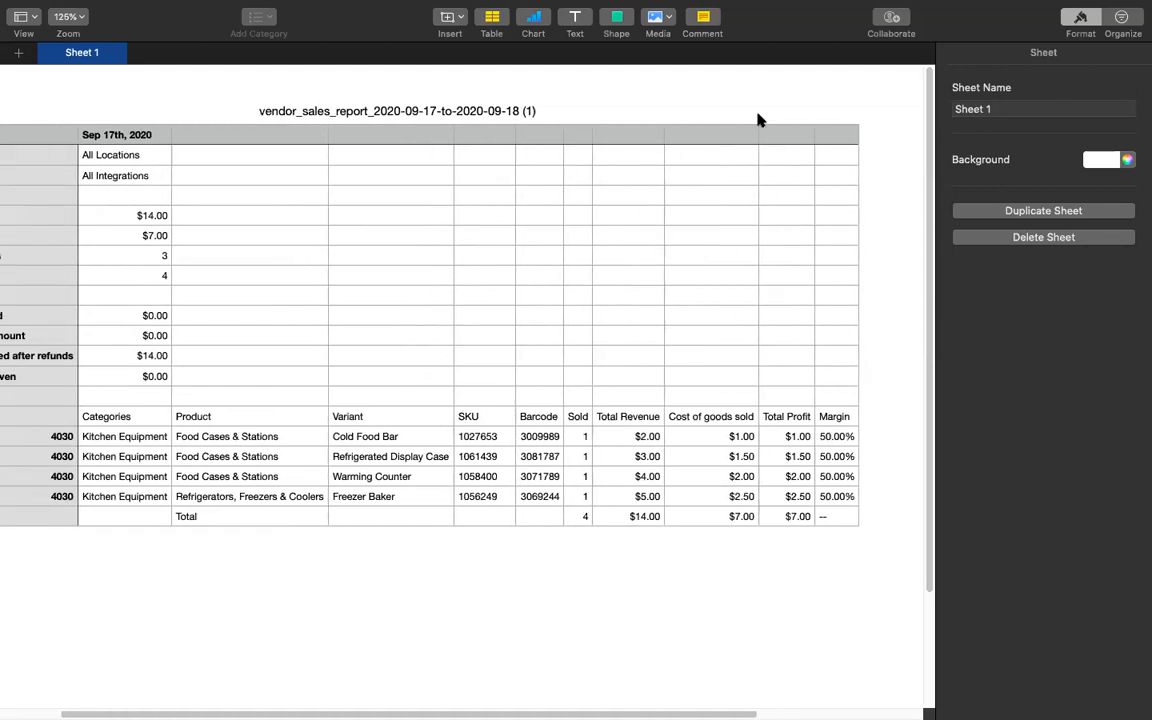